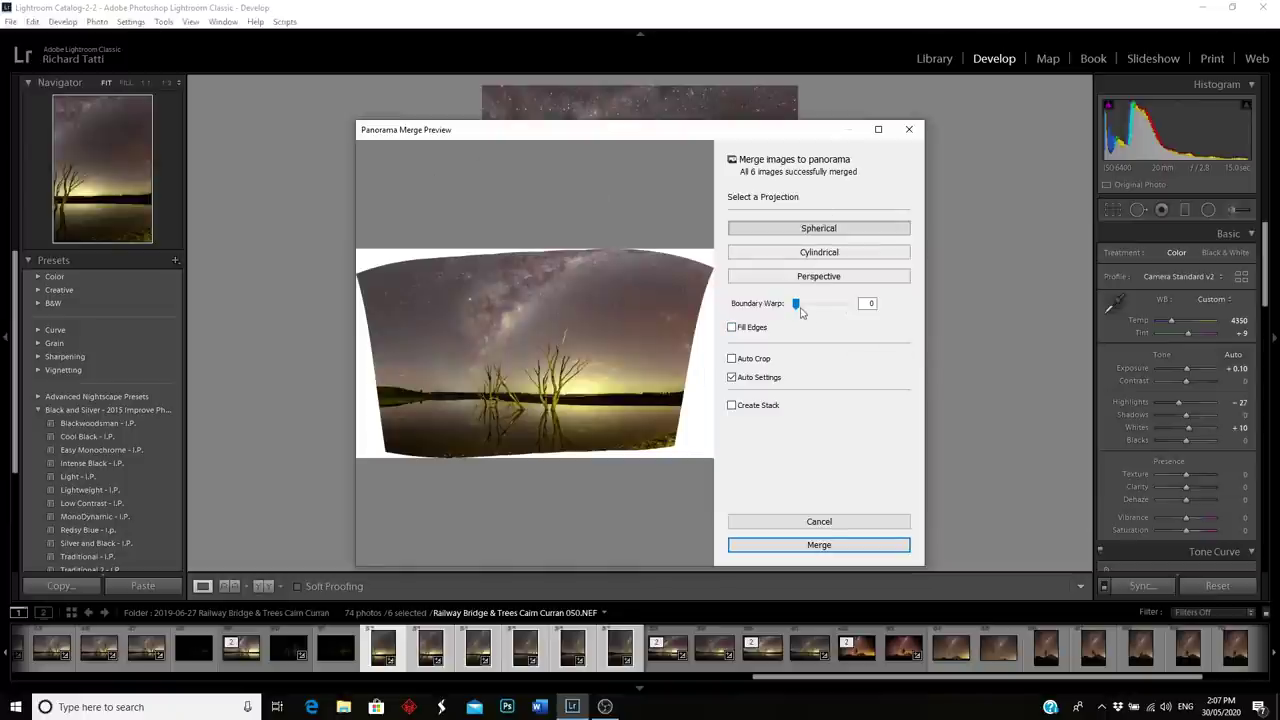
# Step: Set the Boundary Warp to 100 with the Spherical projection and merge the six images into a panorama
pyautogui.moveTo(797, 304); pyautogui.dragTo(810, 304)
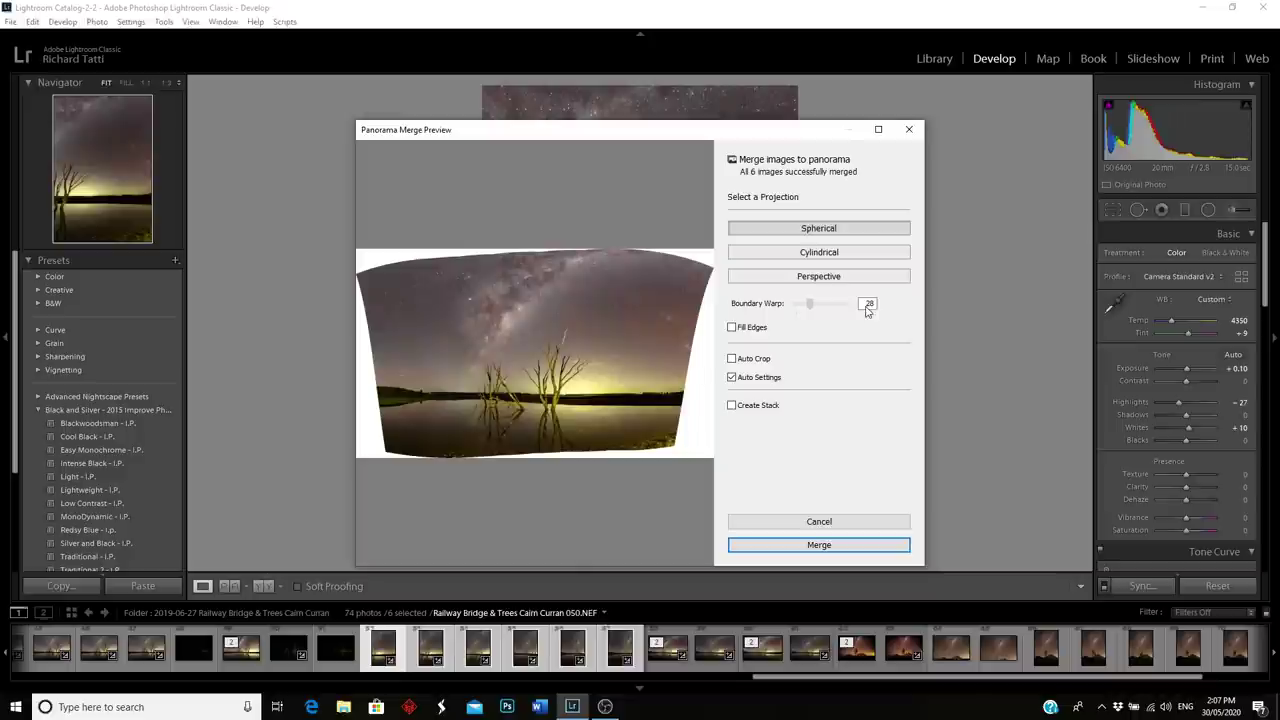
pyautogui.click(848, 309)
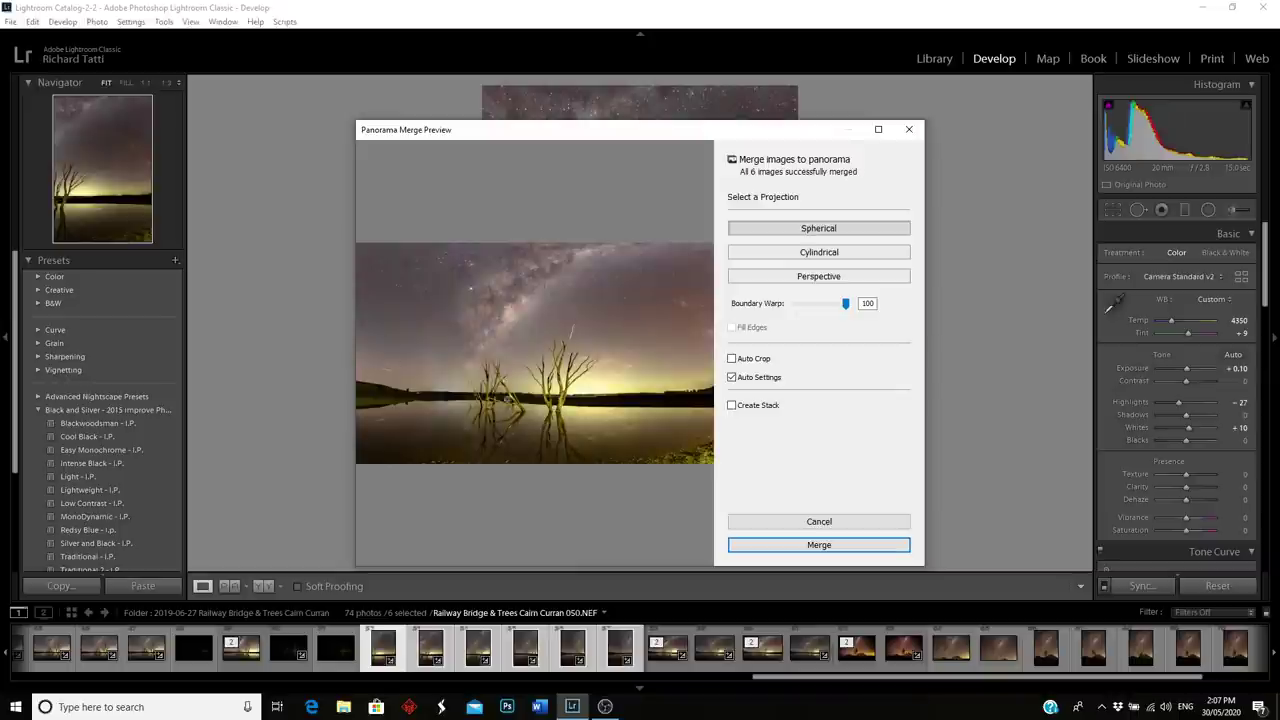
pyautogui.click(819, 545)
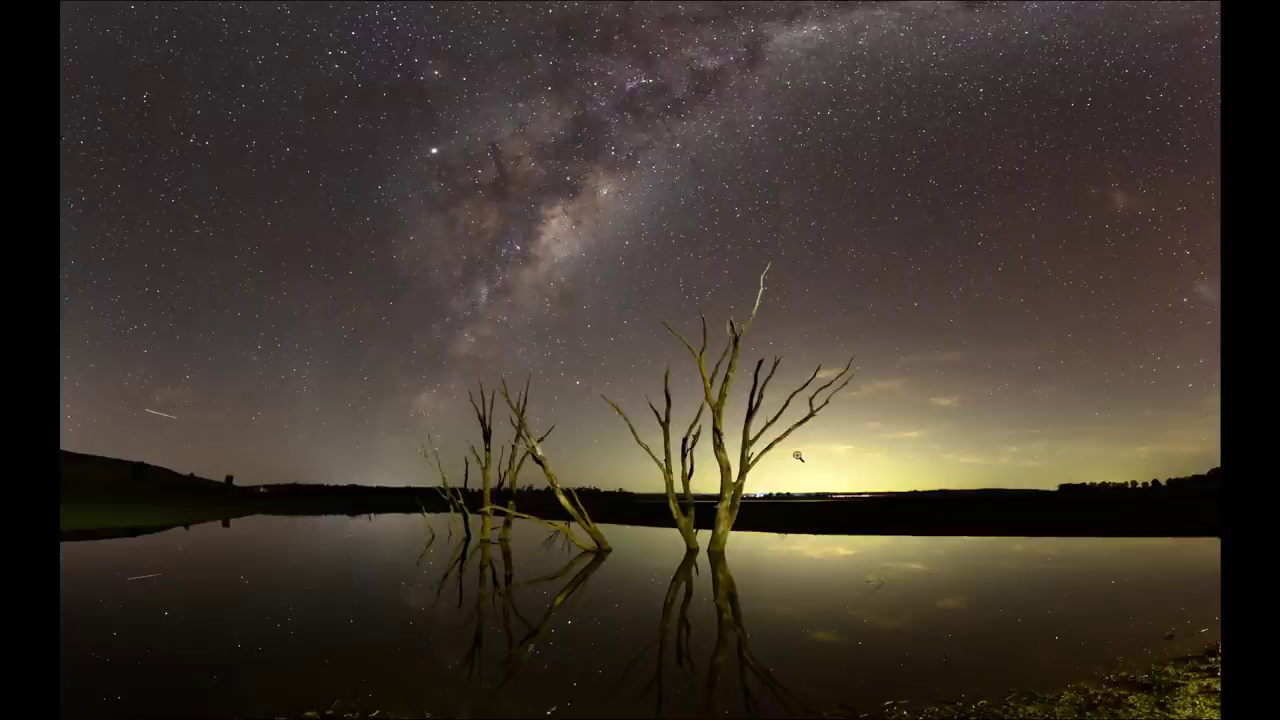
pyautogui.press('Escape')
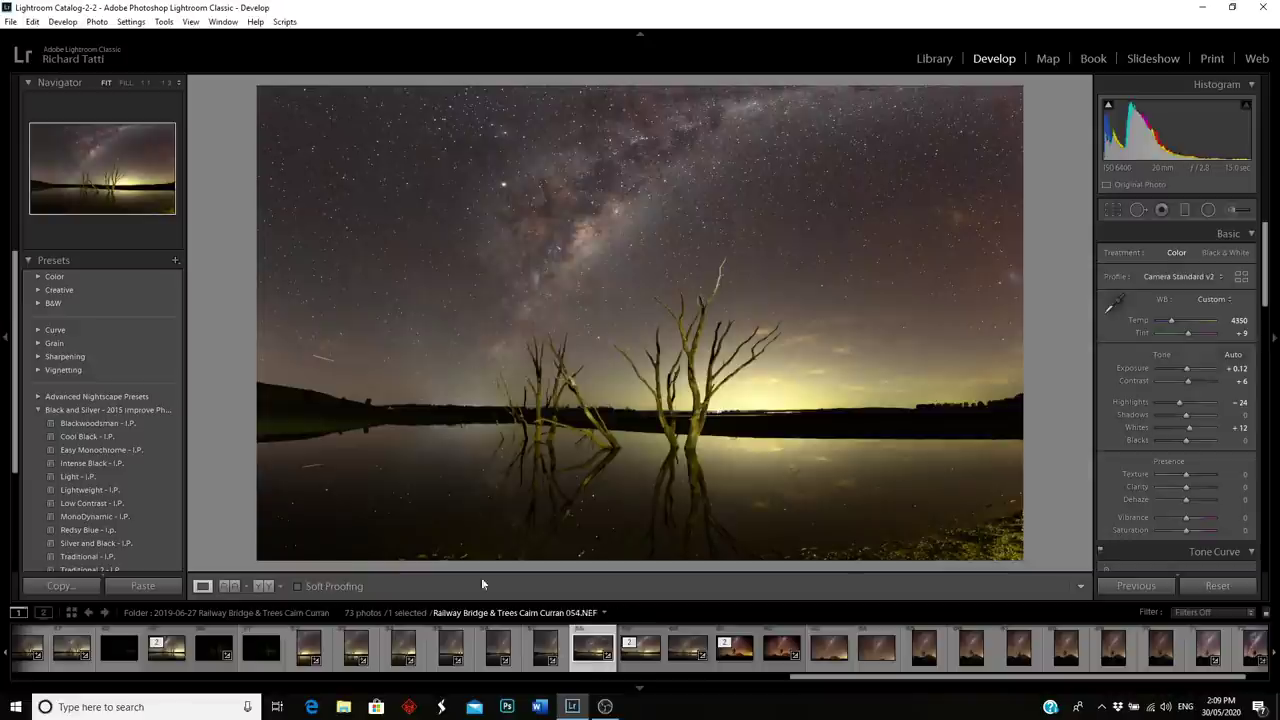
# Step: Open the merged panorama for editing in Adobe Photoshop 2020 and unlock its Background layer
pyautogui.rightClick(594, 670)
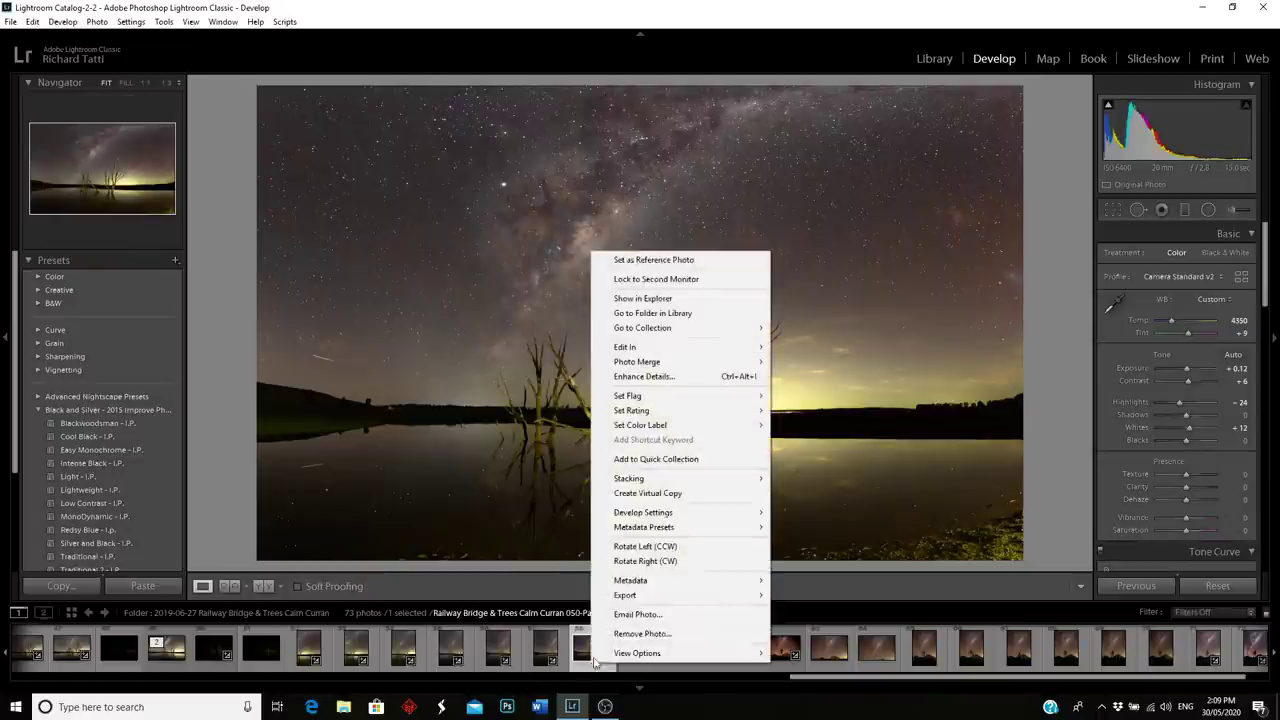
pyautogui.moveTo(645, 350)
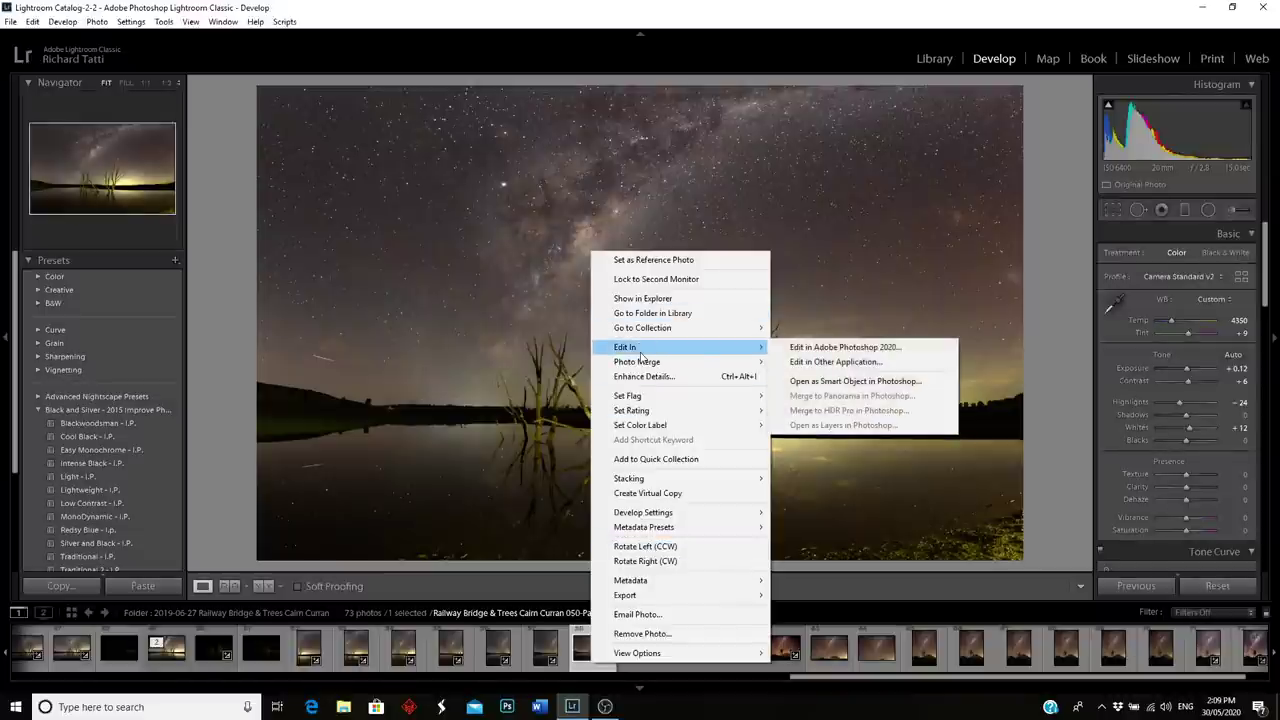
pyautogui.click(853, 348)
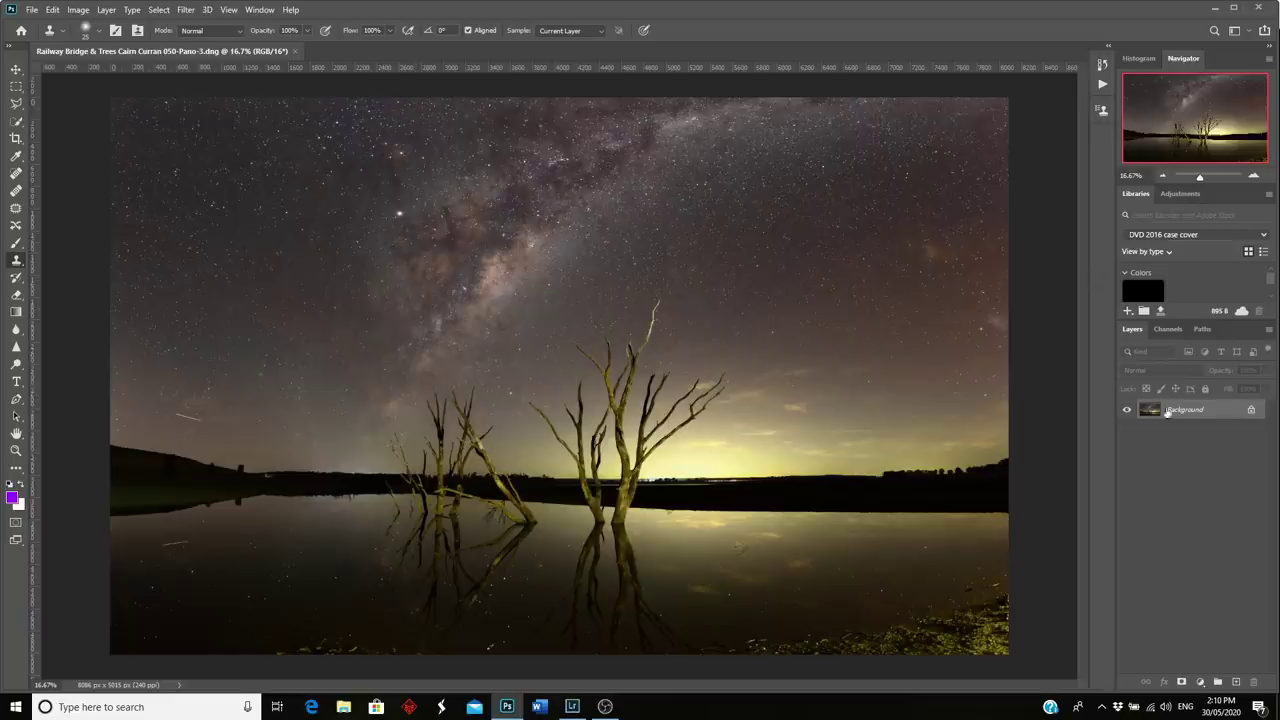
pyautogui.click(1251, 412)
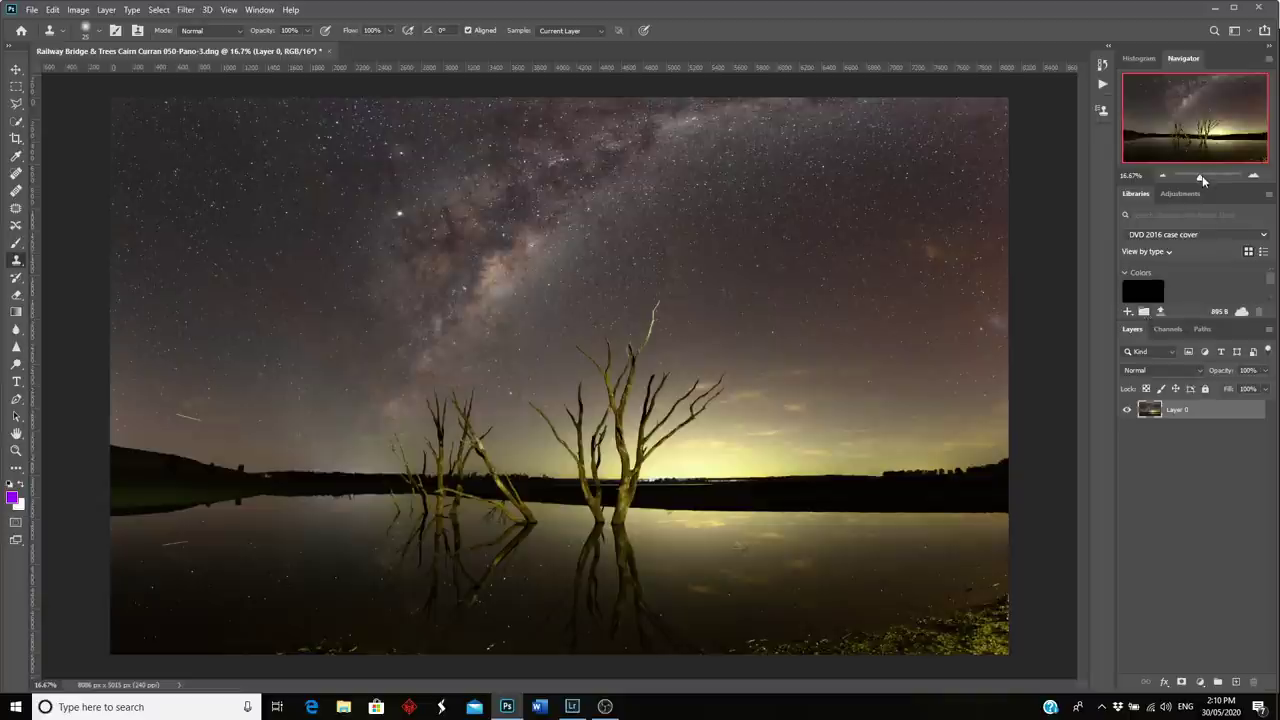
# Step: Clone out the light trails in the sky above the hill and treeline, plus the small reflected trails near the far shore
pyautogui.moveTo(1201, 180); pyautogui.dragTo(1205, 178)
pyautogui.moveTo(1200, 127); pyautogui.dragTo(1144, 137)
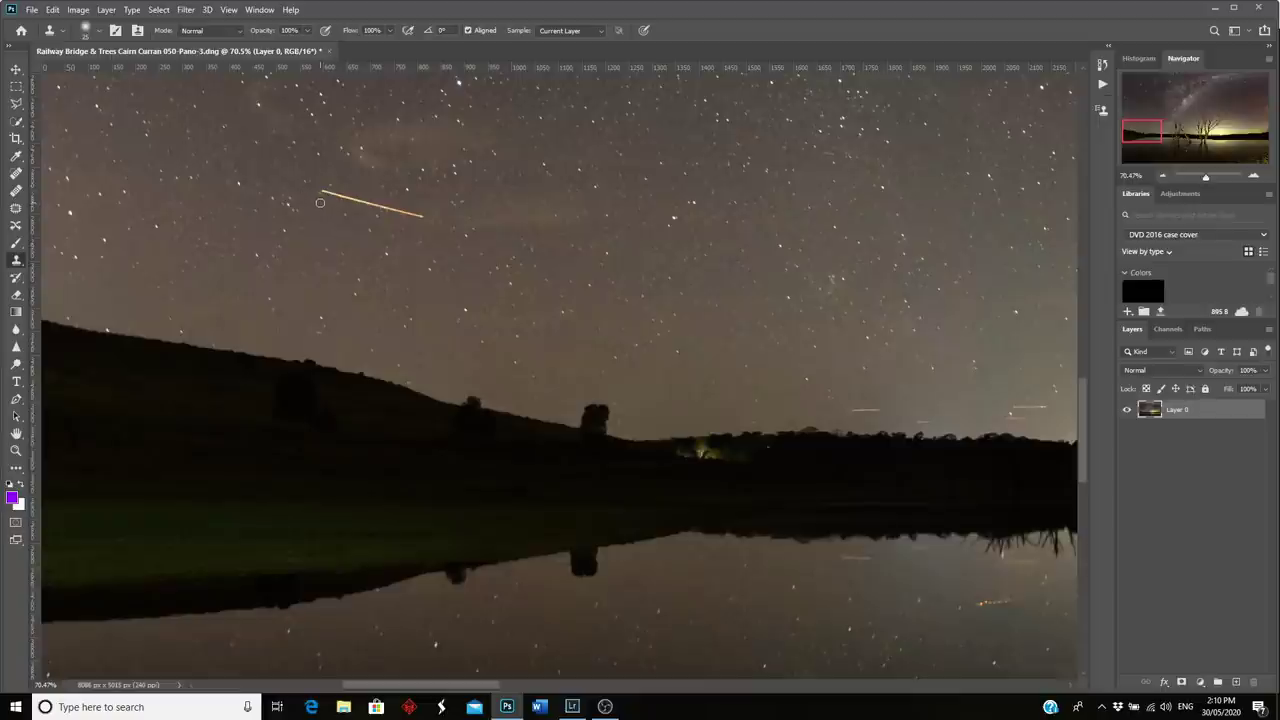
pyautogui.moveTo(321, 191); pyautogui.dragTo(434, 217)
pyautogui.moveTo(850, 408); pyautogui.dragTo(1053, 408)
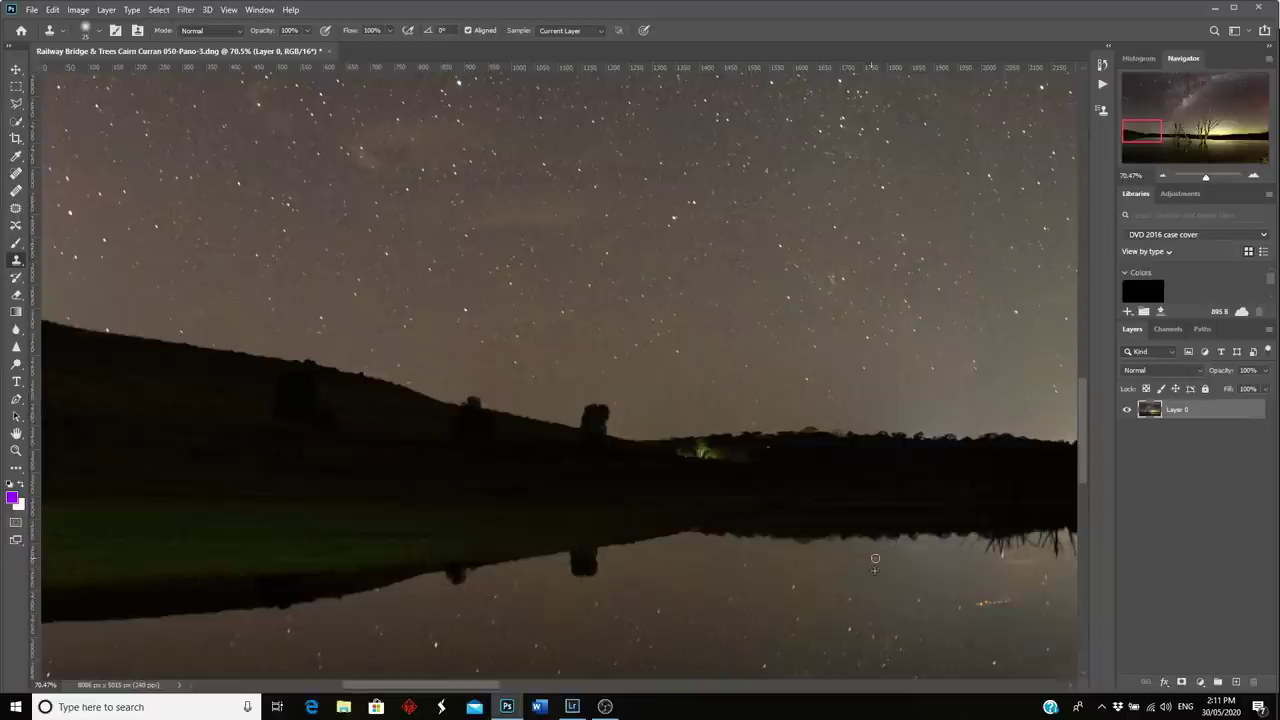
pyautogui.moveTo(970, 597); pyautogui.dragTo(1004, 594)
# Step: Clone out the long orange trail reflected in the dark water below the hill
pyautogui.moveTo(1131, 136); pyautogui.dragTo(1130, 145)
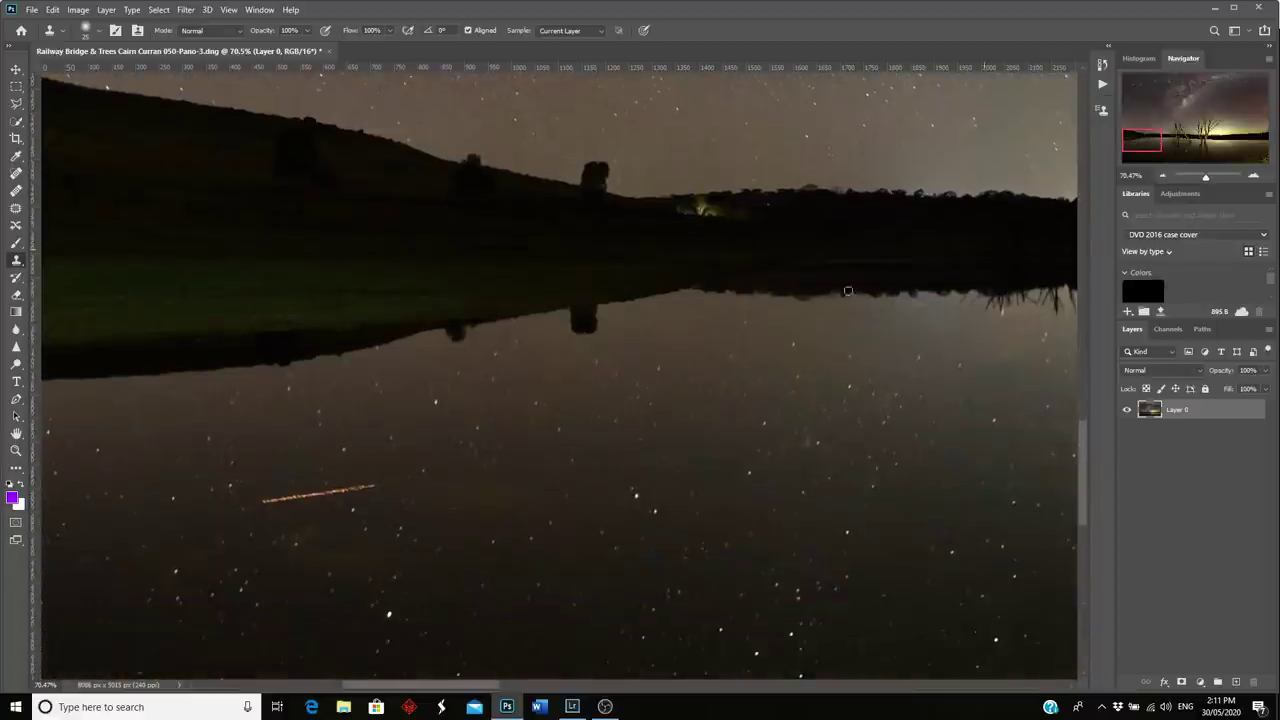
pyautogui.moveTo(259, 491)
pyautogui.mouseDown()
pyautogui.moveTo(379, 484)
pyautogui.moveTo(265, 498)
pyautogui.mouseUp()
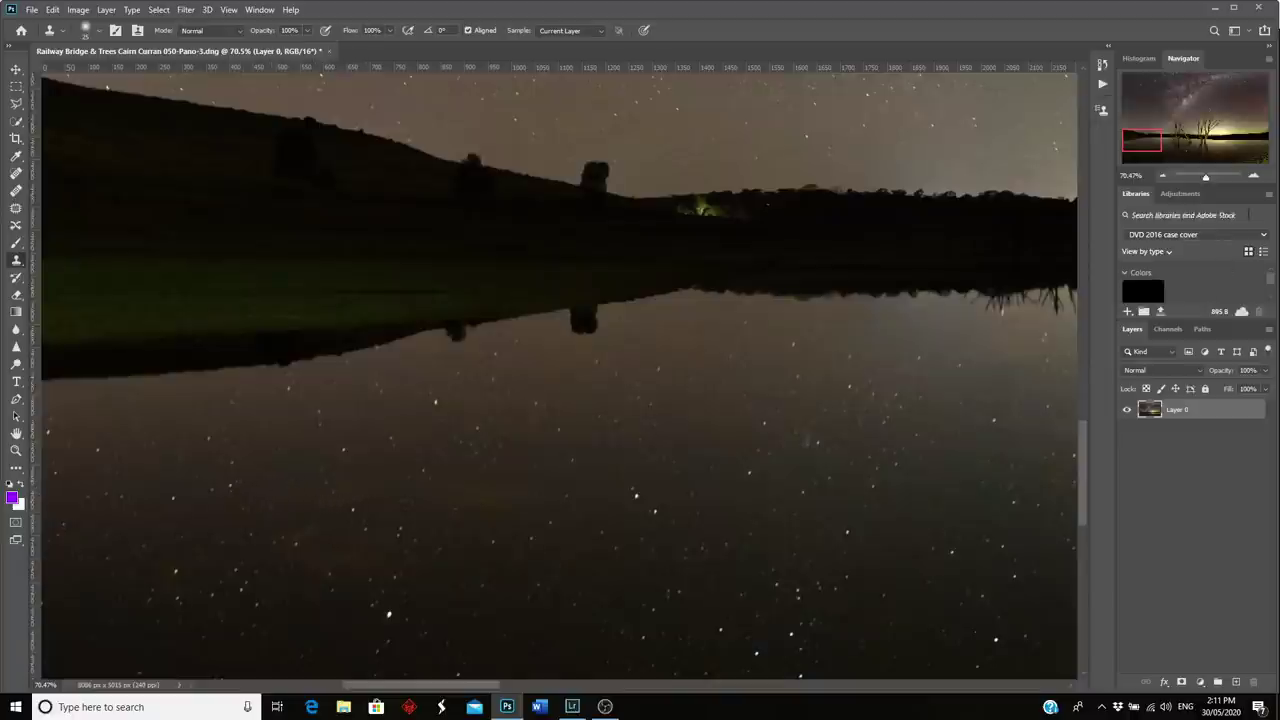
pyautogui.moveTo(1207, 178); pyautogui.dragTo(1201, 180)
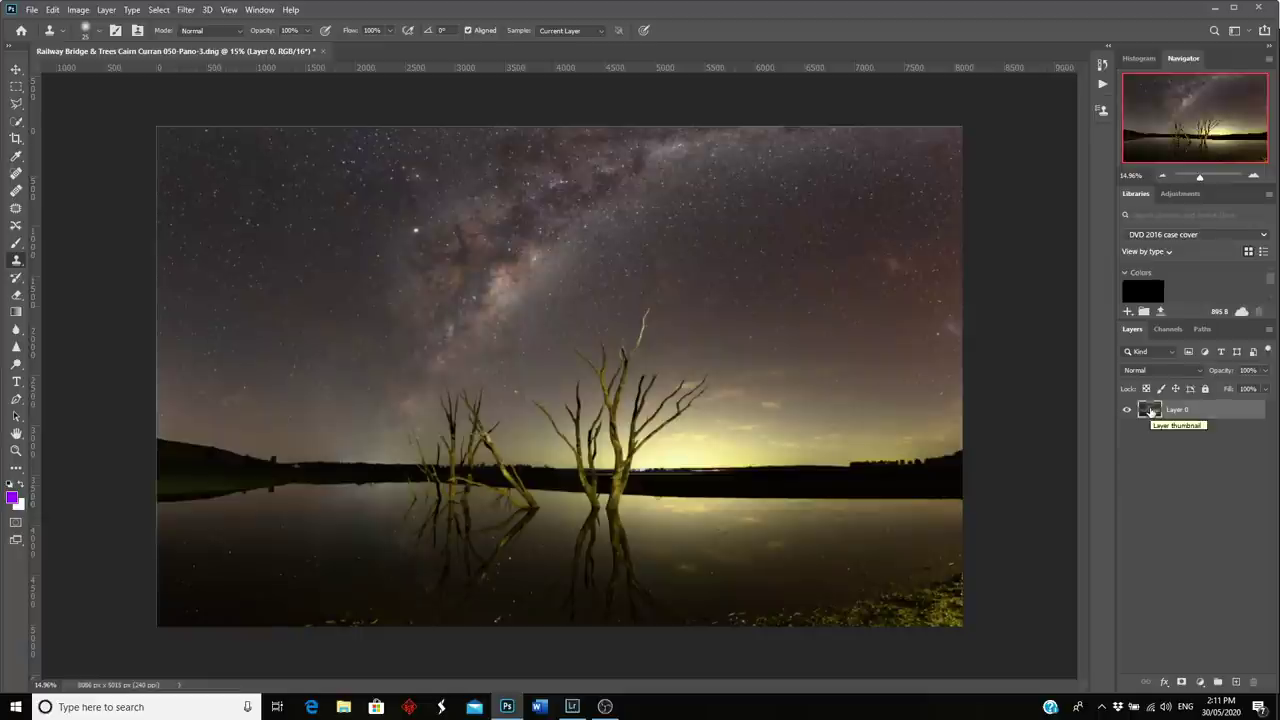
# Step: Add a Curves adjustment layer with a gentle S-curve, raising the midtones at input 115 and lowering the shadows at input 59
pyautogui.click(1200, 681)
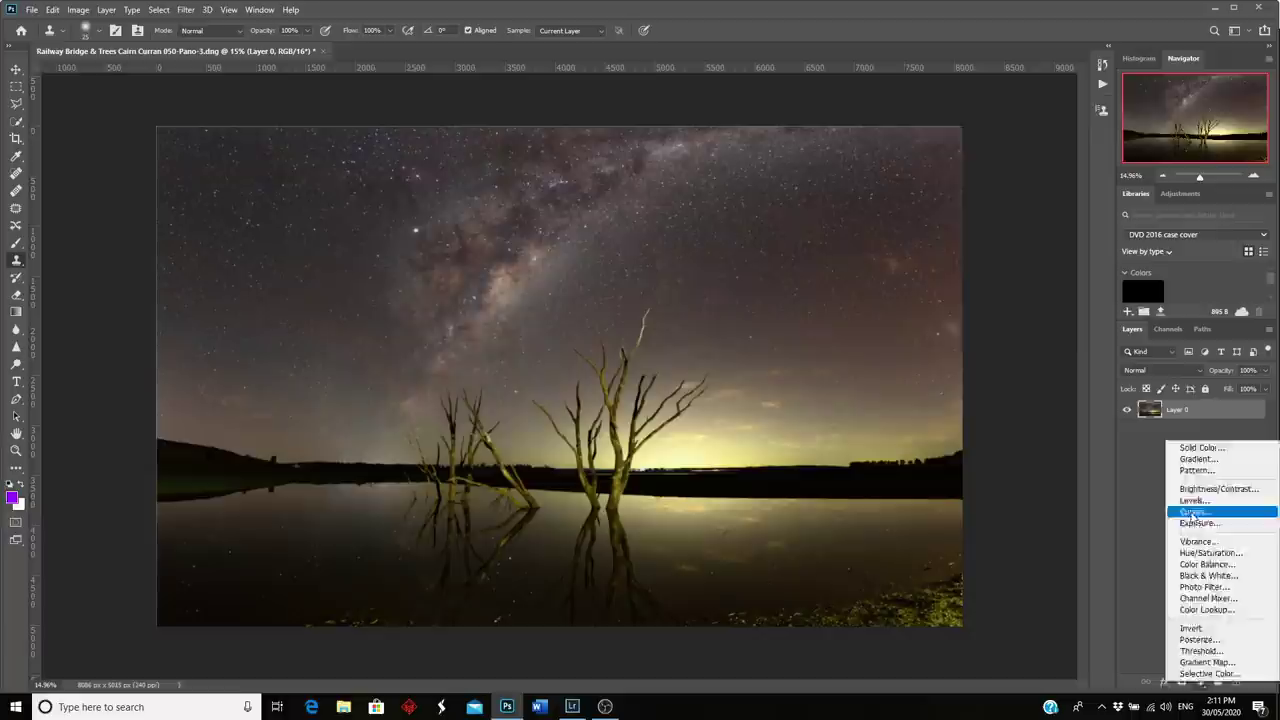
pyautogui.click(1195, 512)
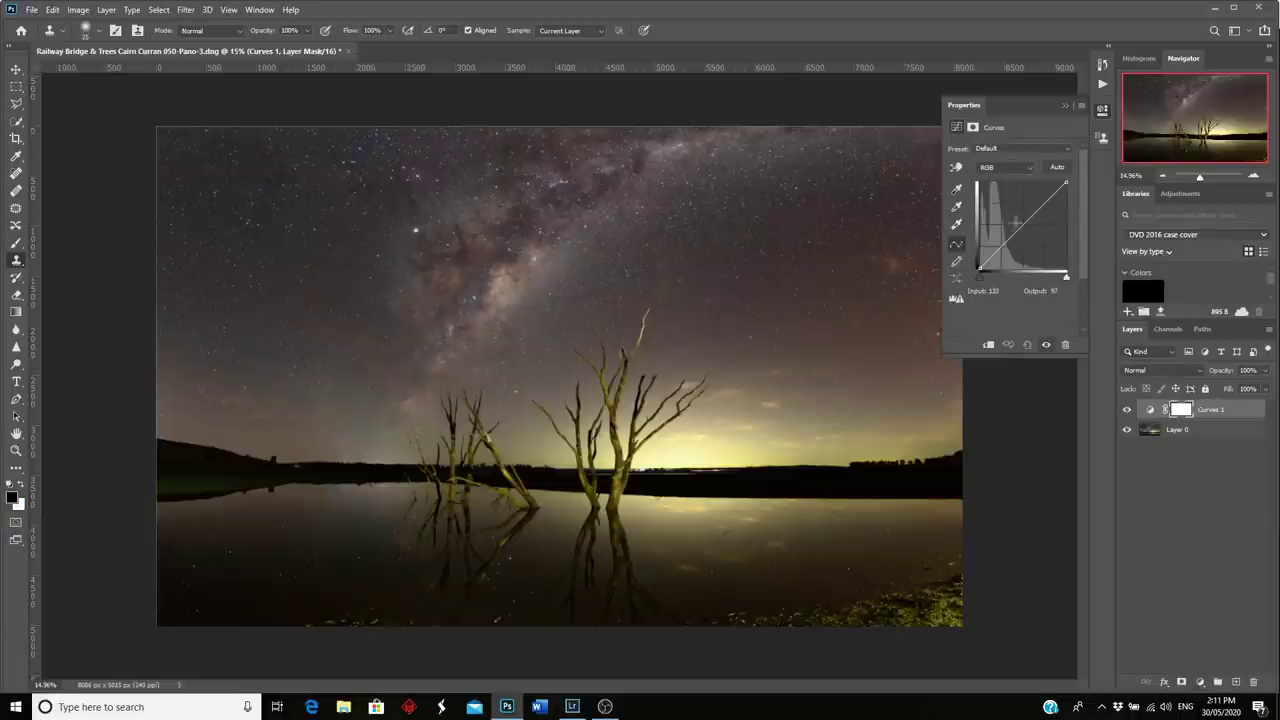
pyautogui.moveTo(1019, 229); pyautogui.dragTo(1018, 225)
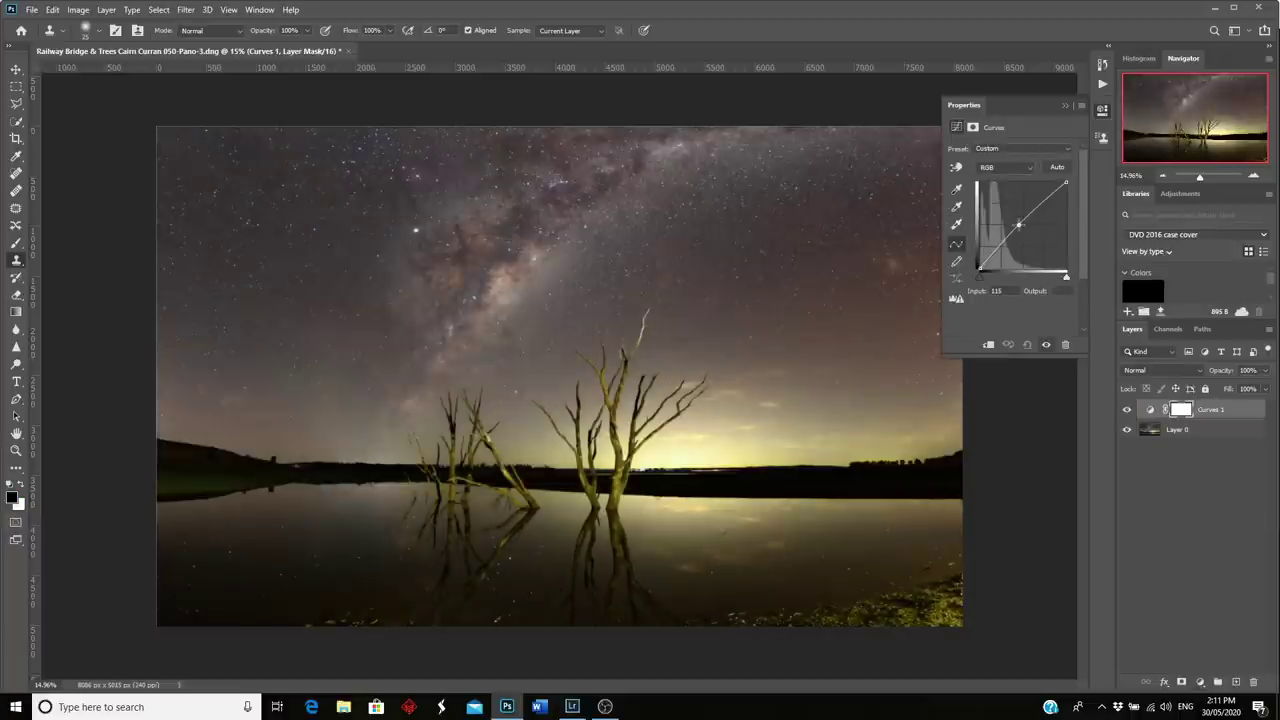
pyautogui.click(999, 245)
pyautogui.moveTo(999, 245); pyautogui.dragTo(999, 249)
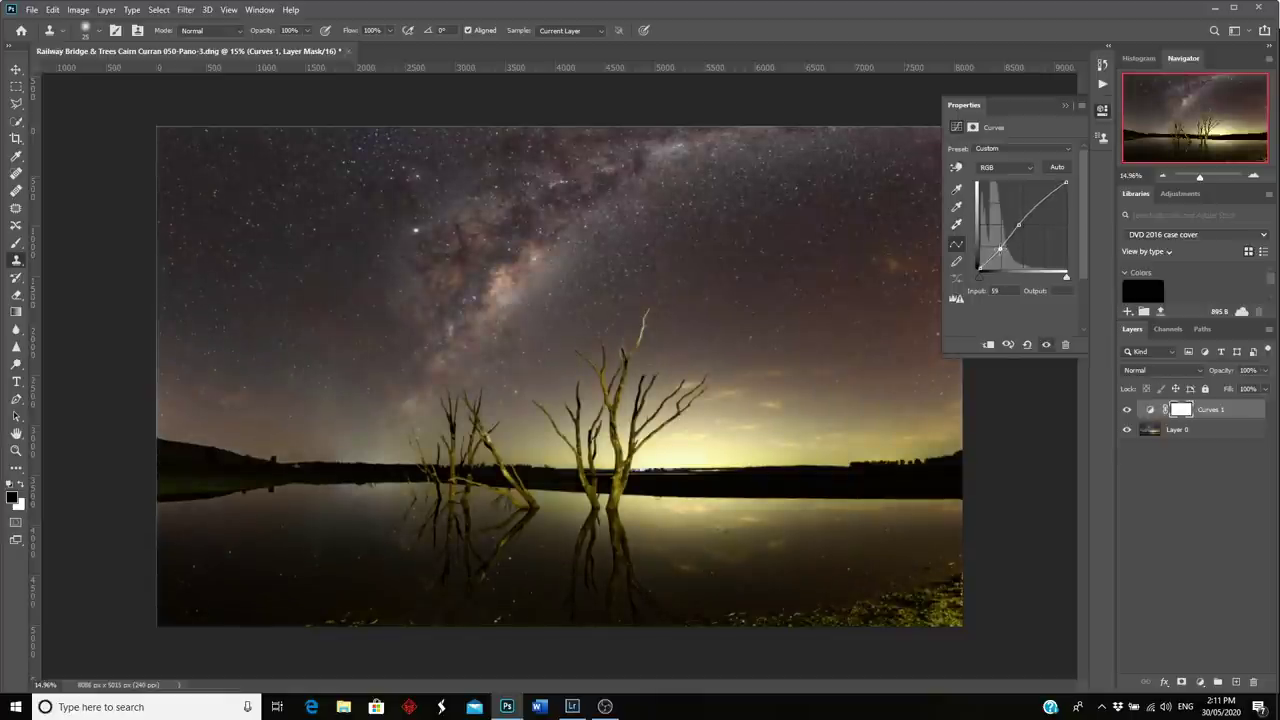
pyautogui.moveTo(999, 249); pyautogui.dragTo(1000, 248)
pyautogui.click(1081, 105)
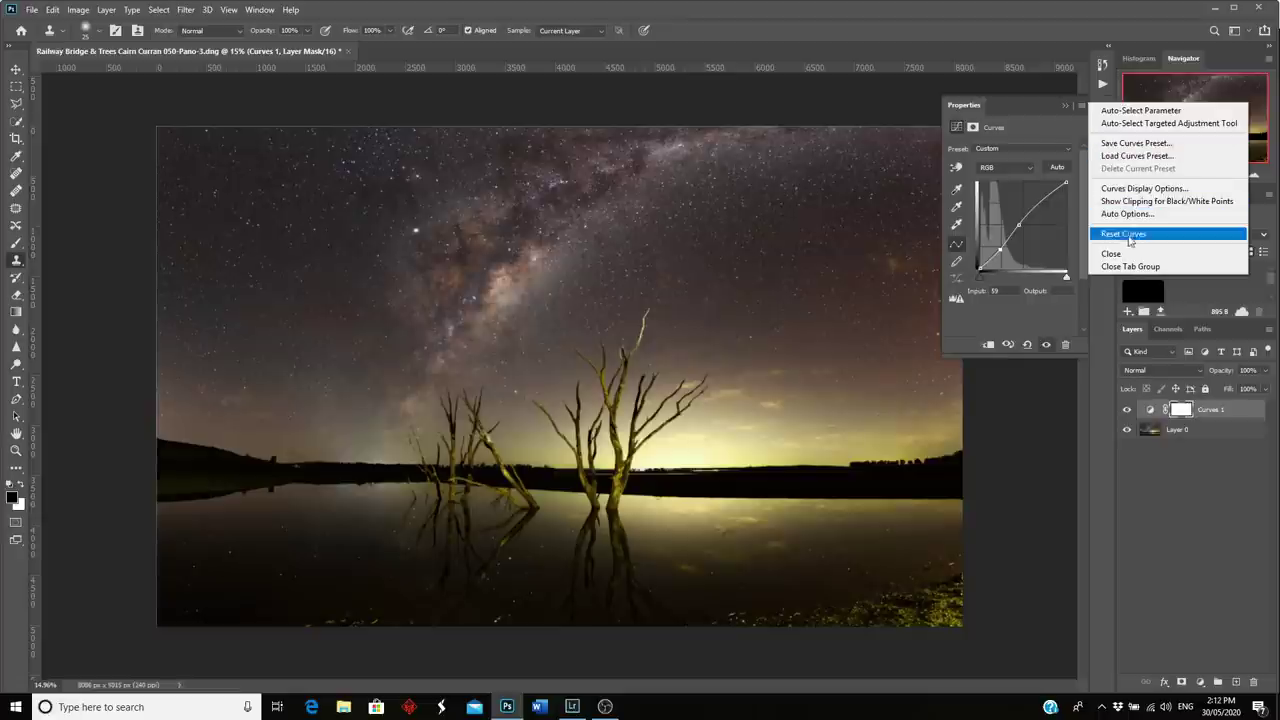
pyautogui.click(1115, 254)
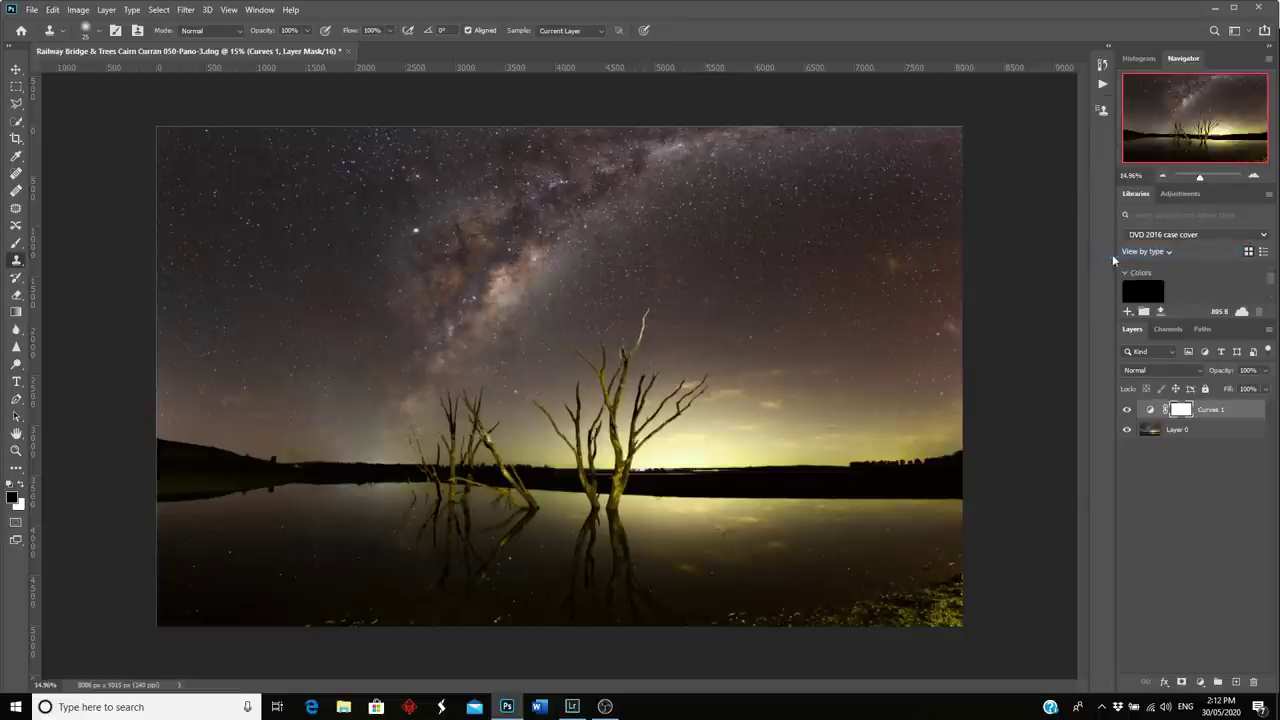
# Step: Compare the image with and without the Curves adjustment, examining the contrast in the sky and the glow on the horizon
pyautogui.click(1126, 410)
pyautogui.click(1126, 410)
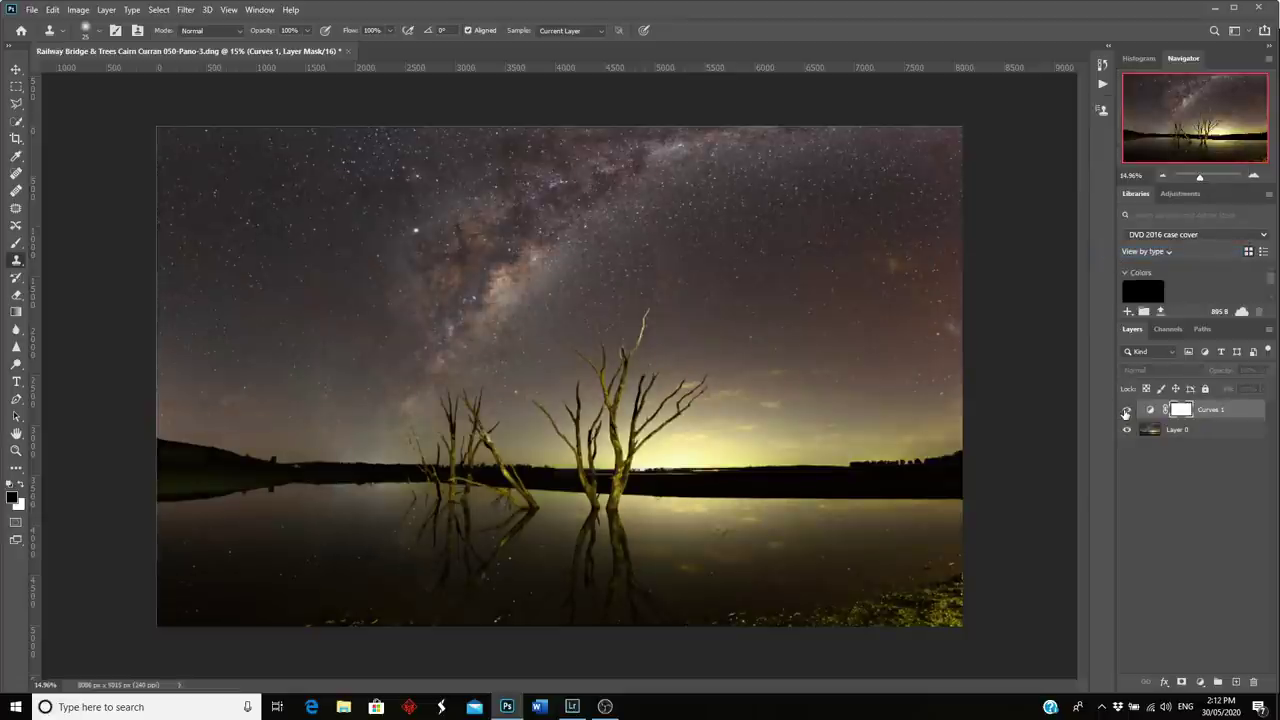
pyautogui.click(1126, 410)
pyautogui.click(1126, 410)
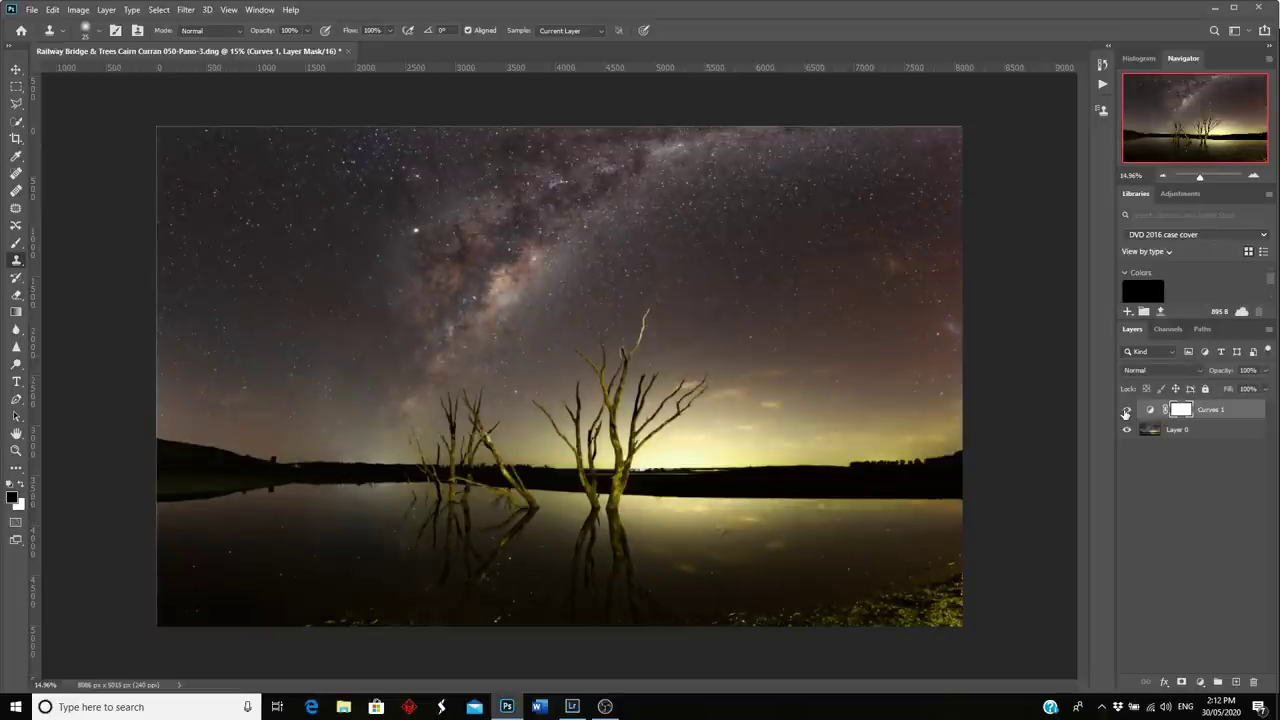
pyautogui.click(1126, 410)
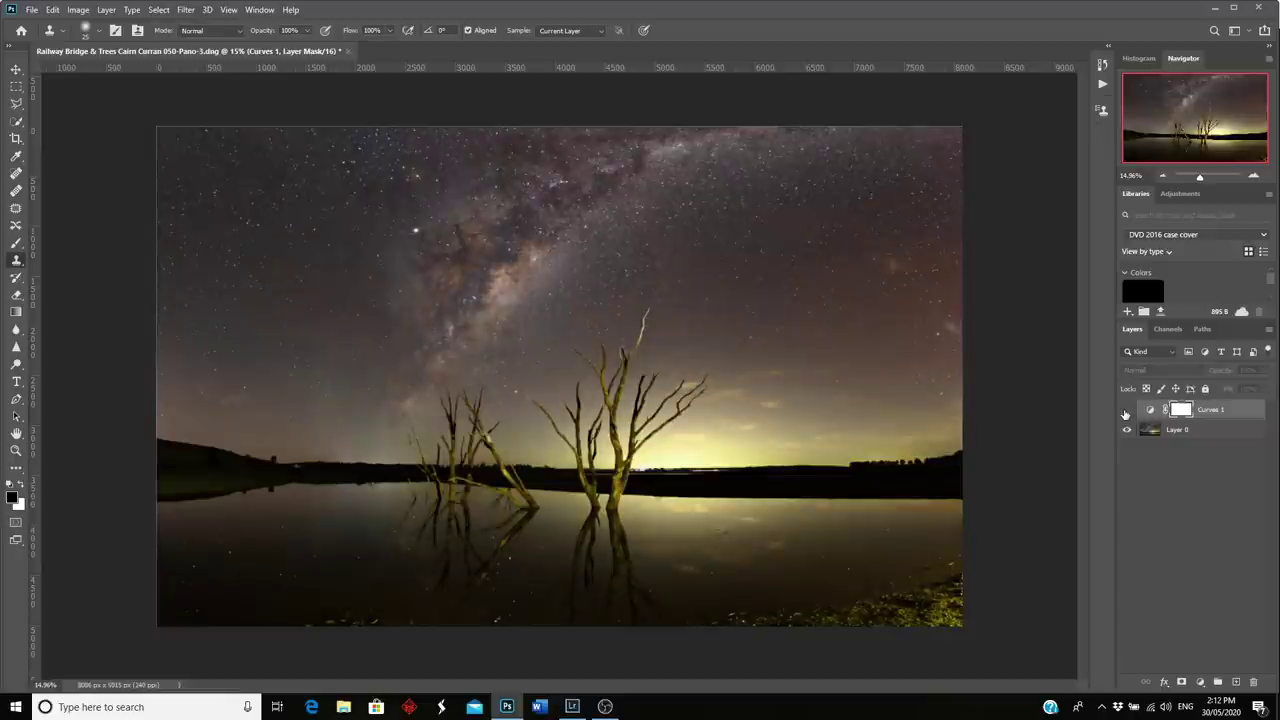
pyautogui.click(1126, 410)
pyautogui.click(1126, 410)
pyautogui.click(1126, 410)
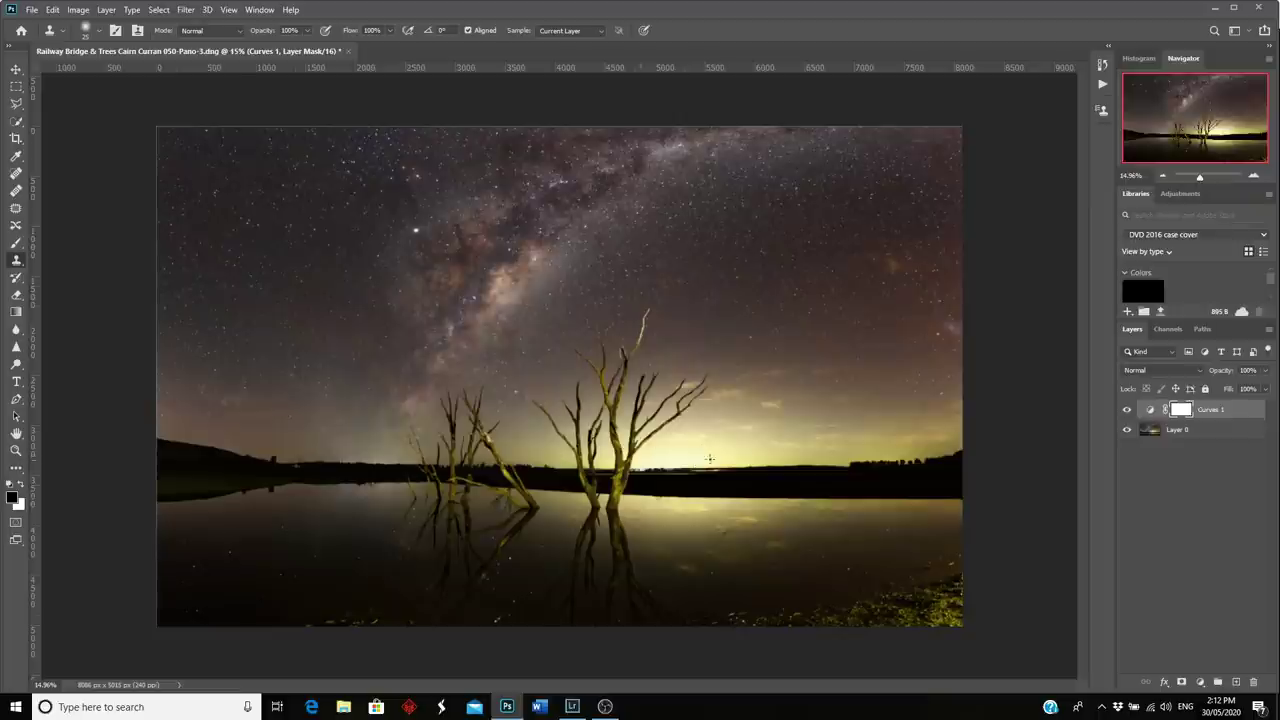
pyautogui.click(1127, 411)
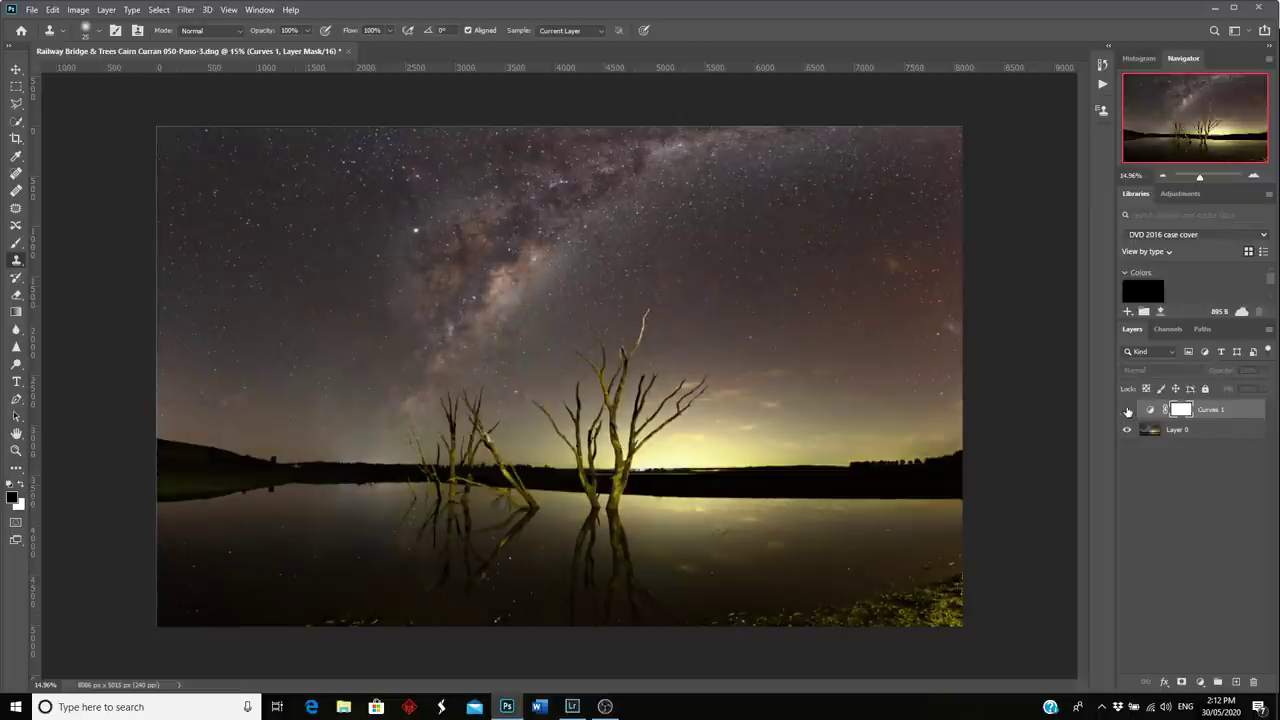
pyautogui.click(1126, 411)
pyautogui.click(1126, 411)
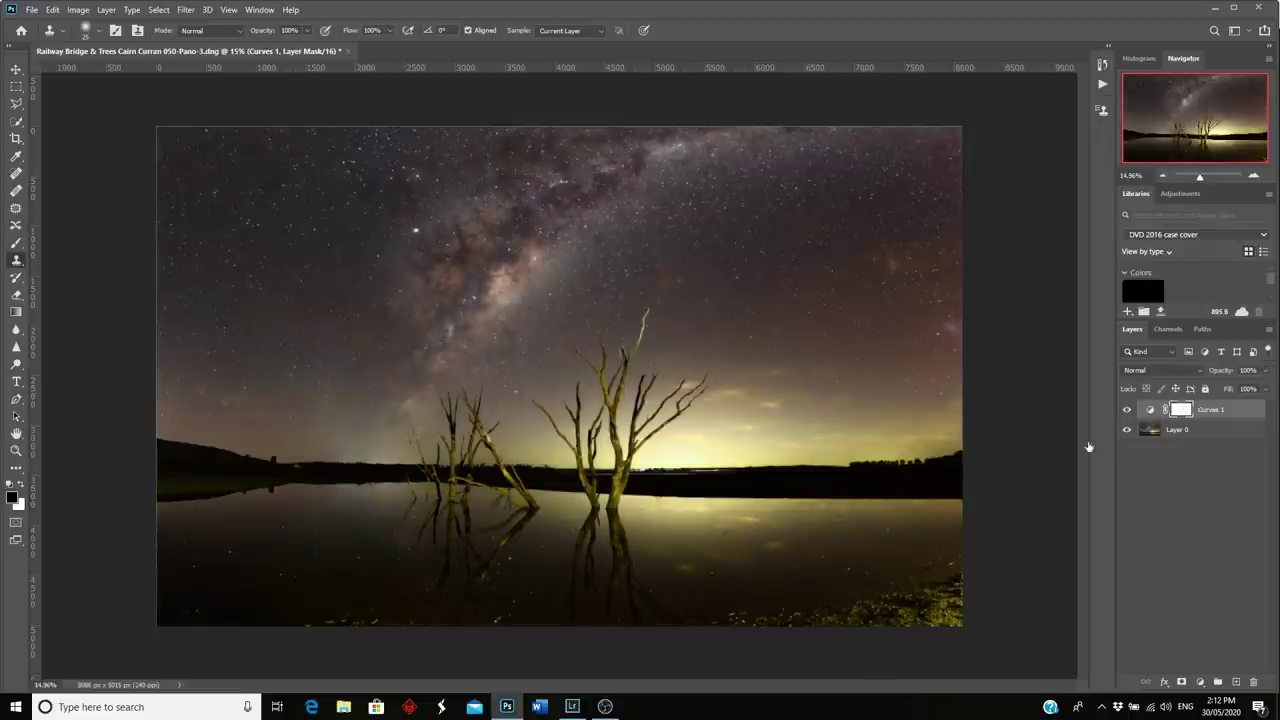
# Step: Paint black on the Curves mask over the bright horizon glow with a soft brush at 22% opacity, and compare before and after
pyautogui.click(16, 243)
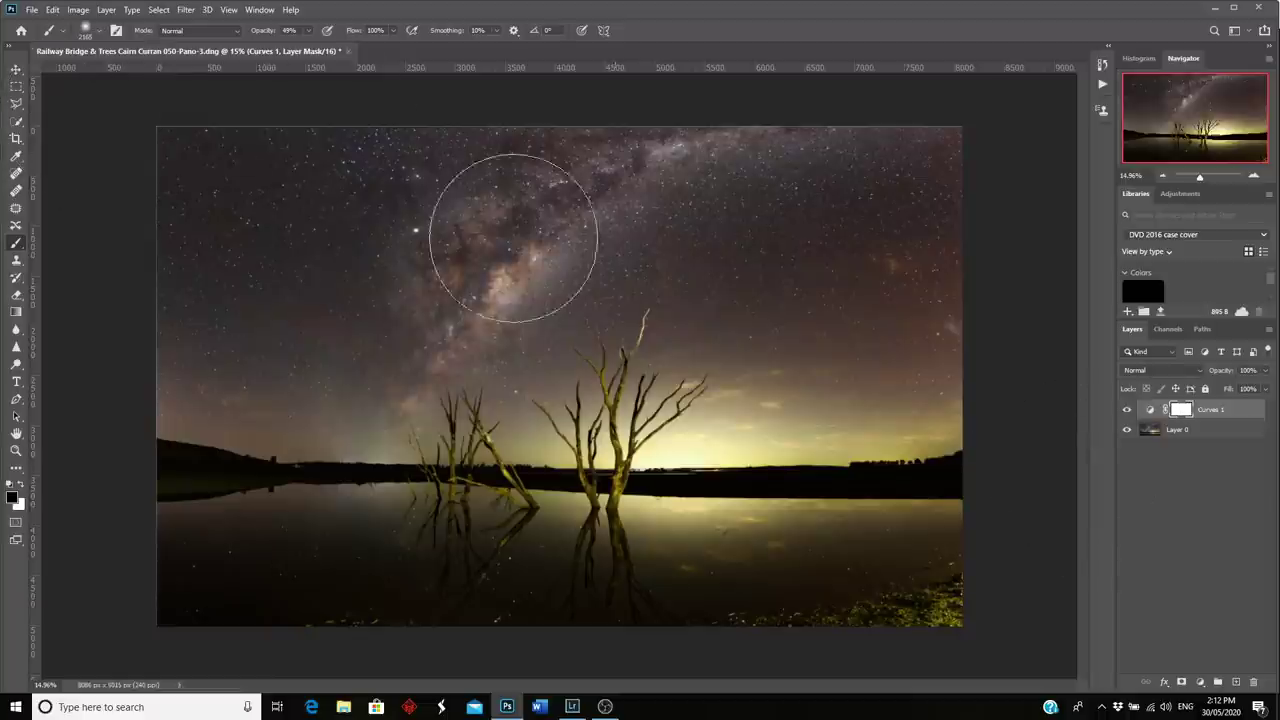
pyautogui.click(101, 31)
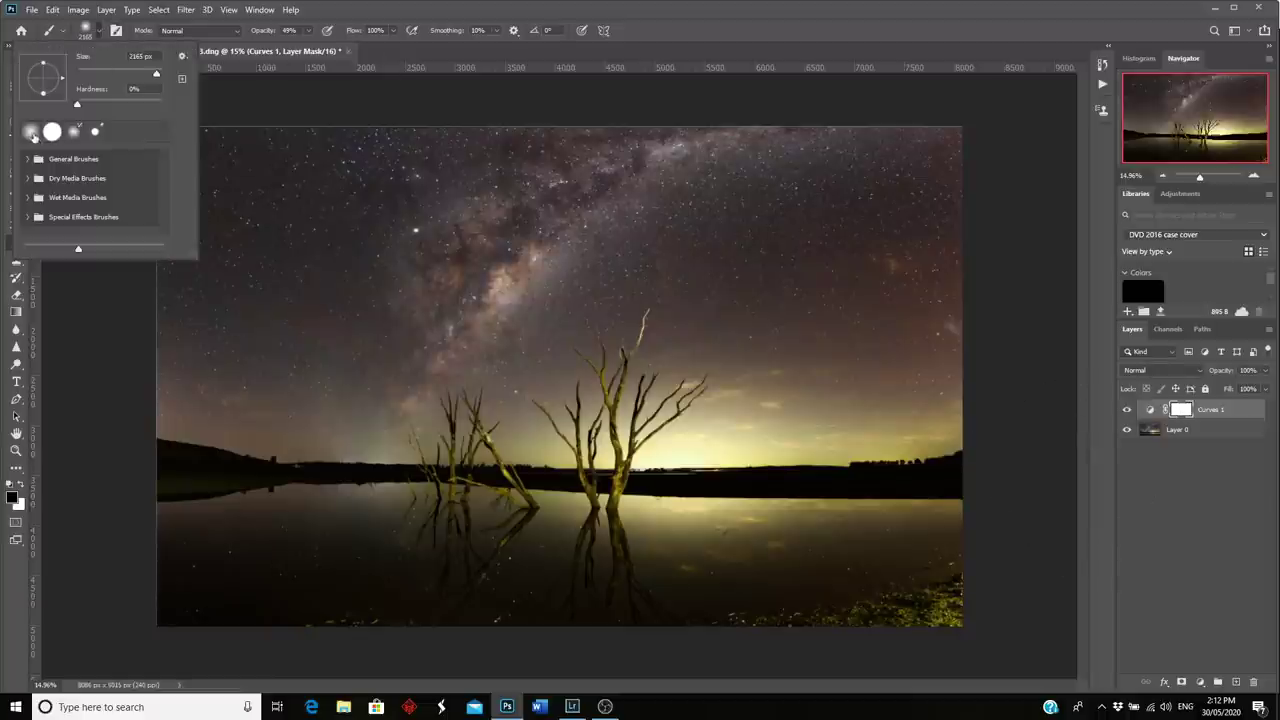
pyautogui.click(309, 49)
pyautogui.moveTo(309, 49); pyautogui.dragTo(291, 47)
pyautogui.moveTo(647, 468); pyautogui.dragTo(690, 476)
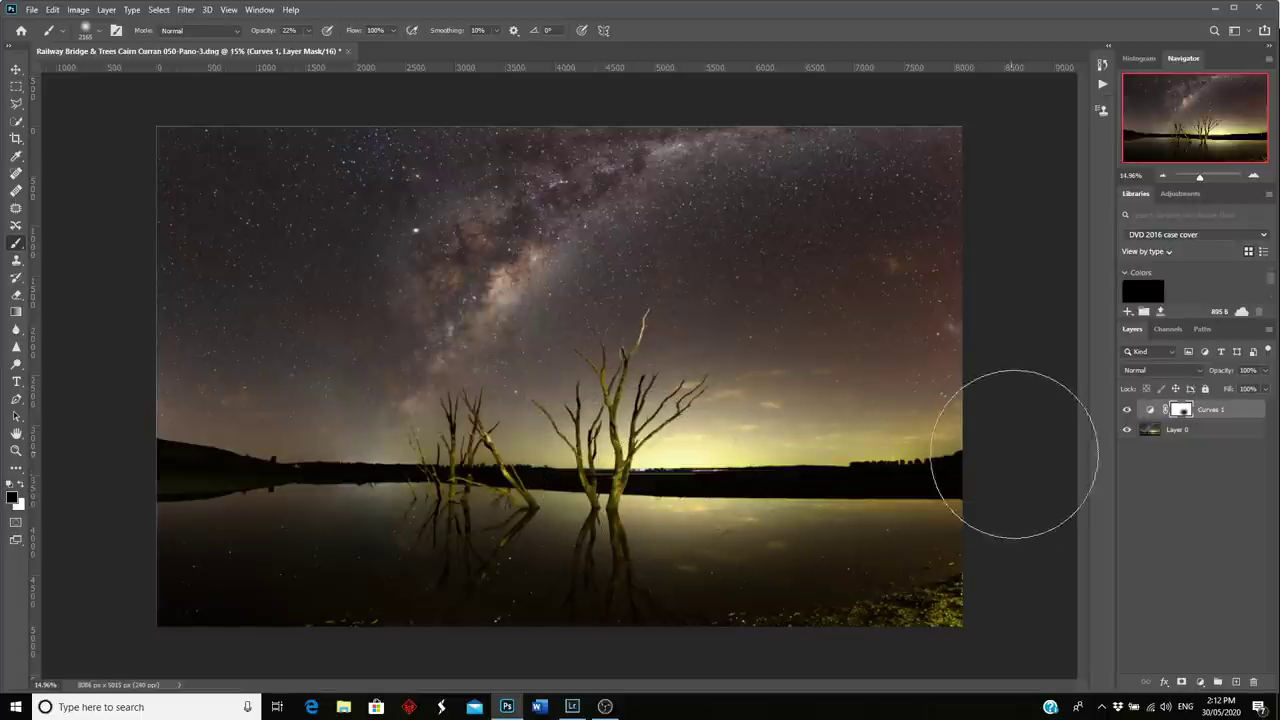
pyautogui.click(1128, 411)
pyautogui.click(1128, 411)
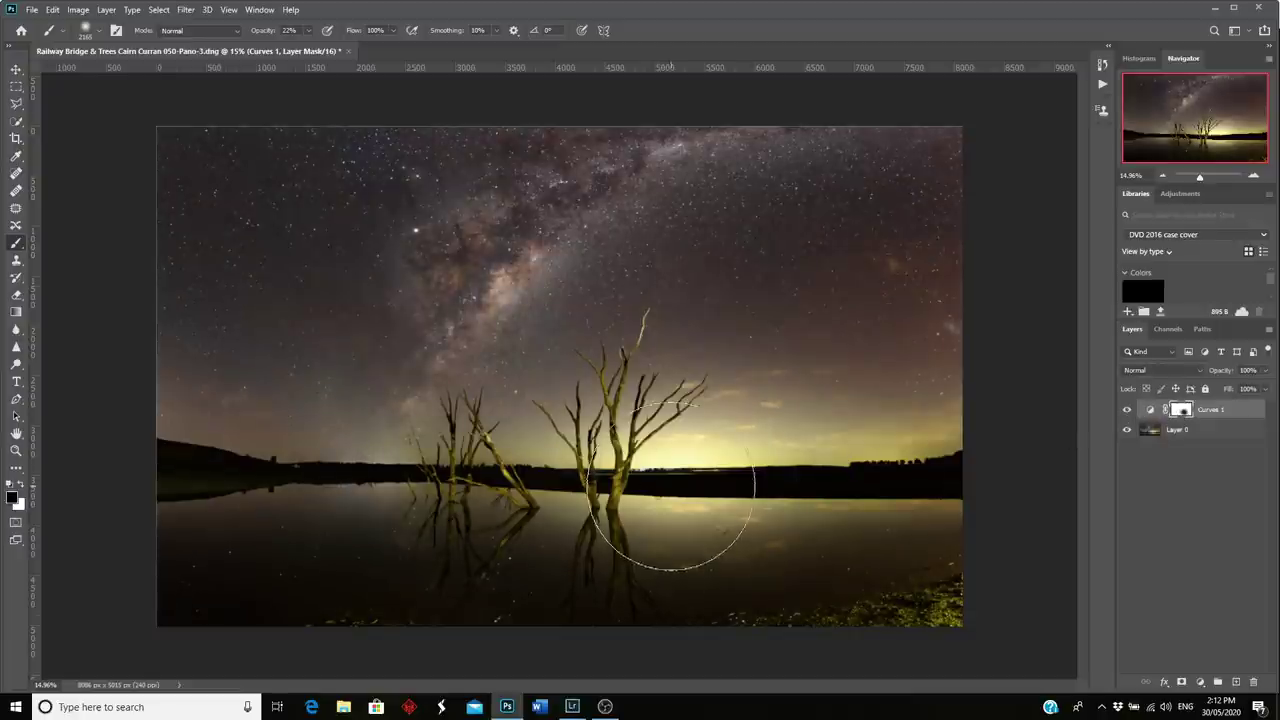
pyautogui.click(1128, 411)
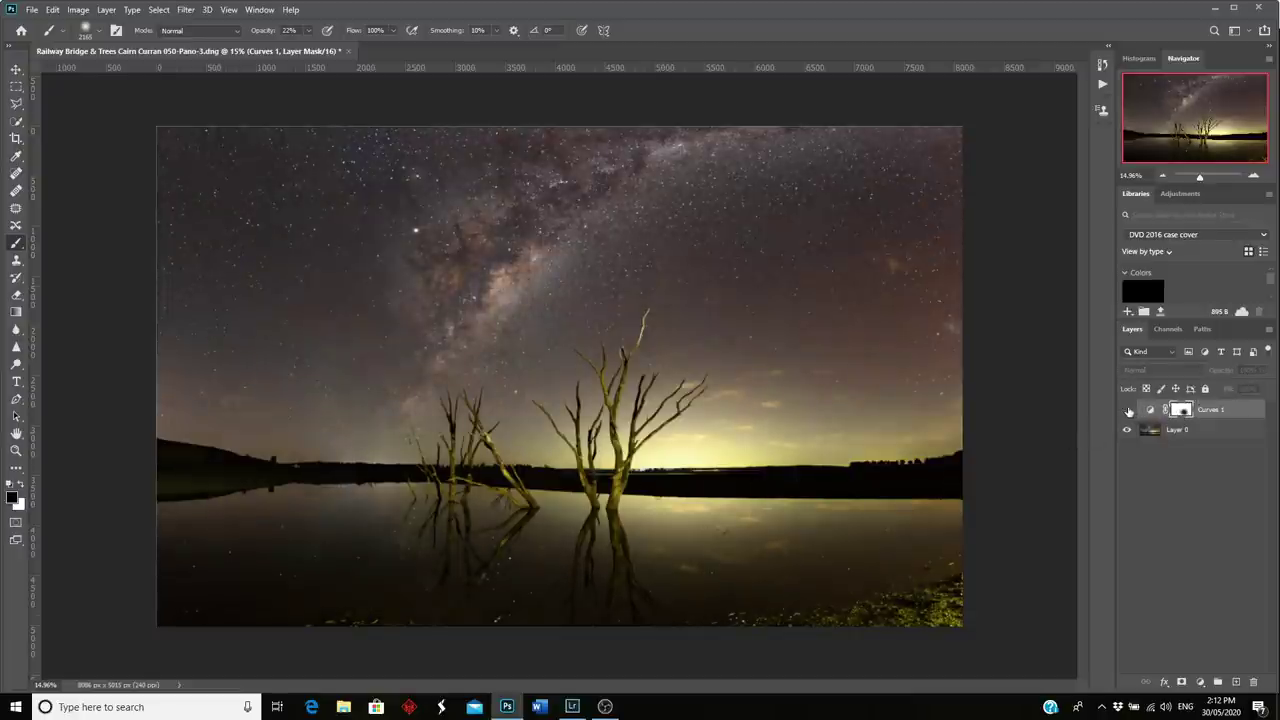
pyautogui.click(1128, 411)
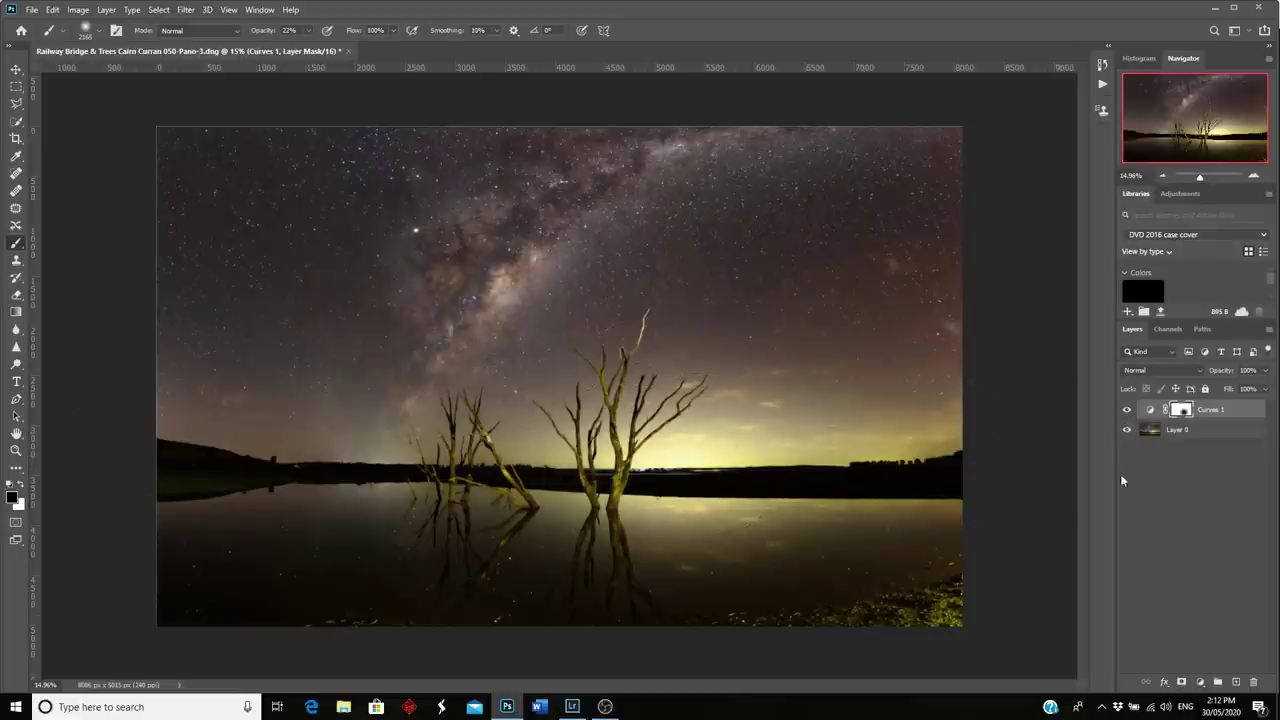
# Step: Add a Levels adjustment layer directly above Layer 0 with the black input at 8 and the midtones at 1.10
pyautogui.click(1152, 431)
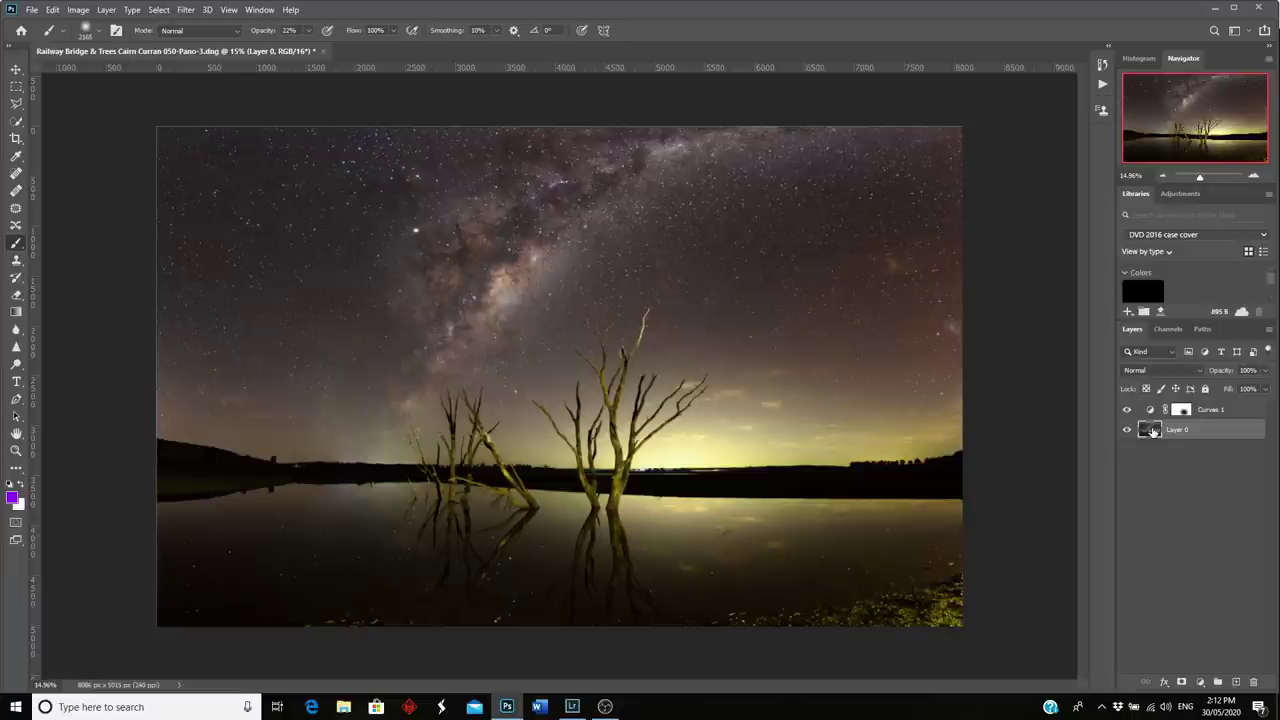
pyautogui.click(1200, 682)
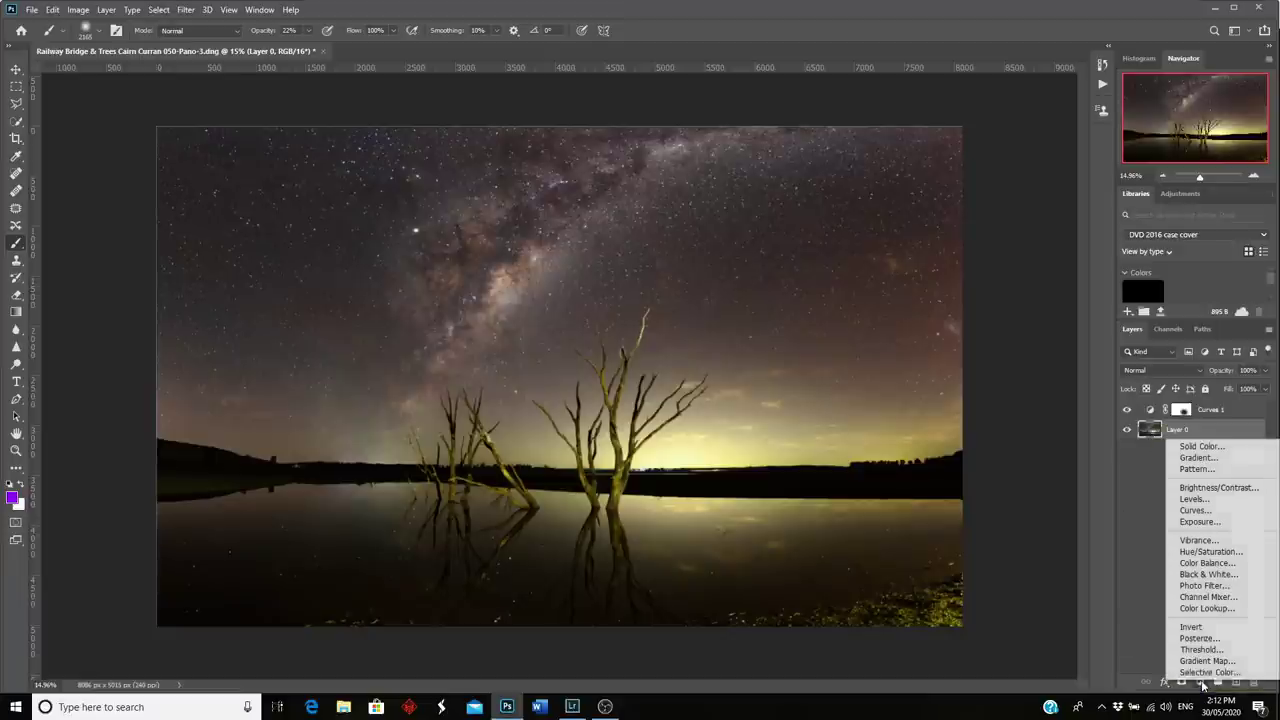
pyautogui.click(1192, 499)
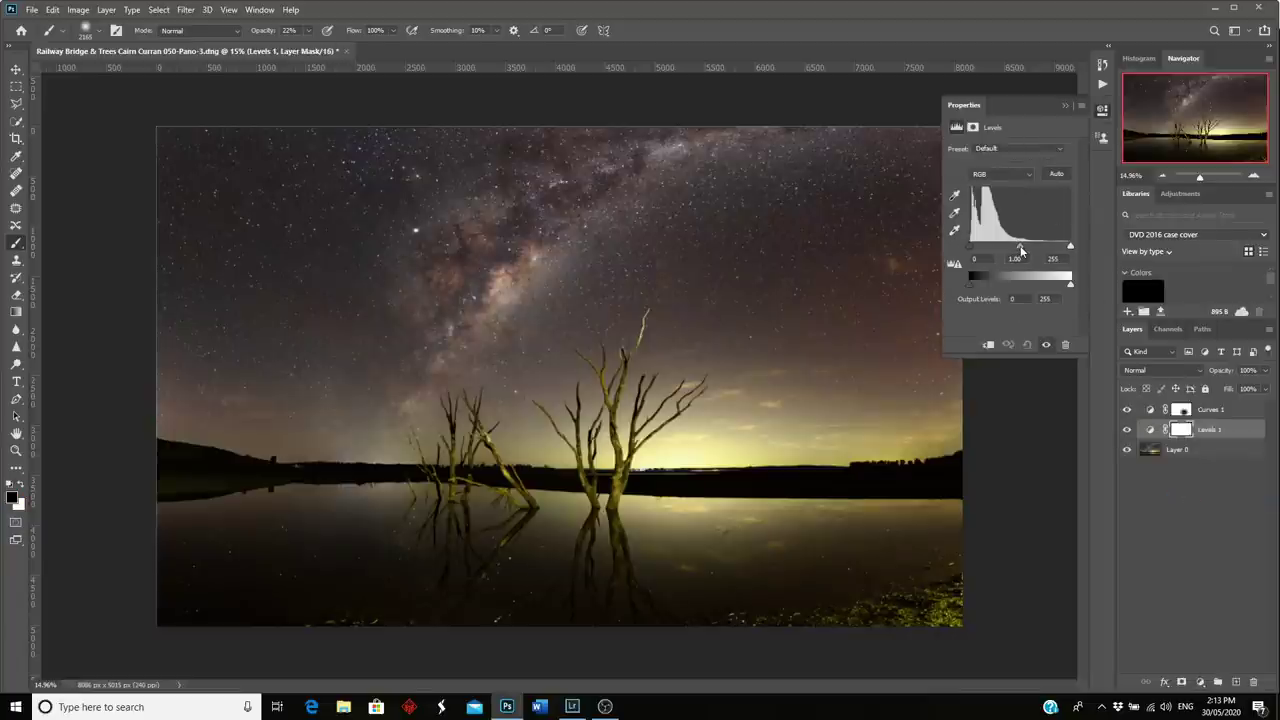
pyautogui.moveTo(1021, 251); pyautogui.dragTo(974, 252)
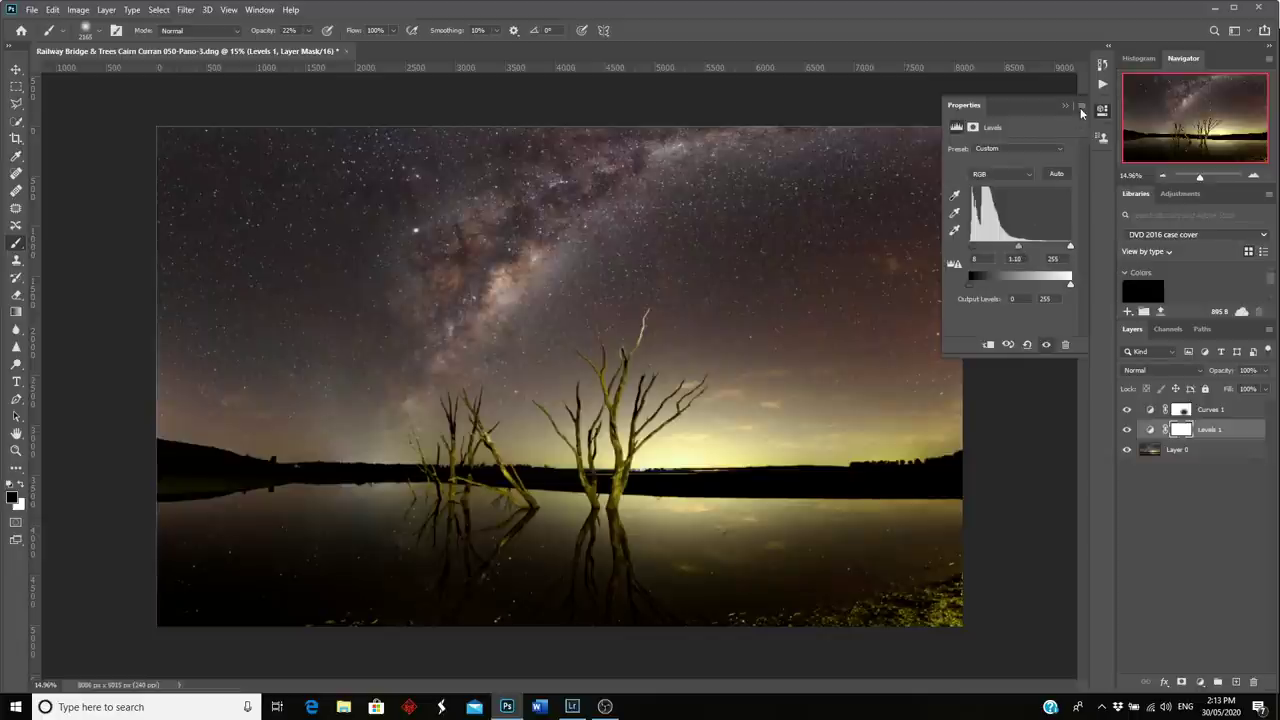
# Step: Close the Levels settings and compare the image with and without the Levels adjustment
pyautogui.click(1081, 110)
pyautogui.click(1112, 228)
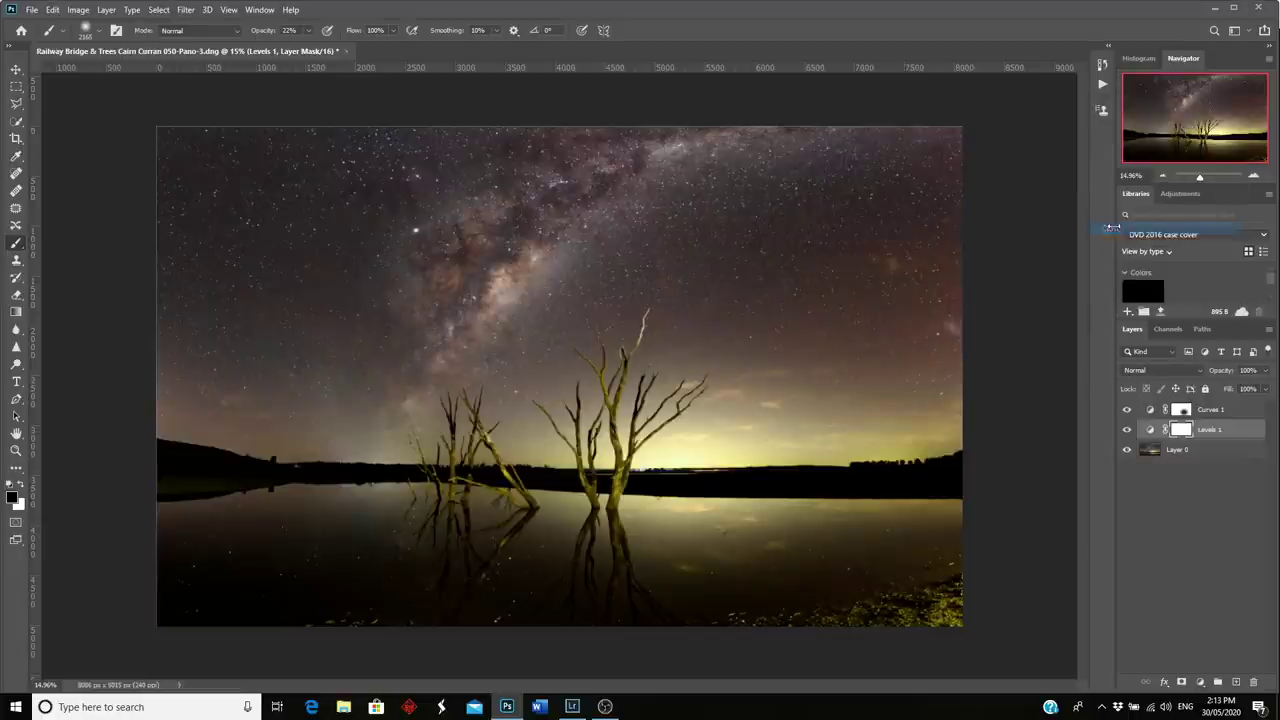
pyautogui.click(1127, 430)
pyautogui.click(1127, 430)
pyautogui.click(1127, 430)
pyautogui.click(1127, 430)
# Step: Flatten the image into a single background layer and quit Photoshop, saving the changes to the document
pyautogui.click(1163, 476)
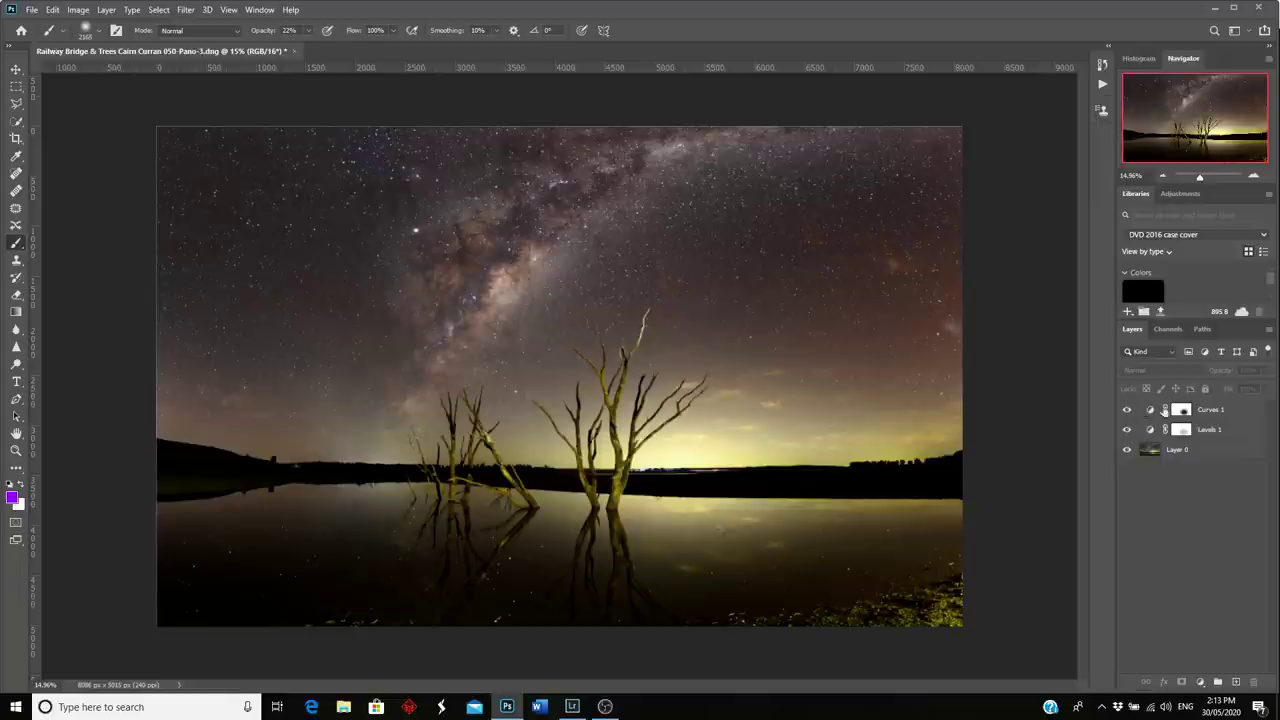
pyautogui.click(106, 9)
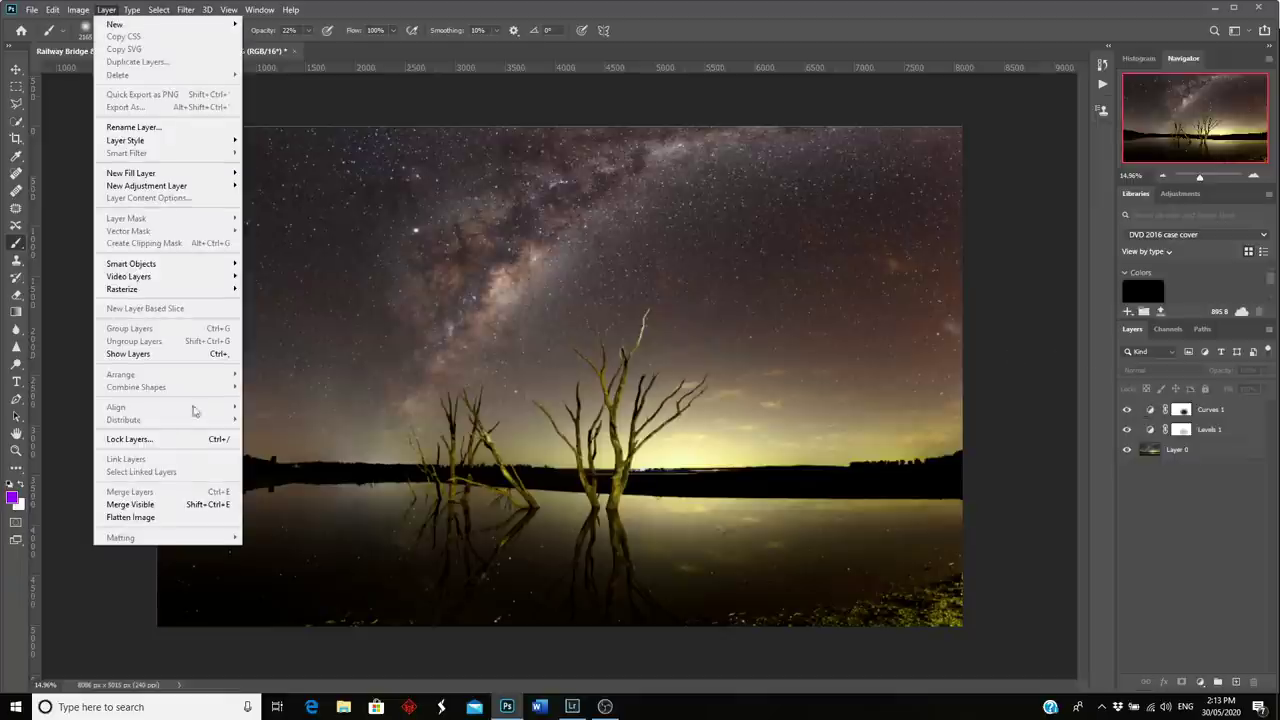
pyautogui.click(132, 519)
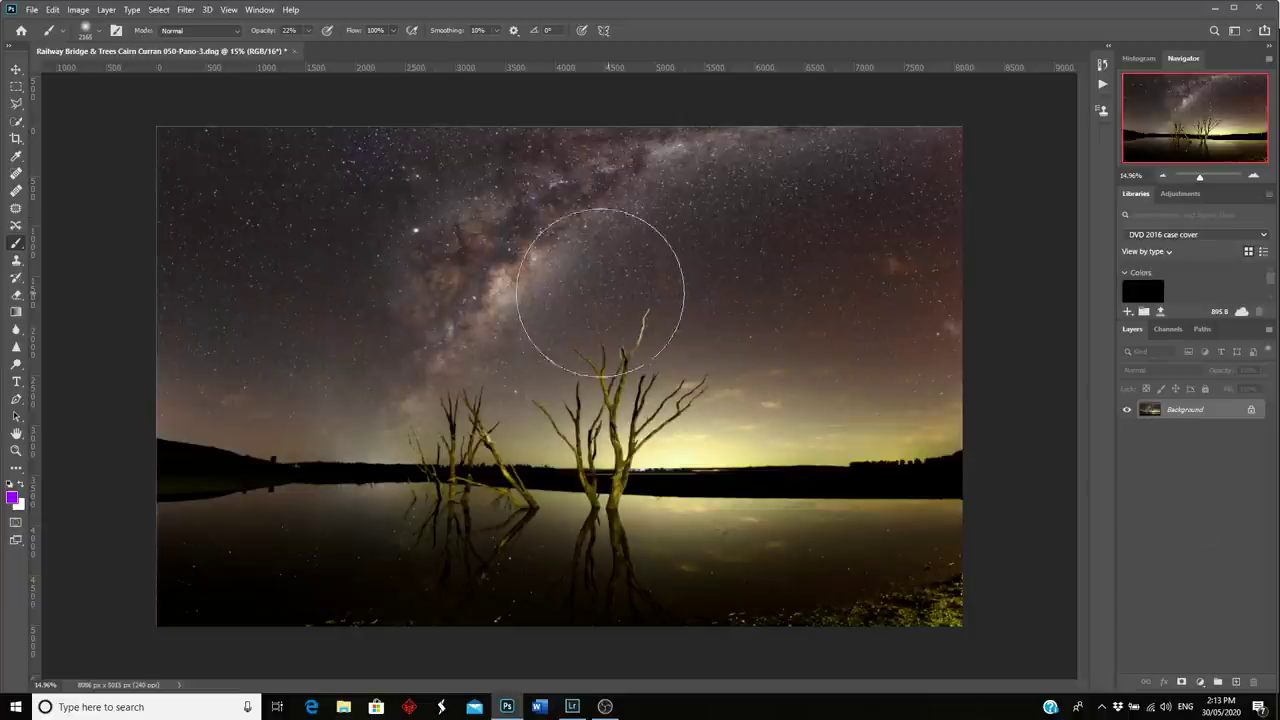
pyautogui.click(1259, 8)
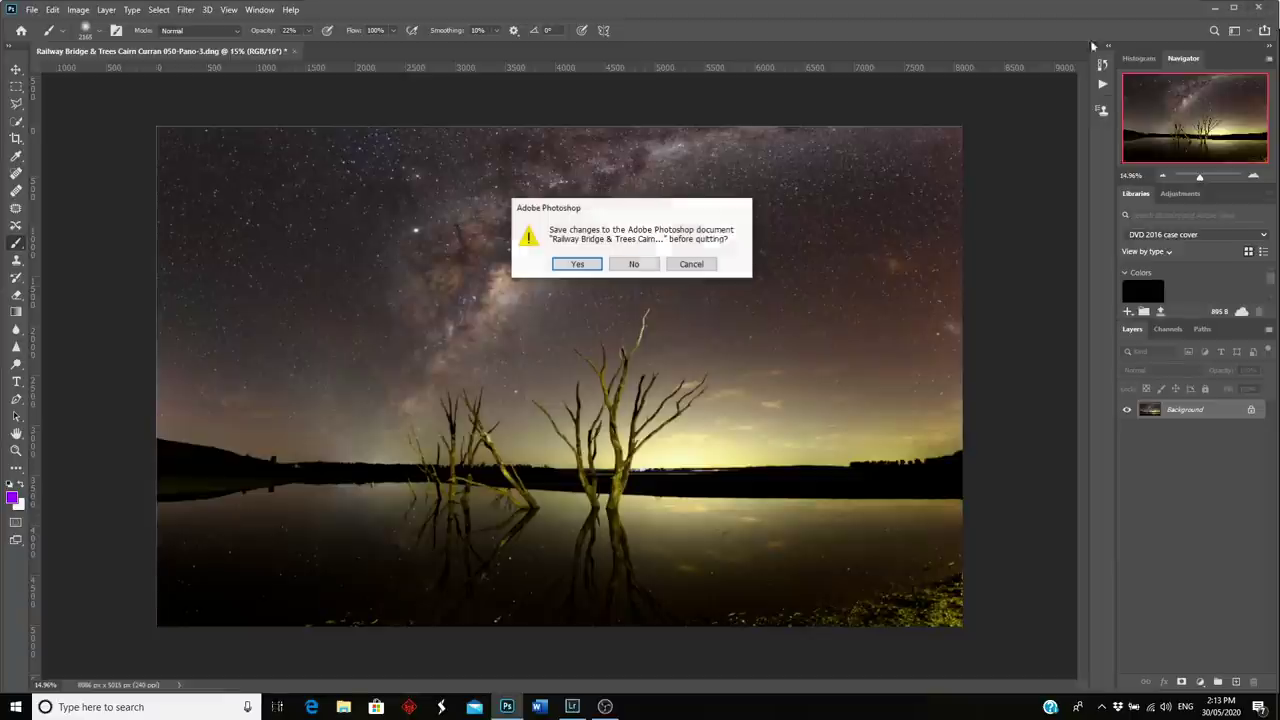
pyautogui.click(577, 265)
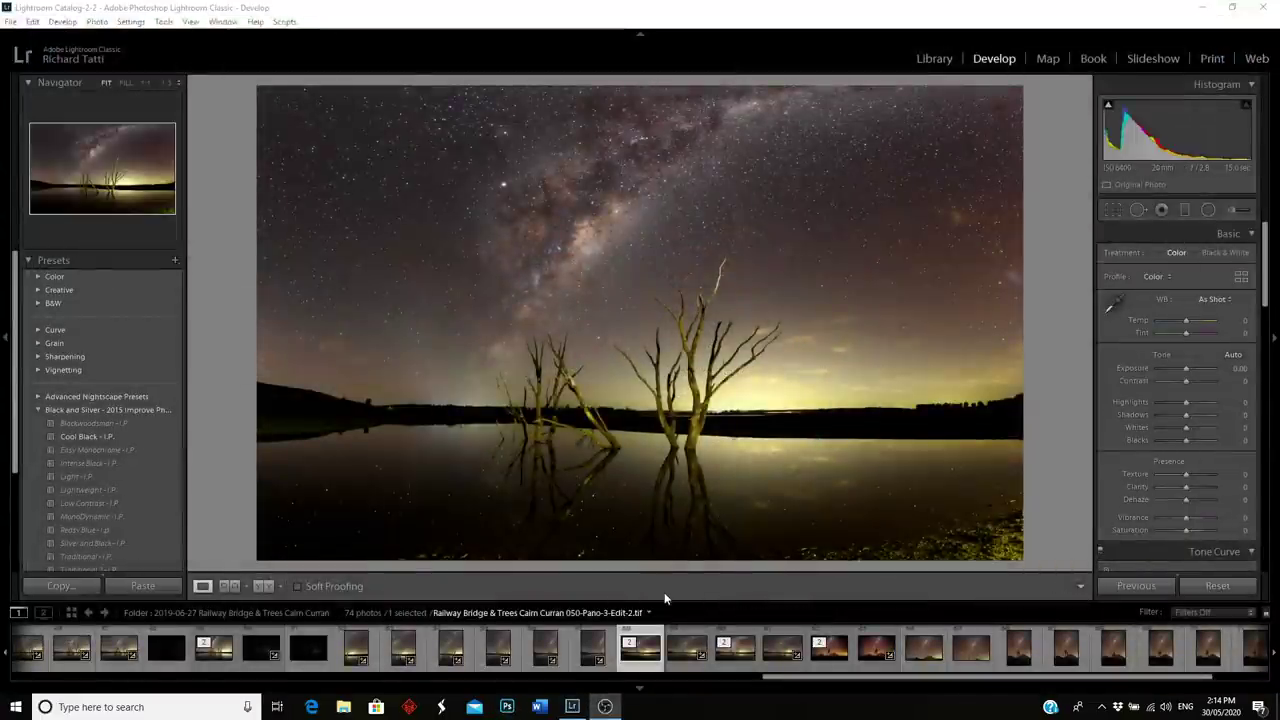
# Step: Compare the original Pano-3.dng panorama with the edited Pano-3-Edit-2.tif version in Lightroom
pyautogui.click(684, 652)
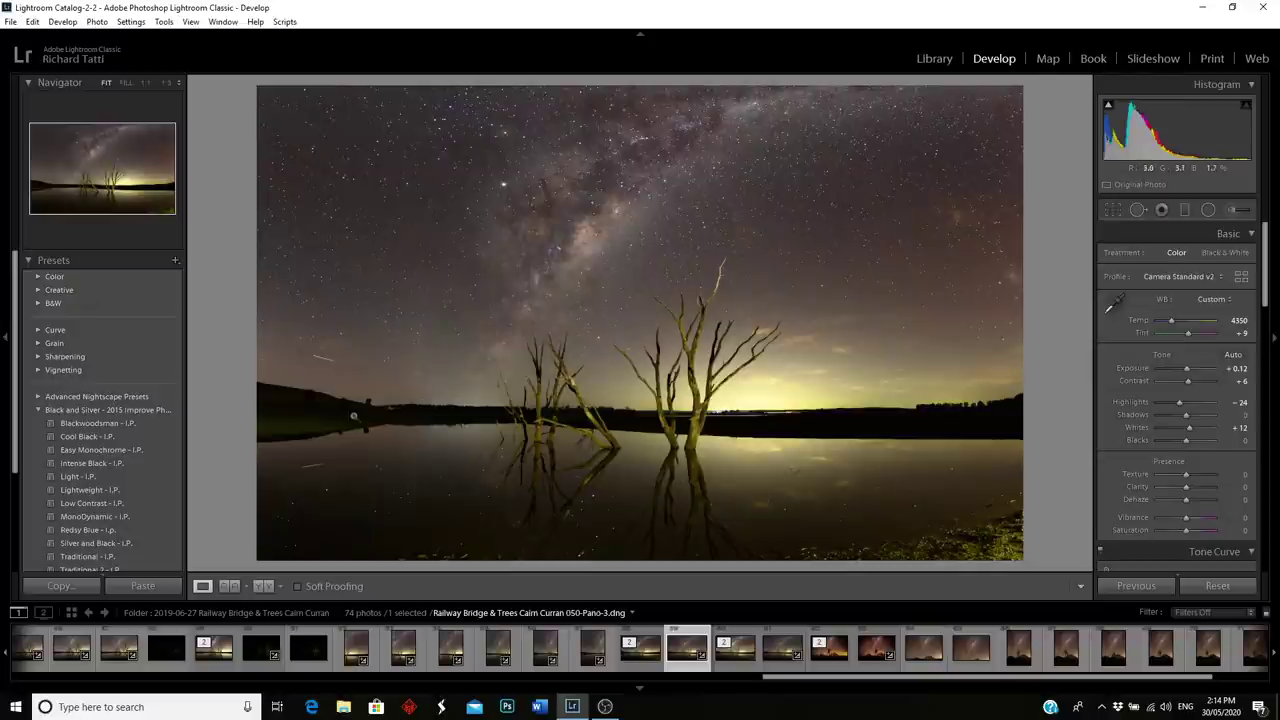
pyautogui.click(639, 665)
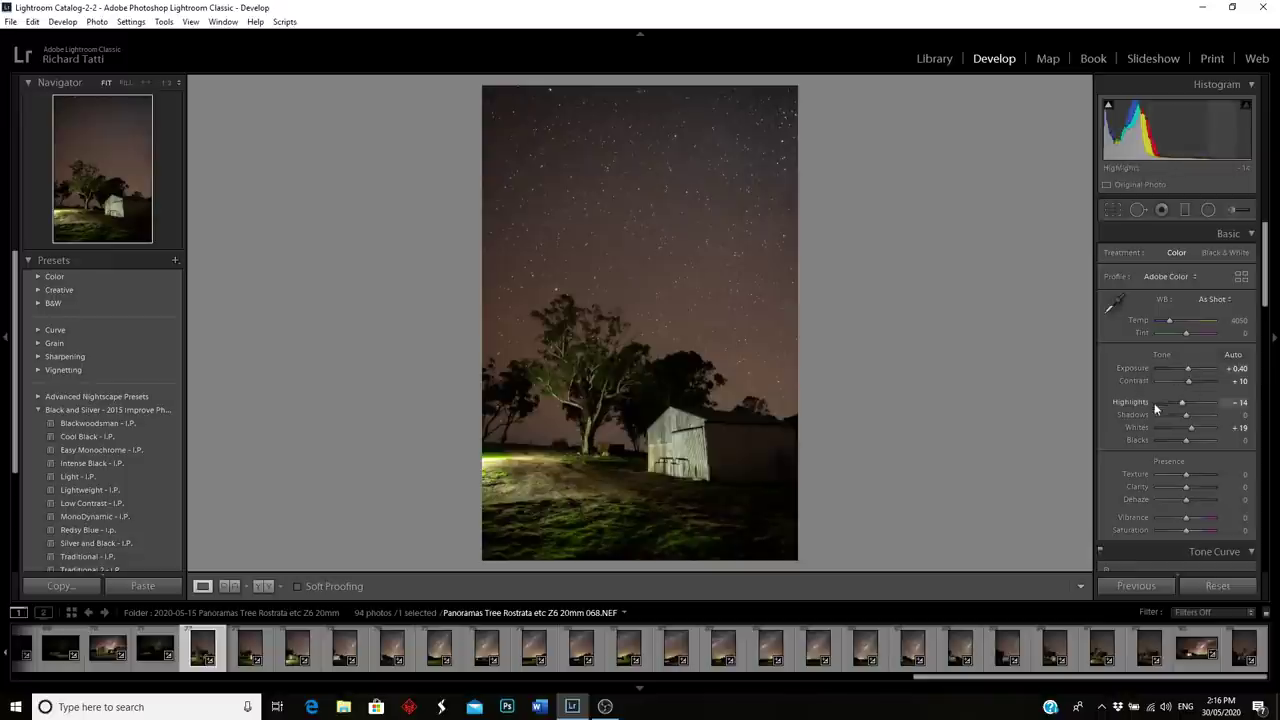
# Step: Select the 22 vertical frames starting at 068.NEF, leaving out the already merged image, and open the panorama merge preview
pyautogui.scroll(-10, 1168, 428)
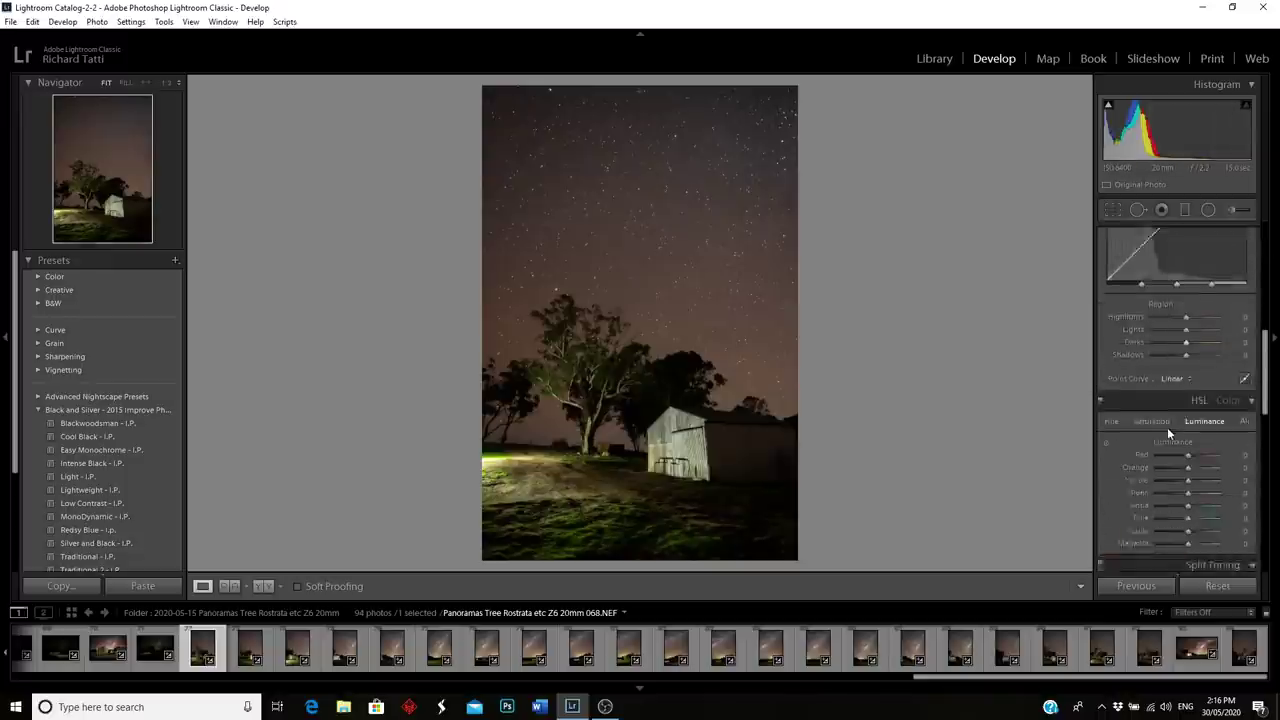
pyautogui.scroll(-2, 1164, 427)
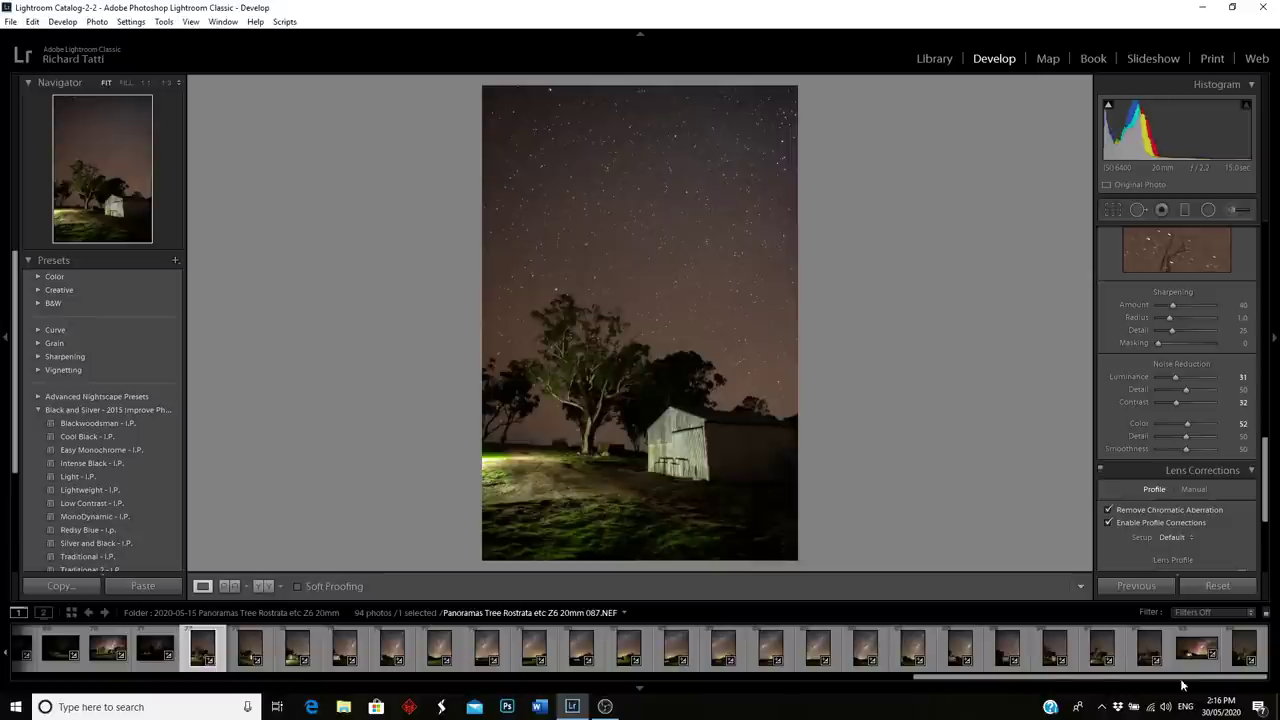
pyautogui.keyDown('shift'); pyautogui.click(1133, 662); pyautogui.keyUp('shift')
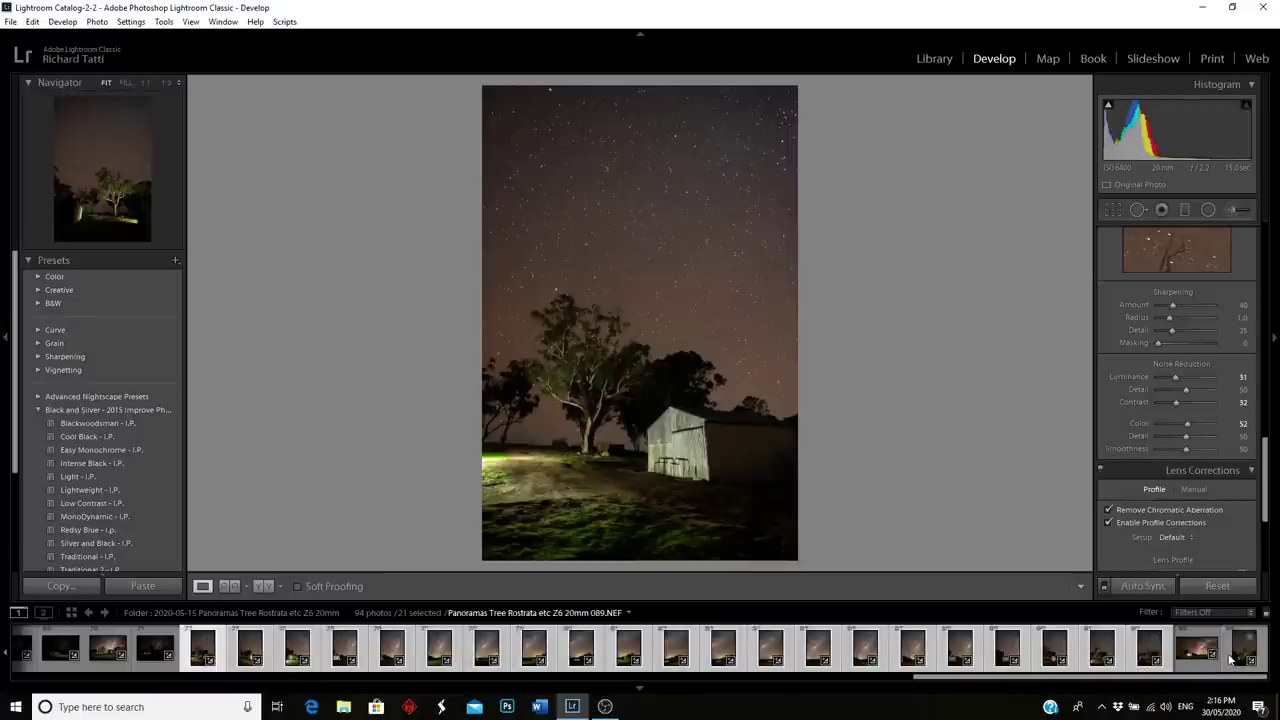
pyautogui.keyDown('ctrl'); pyautogui.click(1192, 668); pyautogui.keyUp('ctrl')
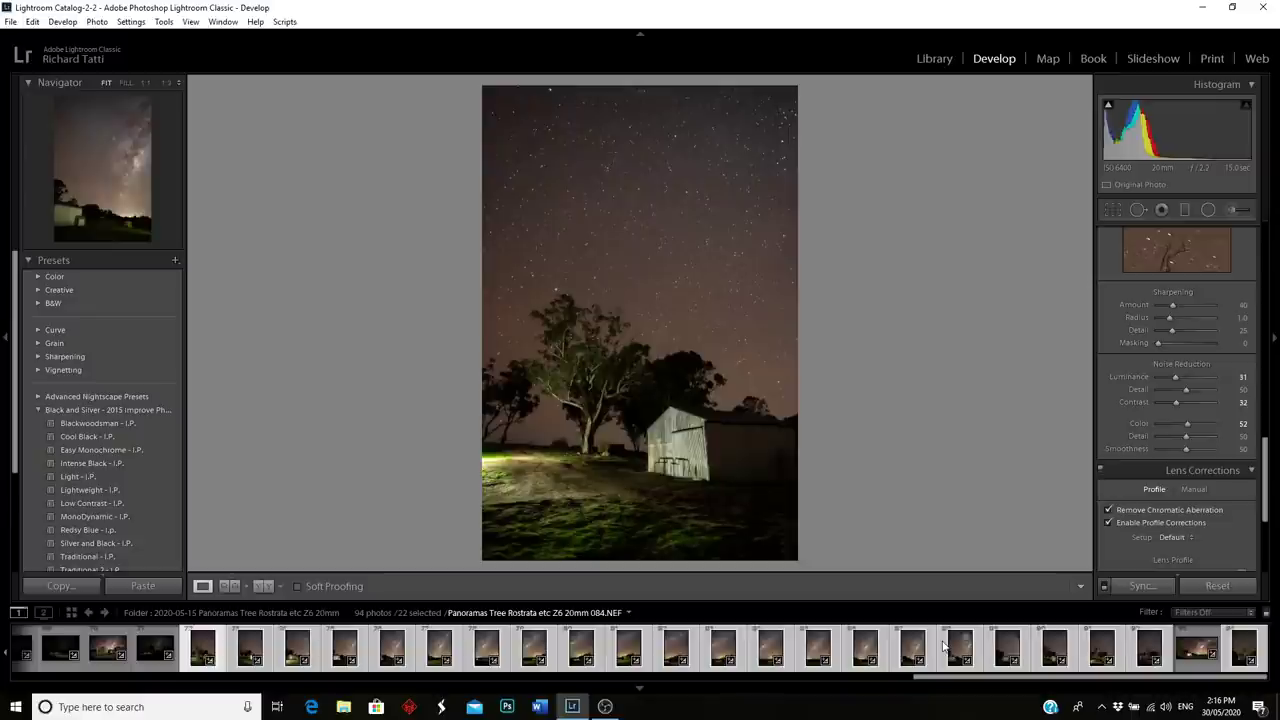
pyautogui.rightClick(944, 647)
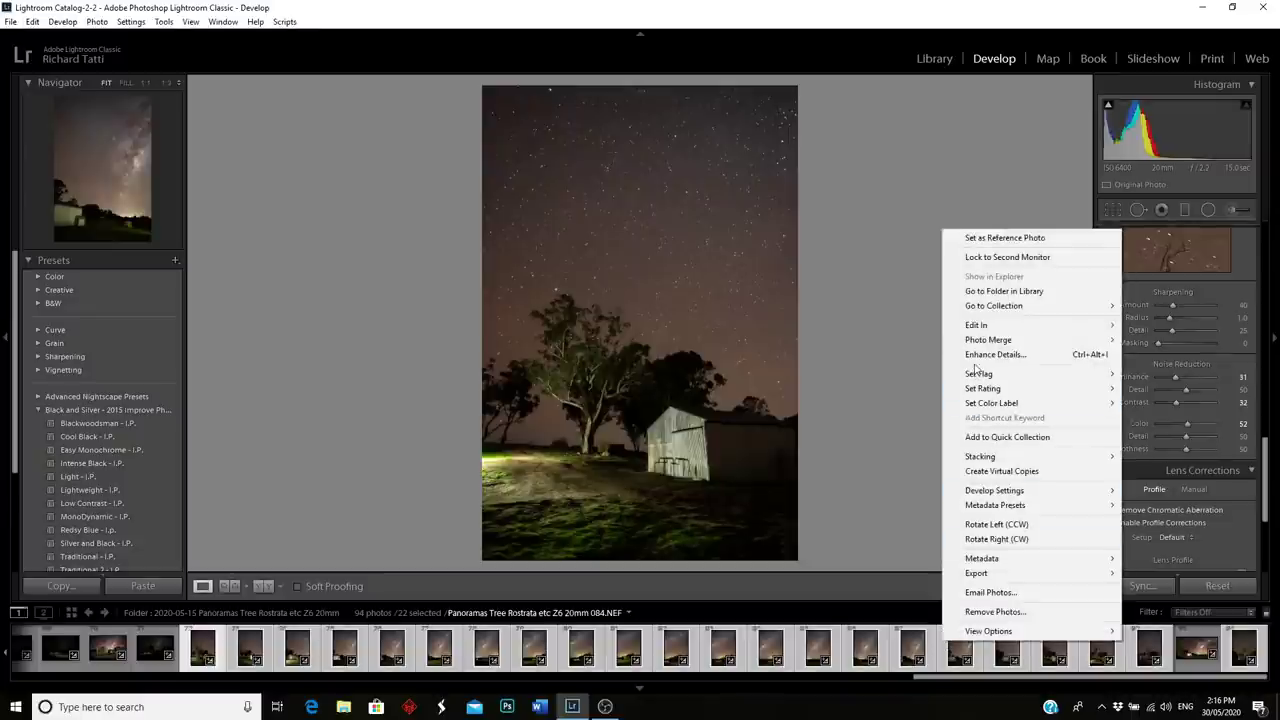
pyautogui.moveTo(987, 346)
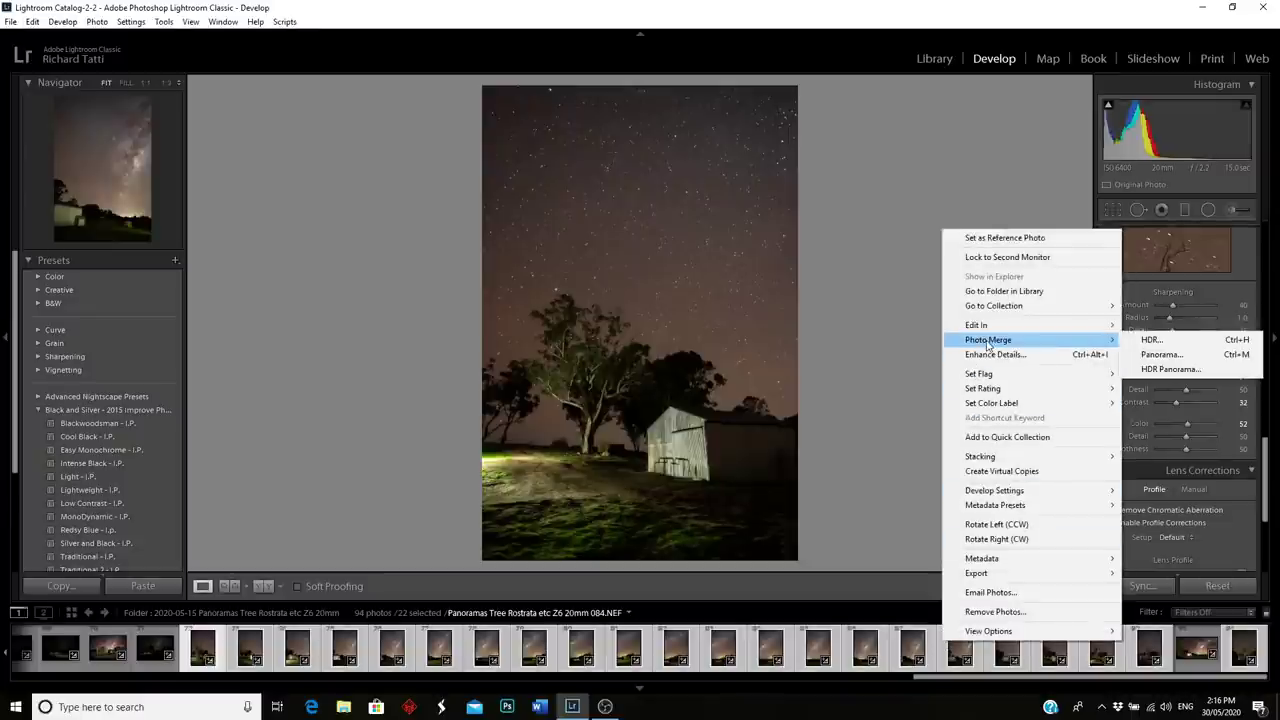
pyautogui.click(1160, 355)
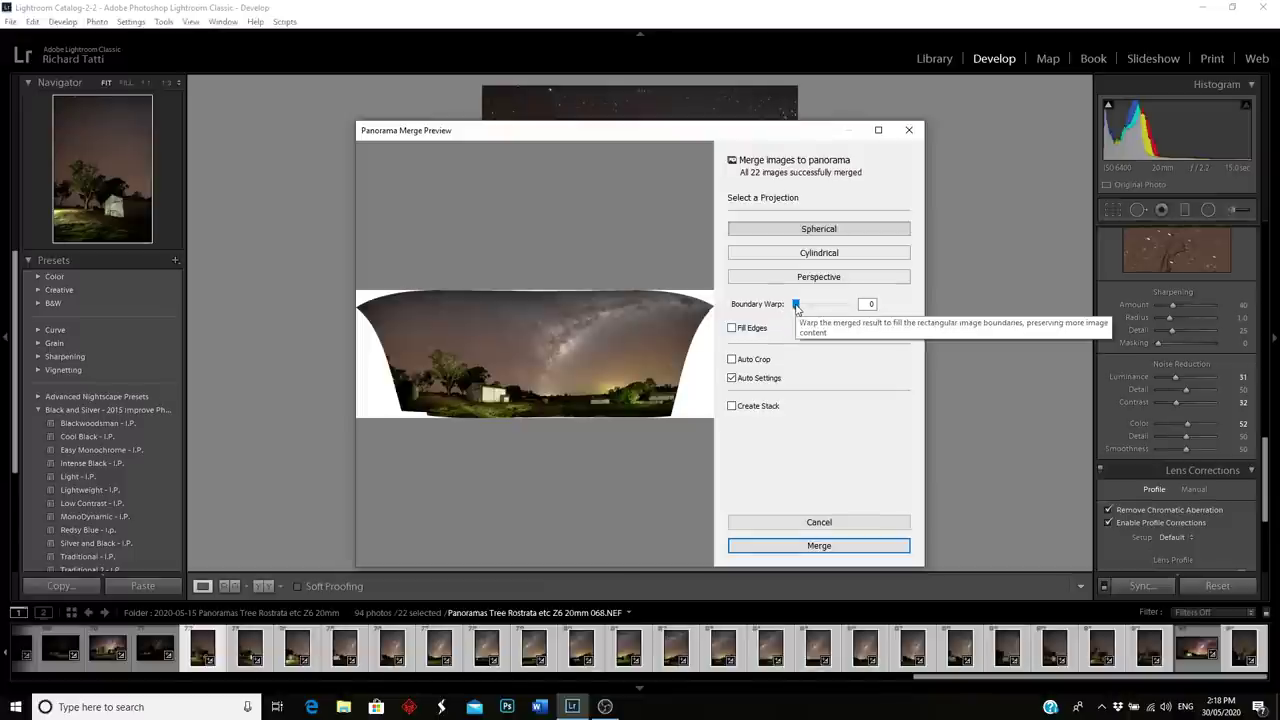
# Step: Try Boundary Warp values of 100, 0 and 20 in the panorama preview
pyautogui.moveTo(796, 306); pyautogui.dragTo(859, 311)
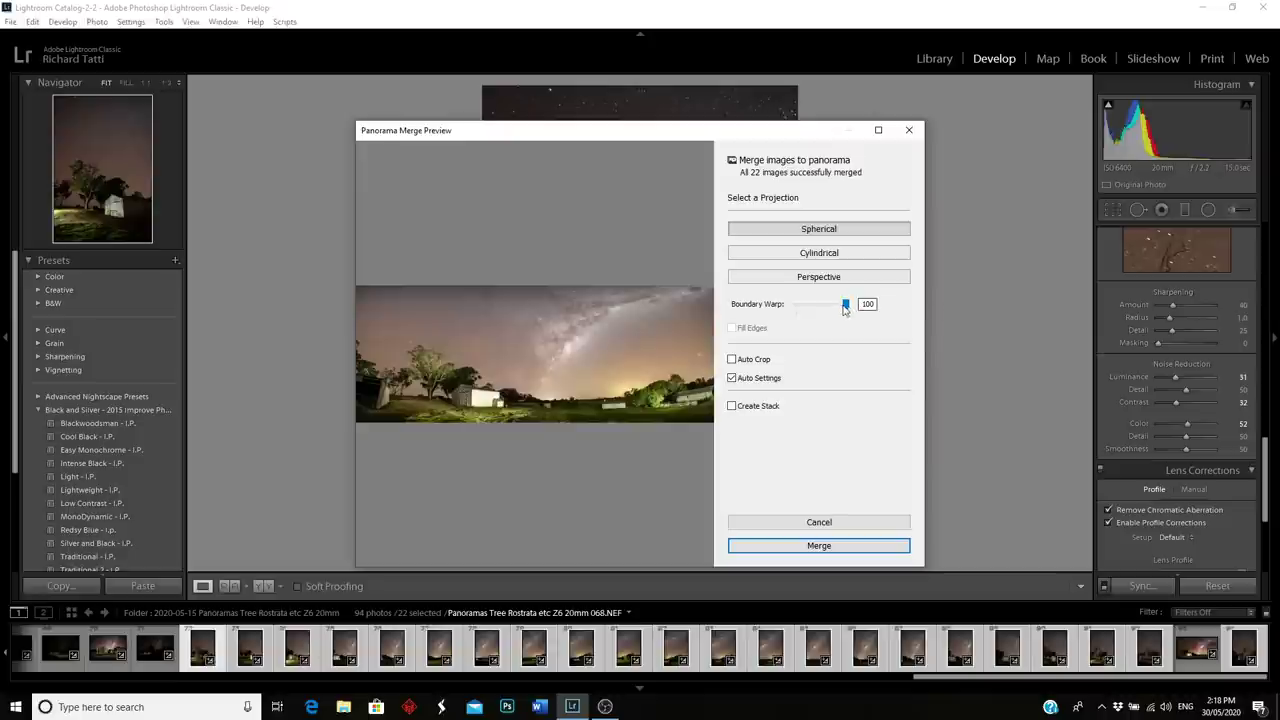
pyautogui.moveTo(846, 306); pyautogui.dragTo(790, 310)
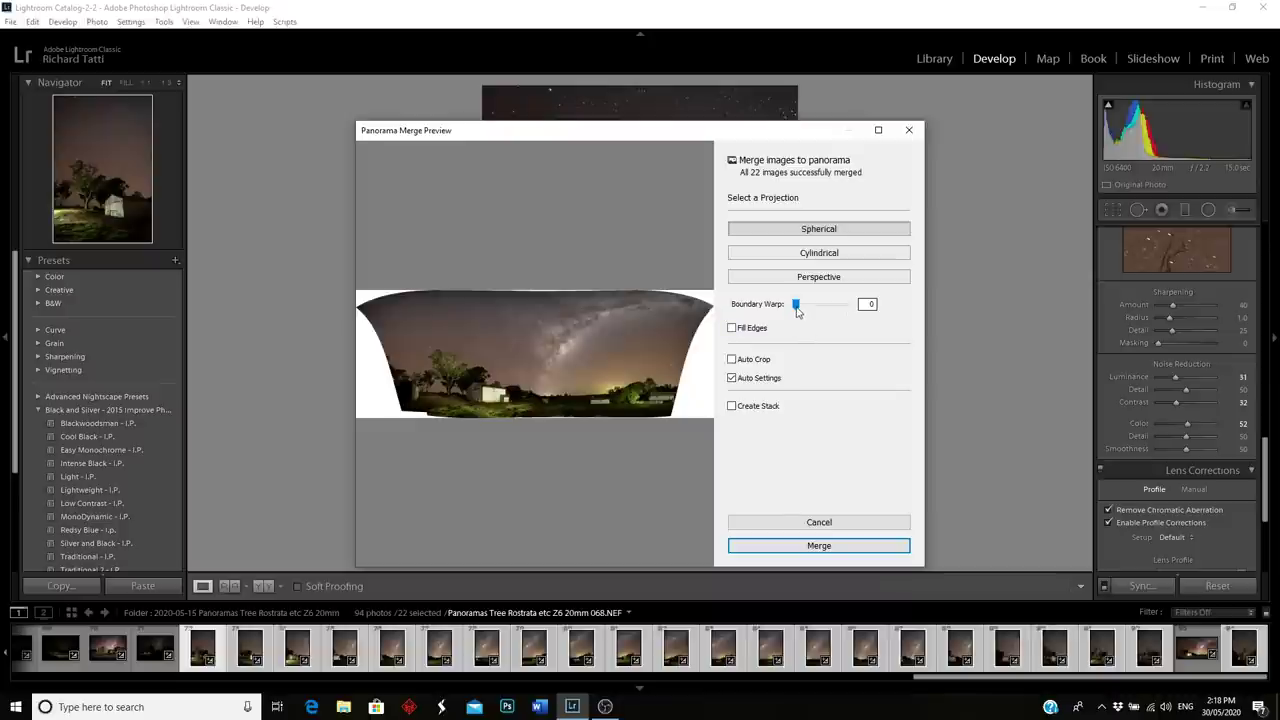
pyautogui.moveTo(808, 309); pyautogui.dragTo(809, 309)
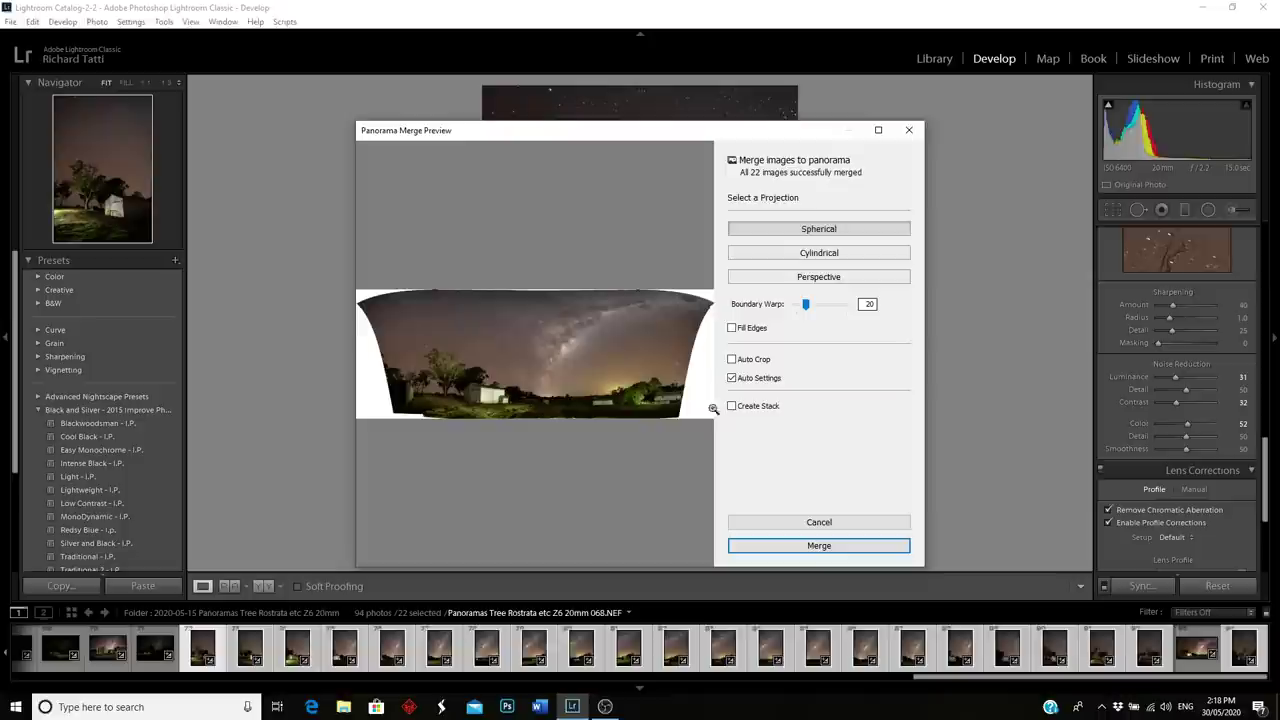
# Step: Set Boundary Warp to 0 and merge the 22 frames into a Spherical panorama with Auto Settings enabled
pyautogui.moveTo(808, 313); pyautogui.dragTo(785, 311)
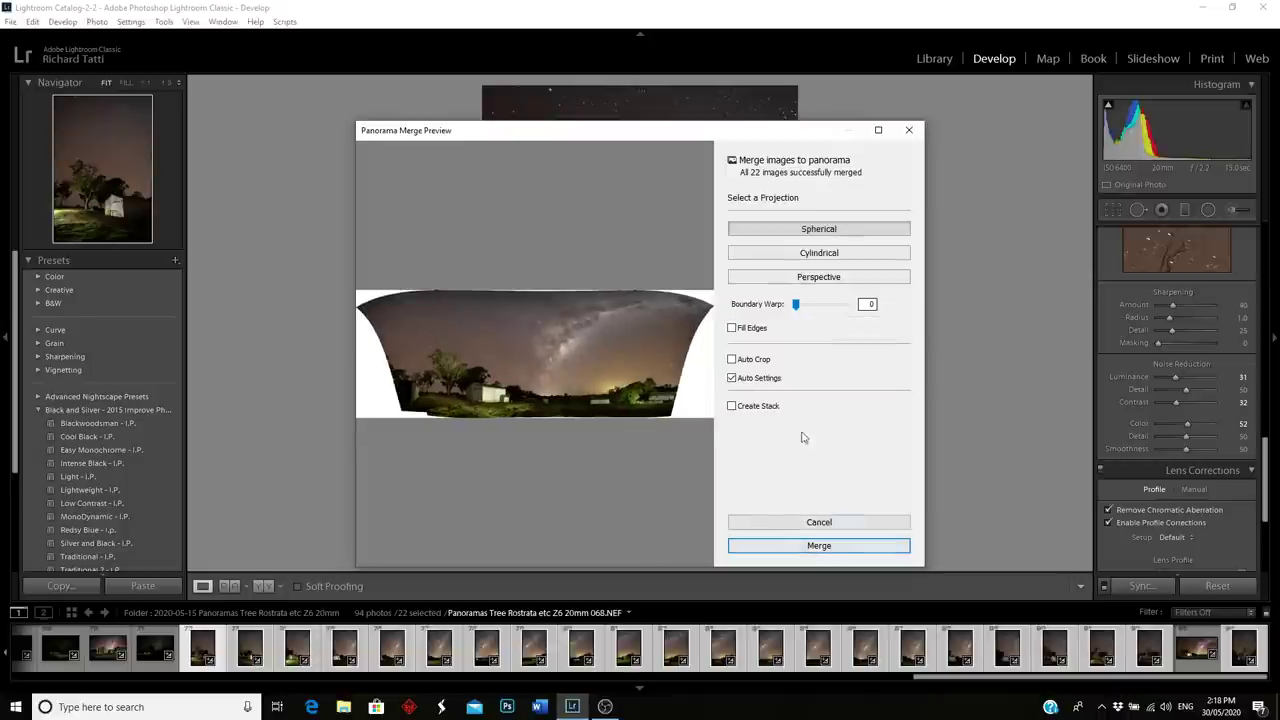
pyautogui.click(819, 545)
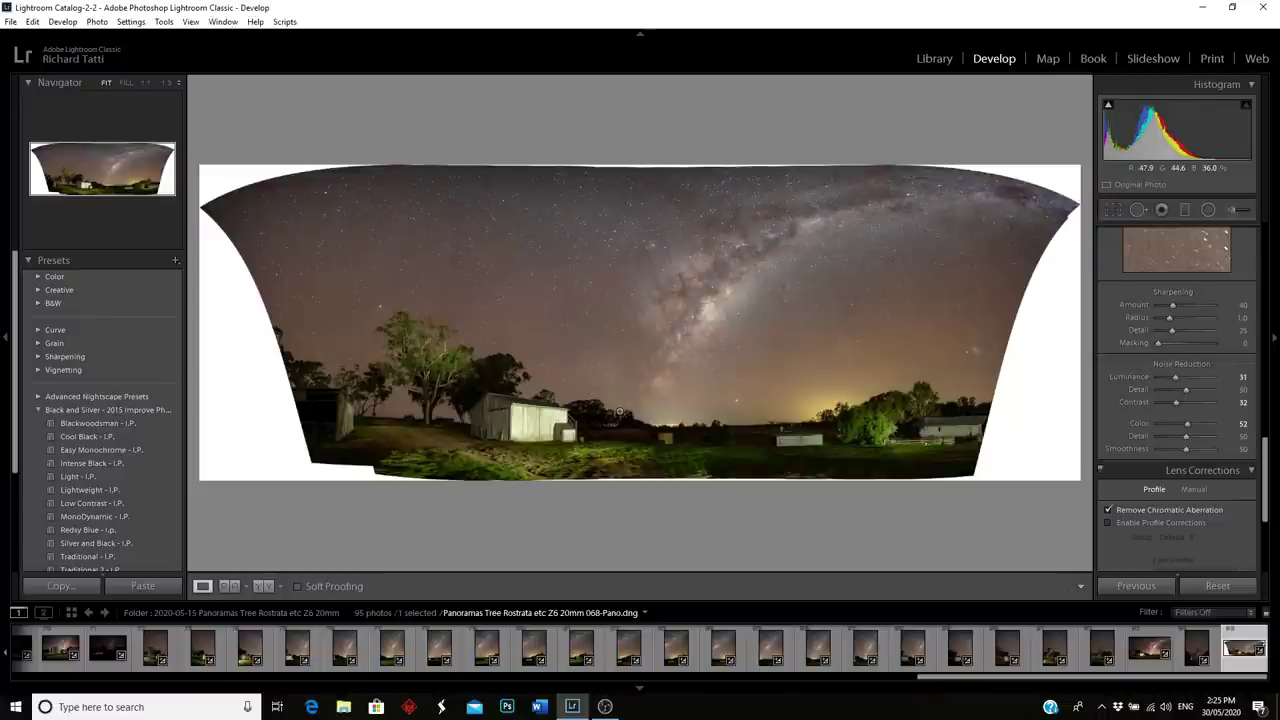
# Step: Crop the curved side areas and the thin white strip along the upper edge off the merged panorama
pyautogui.click(1112, 210)
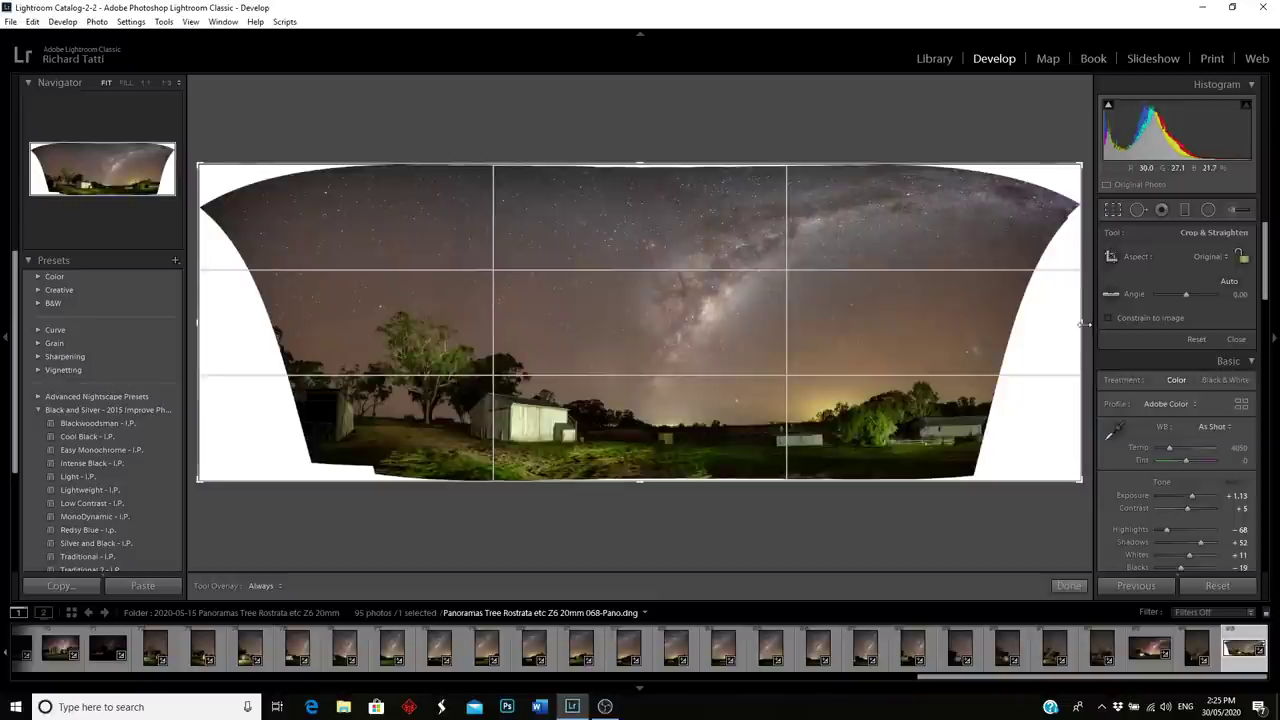
pyautogui.moveTo(1084, 323); pyautogui.dragTo(1022, 323)
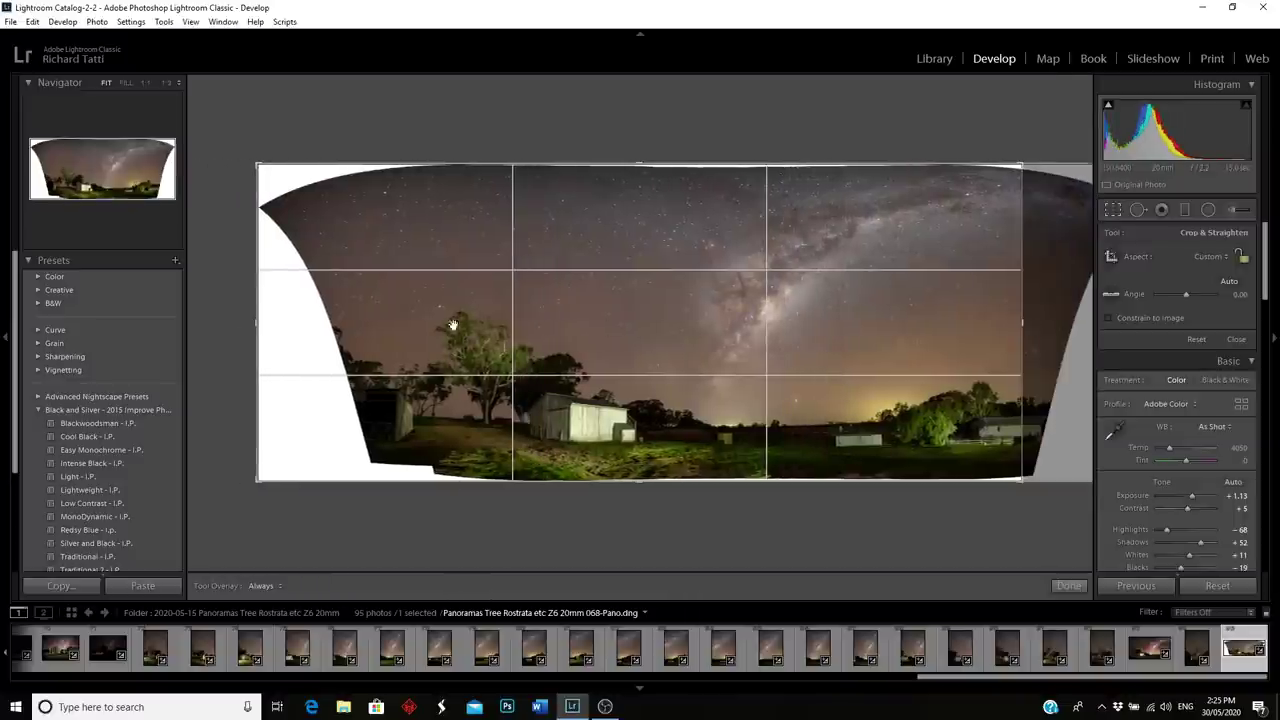
pyautogui.moveTo(257, 323); pyautogui.dragTo(342, 316)
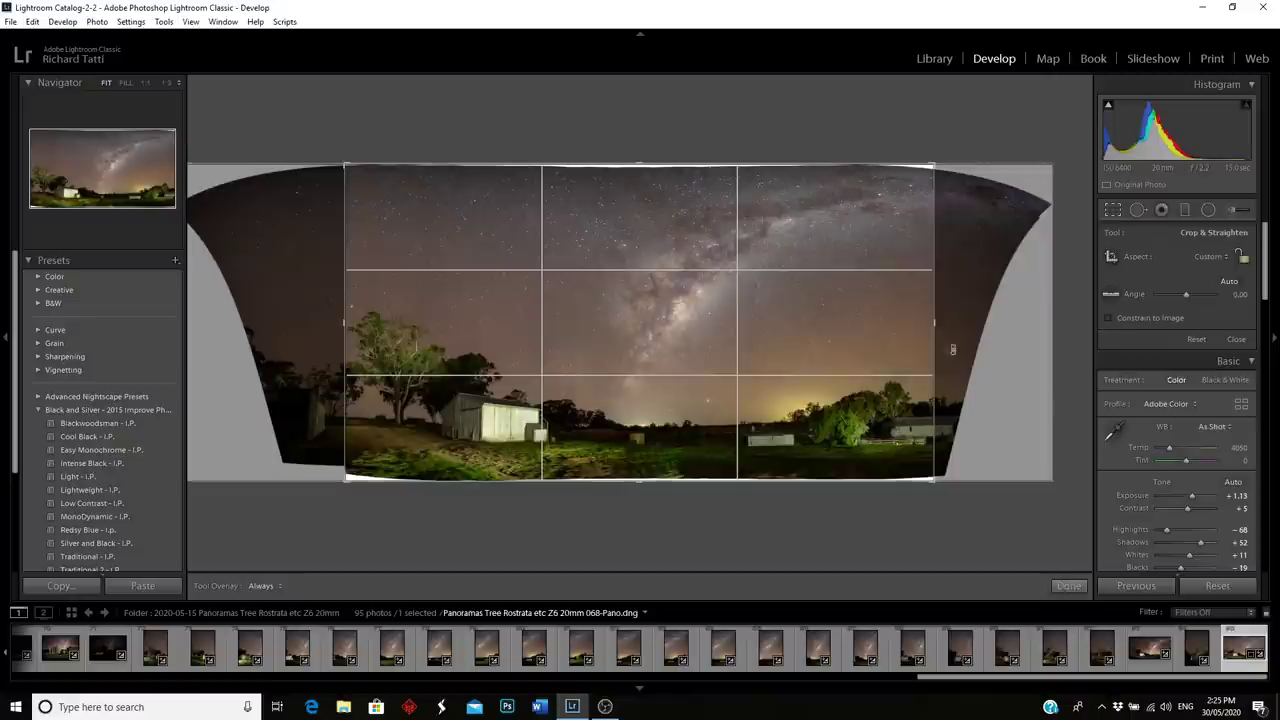
pyautogui.moveTo(932, 323); pyautogui.dragTo(925, 324)
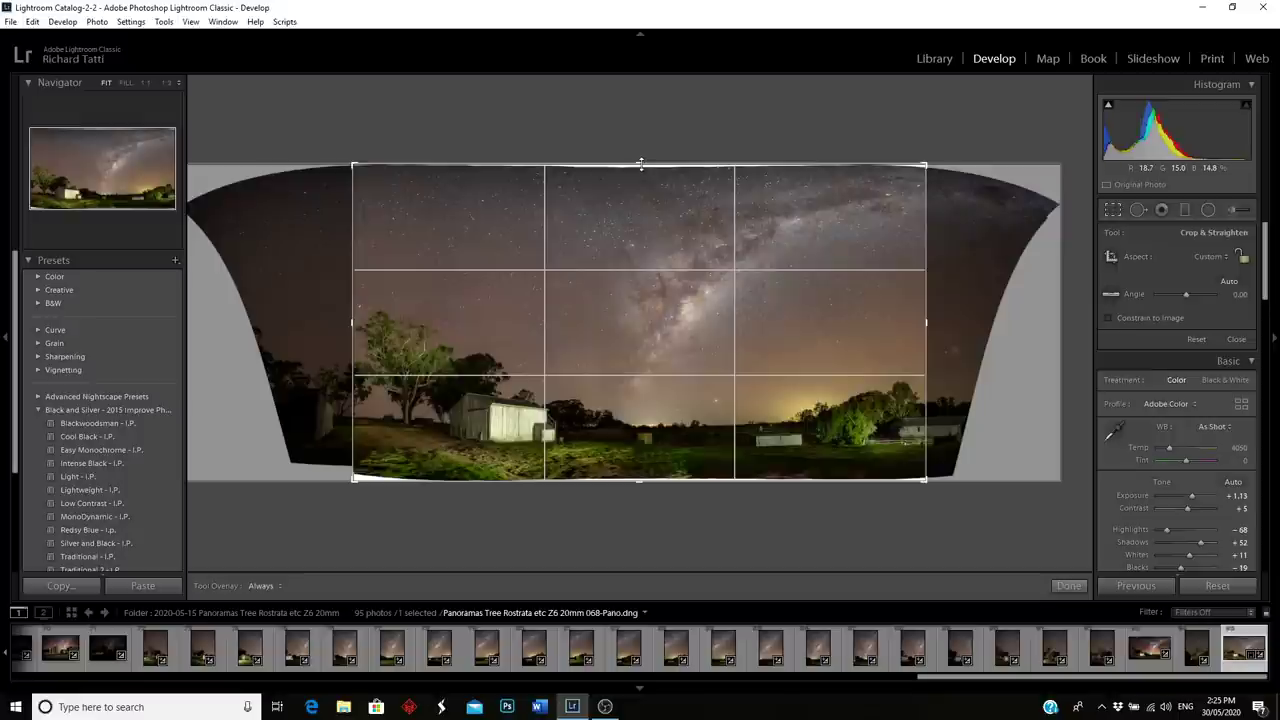
pyautogui.moveTo(641, 163); pyautogui.dragTo(641, 168)
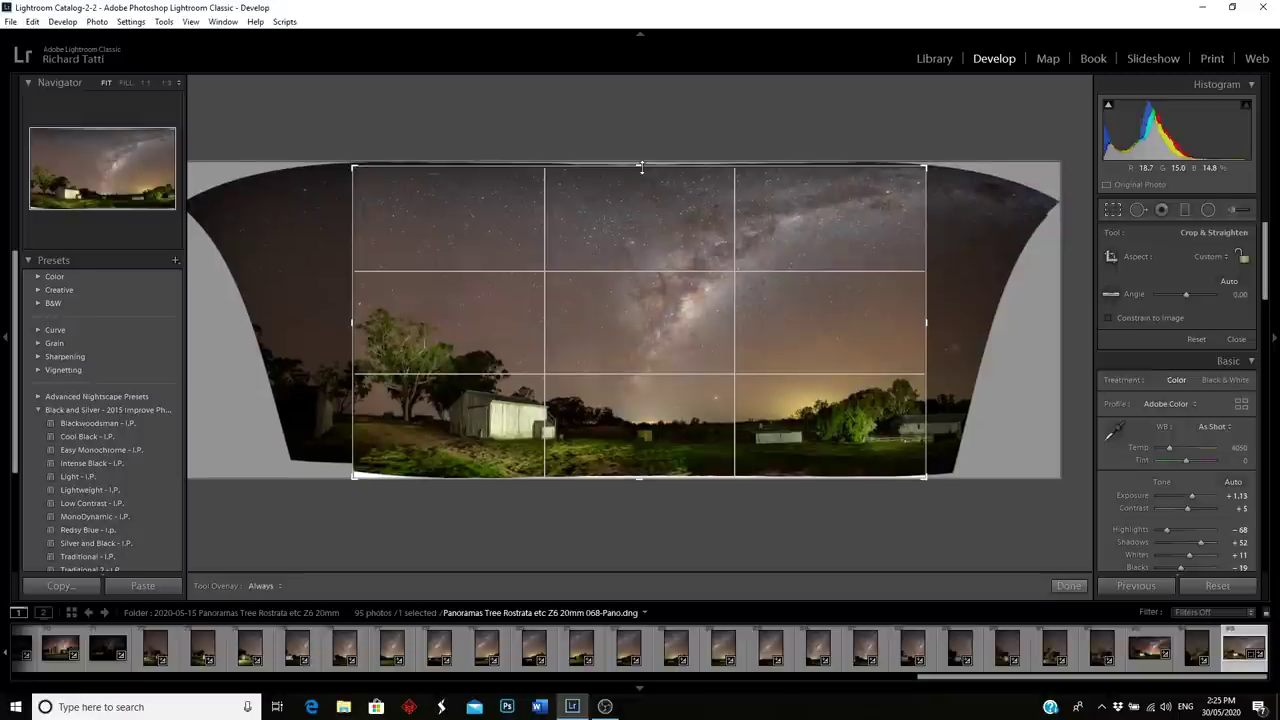
pyautogui.click(1113, 210)
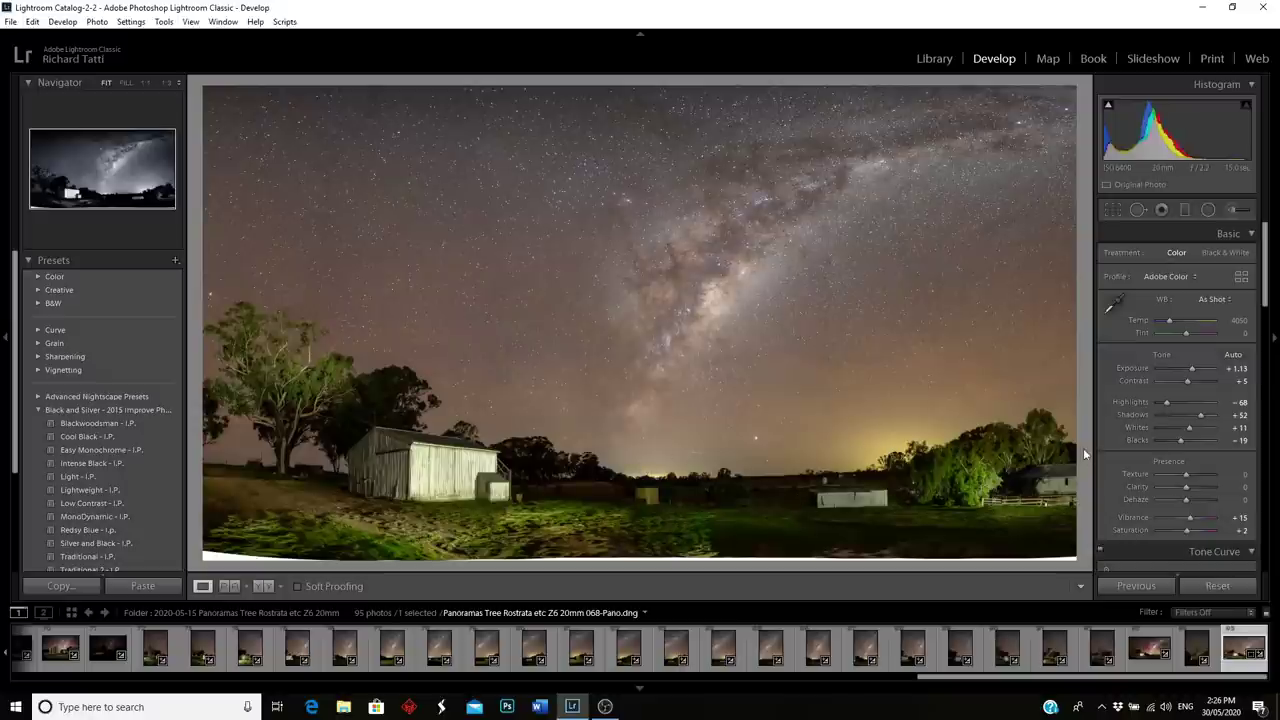
# Step: Open the cropped 068-Pano.dng panorama for editing in Adobe Photoshop 2020
pyautogui.rightClick(1245, 668)
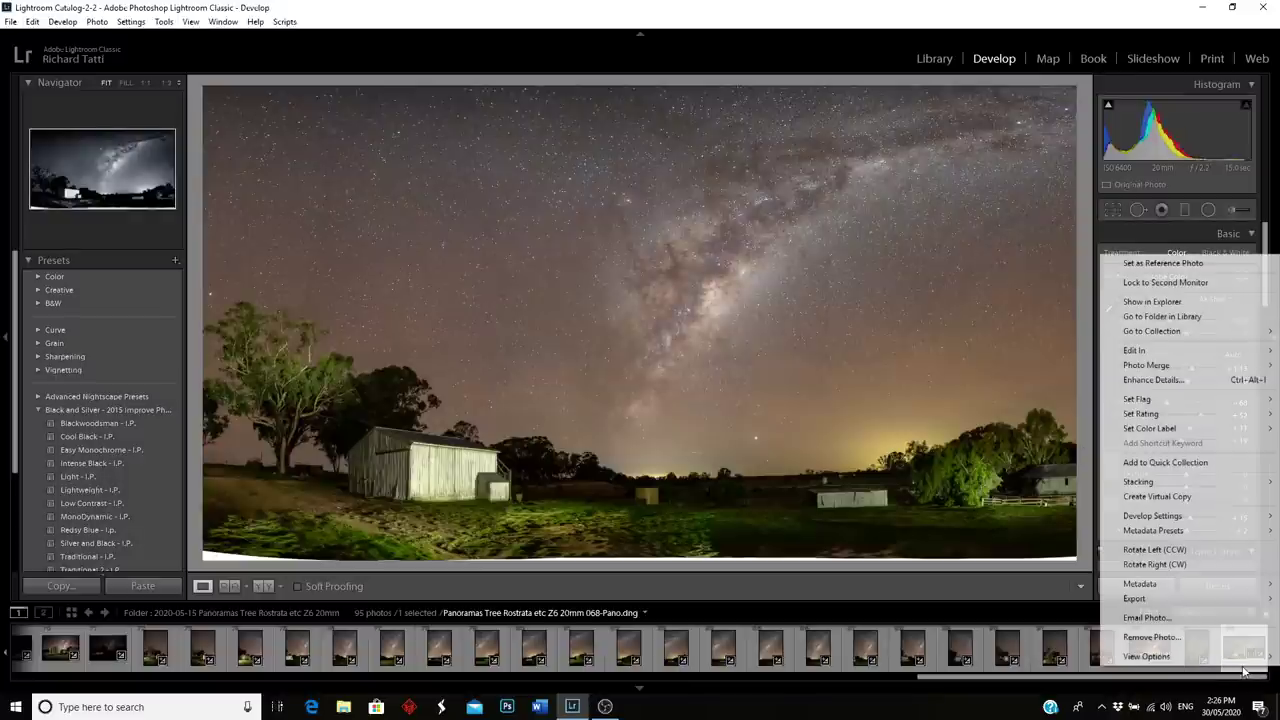
pyautogui.moveTo(1165, 355)
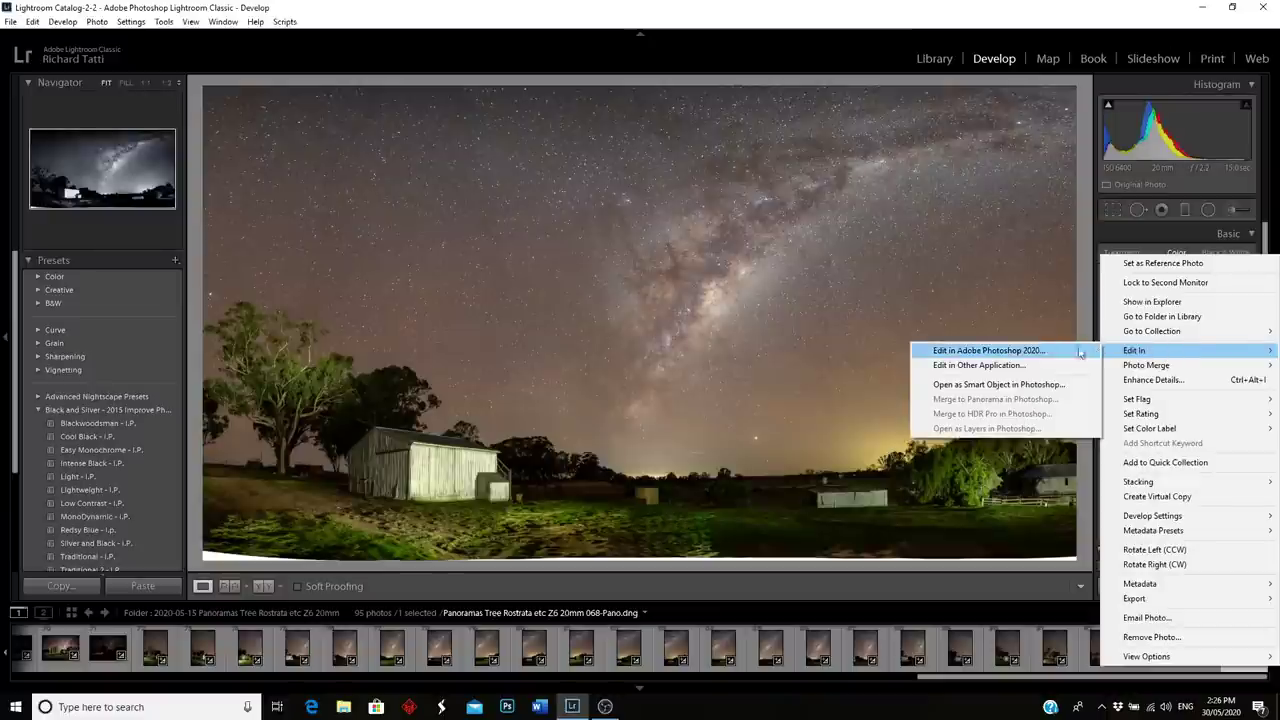
pyautogui.click(1005, 352)
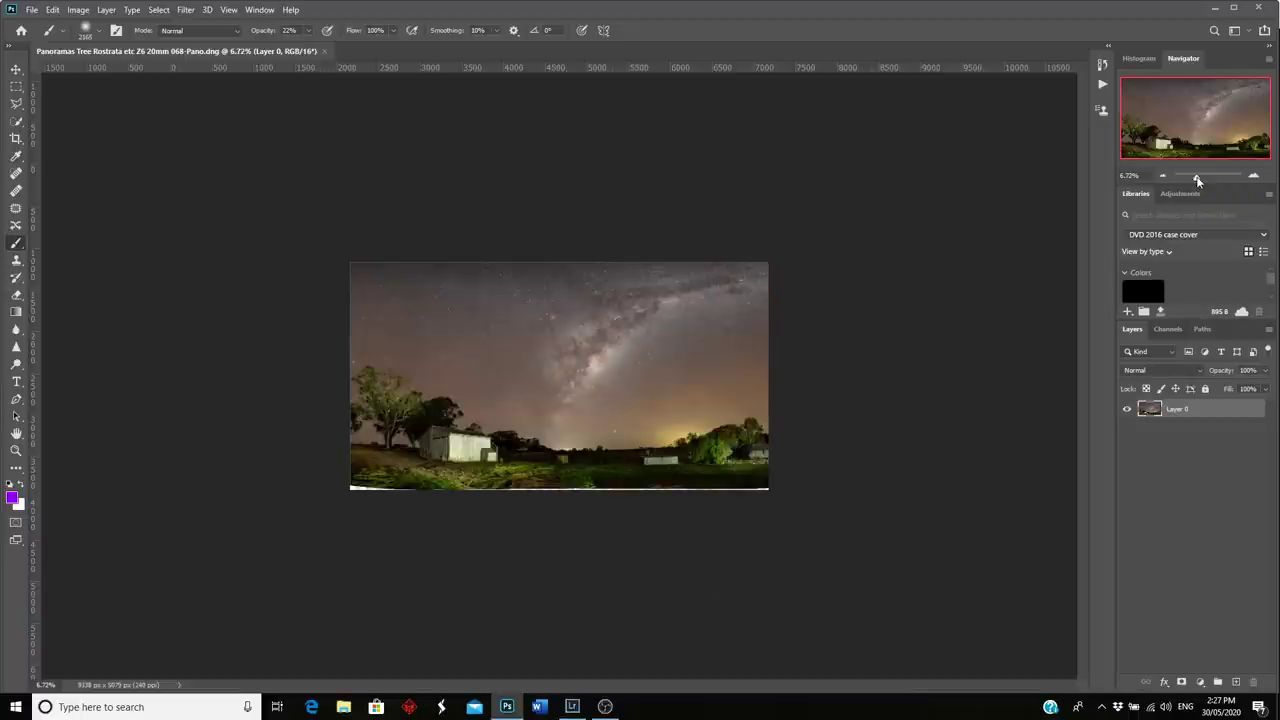
# Step: Set up the Clone Stamp with a soft round 133 px brush for repairing the panorama's lower-left corner
pyautogui.moveTo(1199, 179); pyautogui.dragTo(1208, 180)
pyautogui.moveTo(1194, 122); pyautogui.dragTo(1123, 160)
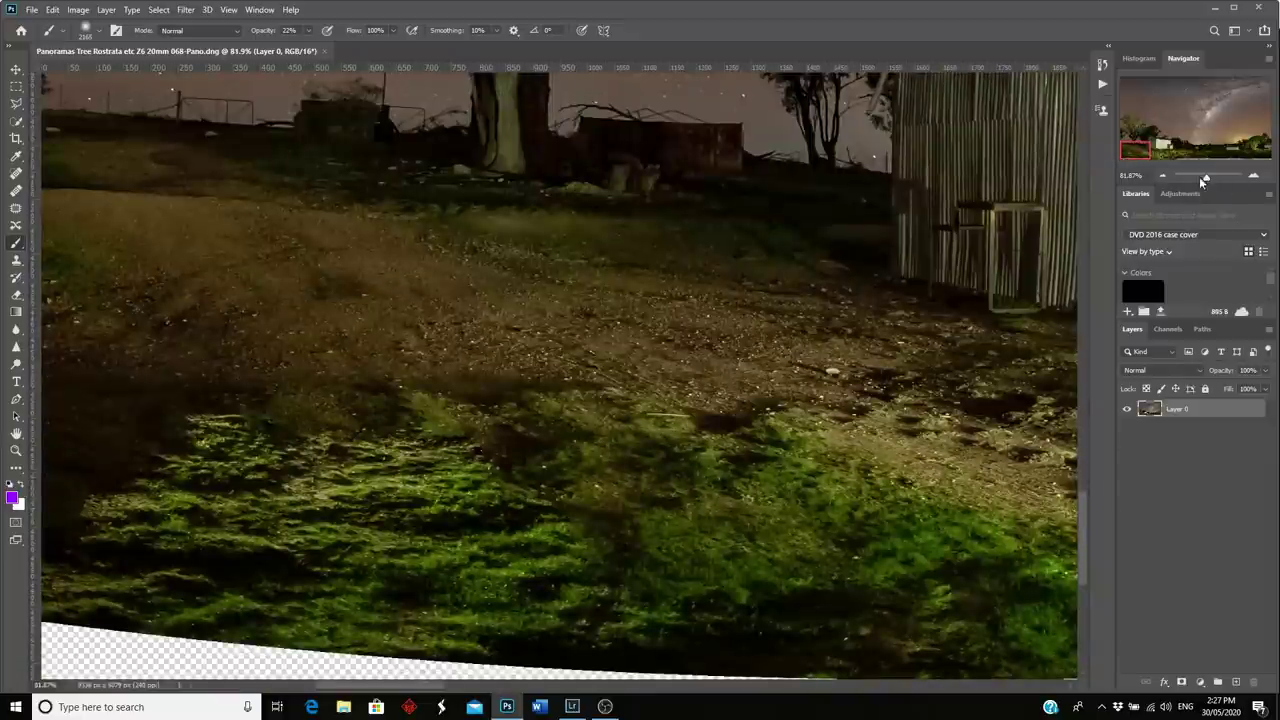
pyautogui.moveTo(1208, 180); pyautogui.dragTo(1204, 179)
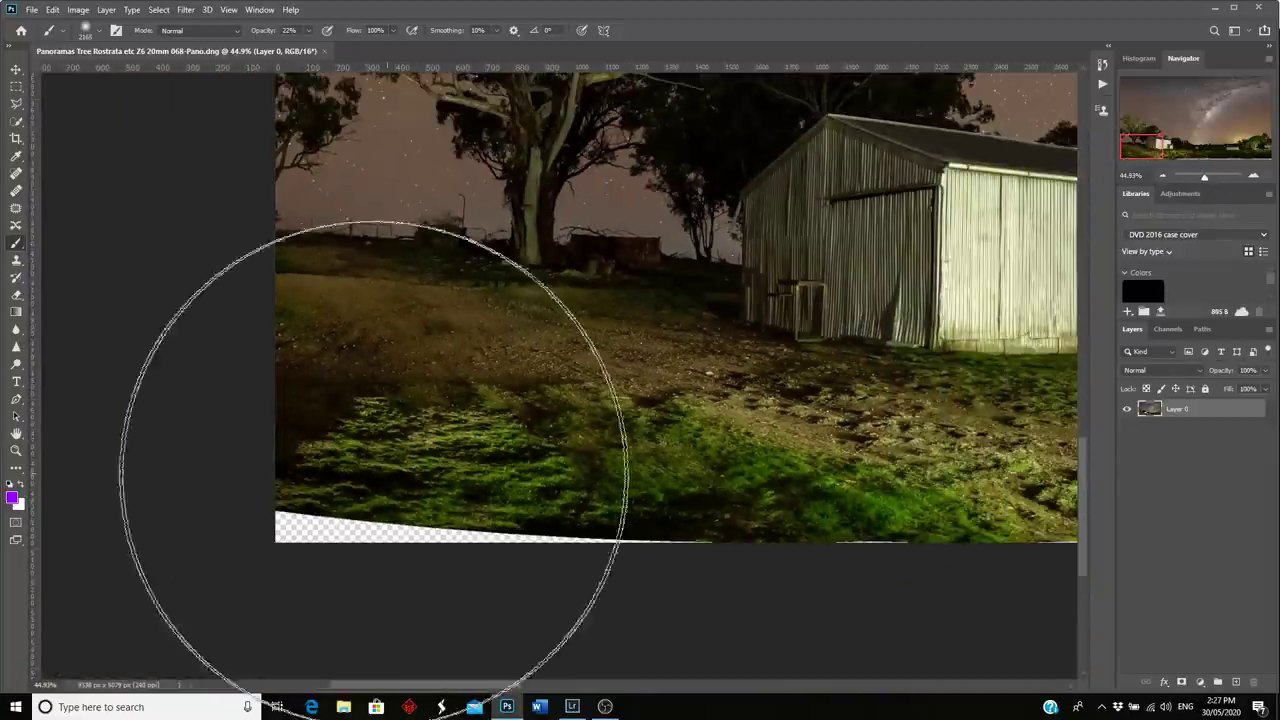
pyautogui.click(17, 261)
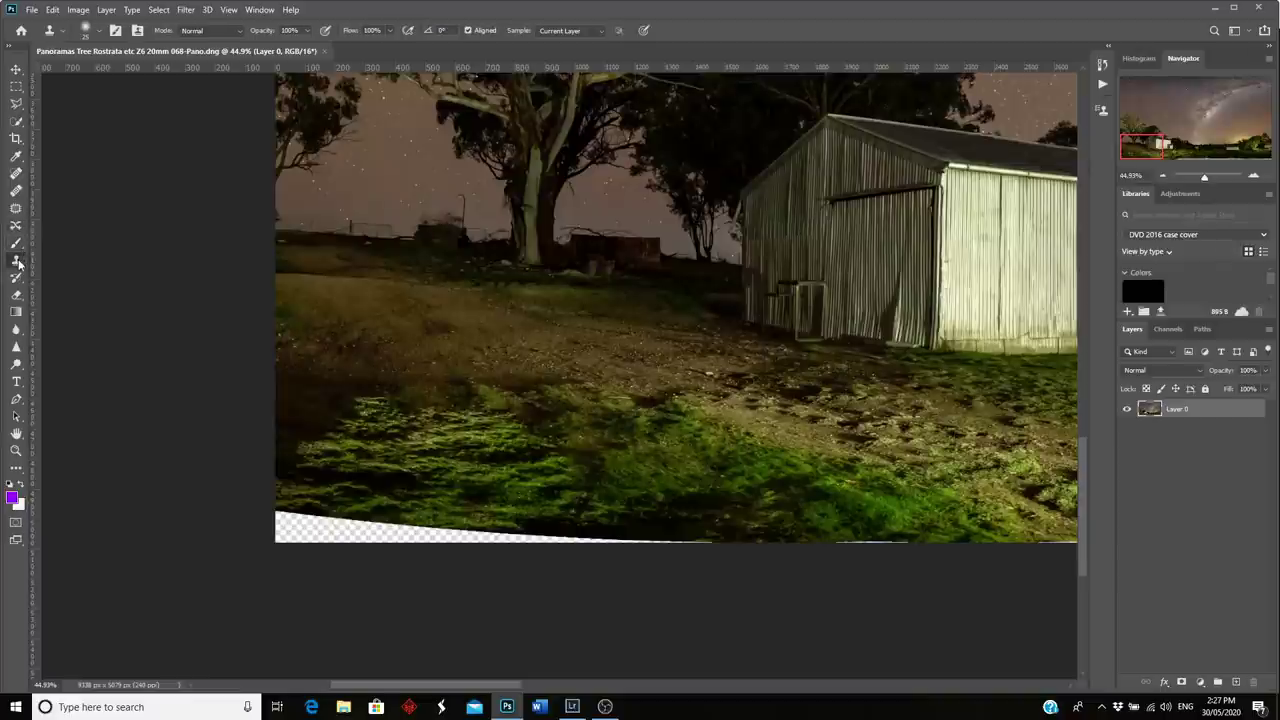
pyautogui.click(100, 37)
pyautogui.moveTo(89, 76); pyautogui.dragTo(132, 76)
pyautogui.click(31, 131)
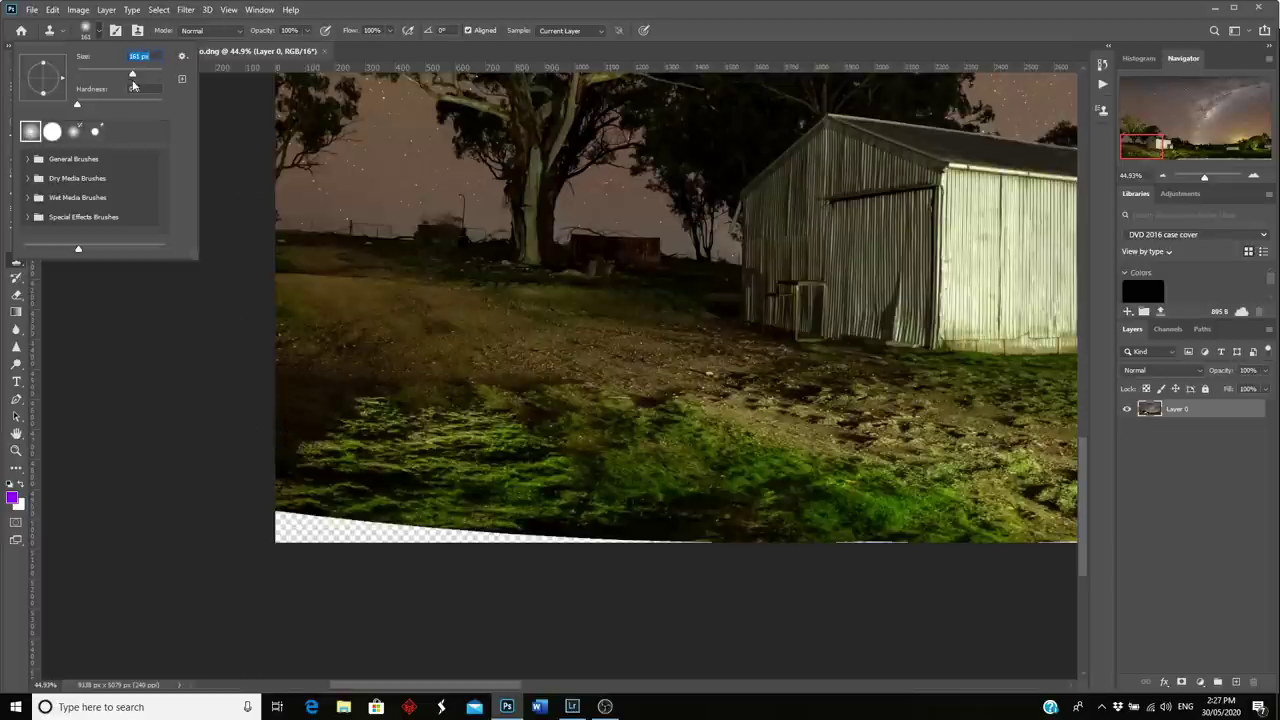
pyautogui.moveTo(133, 77); pyautogui.dragTo(130, 77)
pyautogui.moveTo(131, 77); pyautogui.dragTo(130, 78)
# Step: Clone nearby grass over the transparent wedge in the panorama's lower-left corner and the thin gaps along the edge below the large shed
pyautogui.press('alt')
pyautogui.keyDown('alt'); pyautogui.click(705, 515); pyautogui.keyUp('alt')
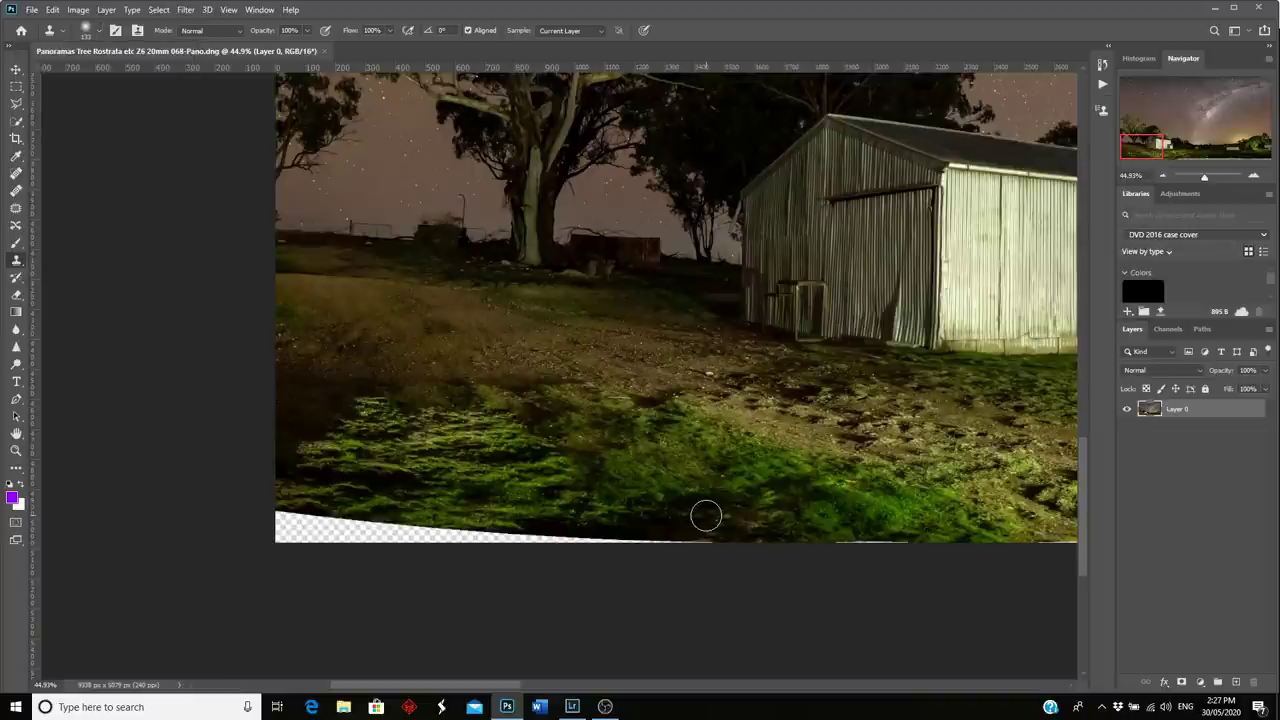
pyautogui.moveTo(699, 537)
pyautogui.mouseDown()
pyautogui.moveTo(609, 537)
pyautogui.moveTo(580, 531)
pyautogui.moveTo(574, 514)
pyautogui.moveTo(517, 538)
pyautogui.moveTo(609, 531)
pyautogui.moveTo(585, 540)
pyautogui.mouseUp()
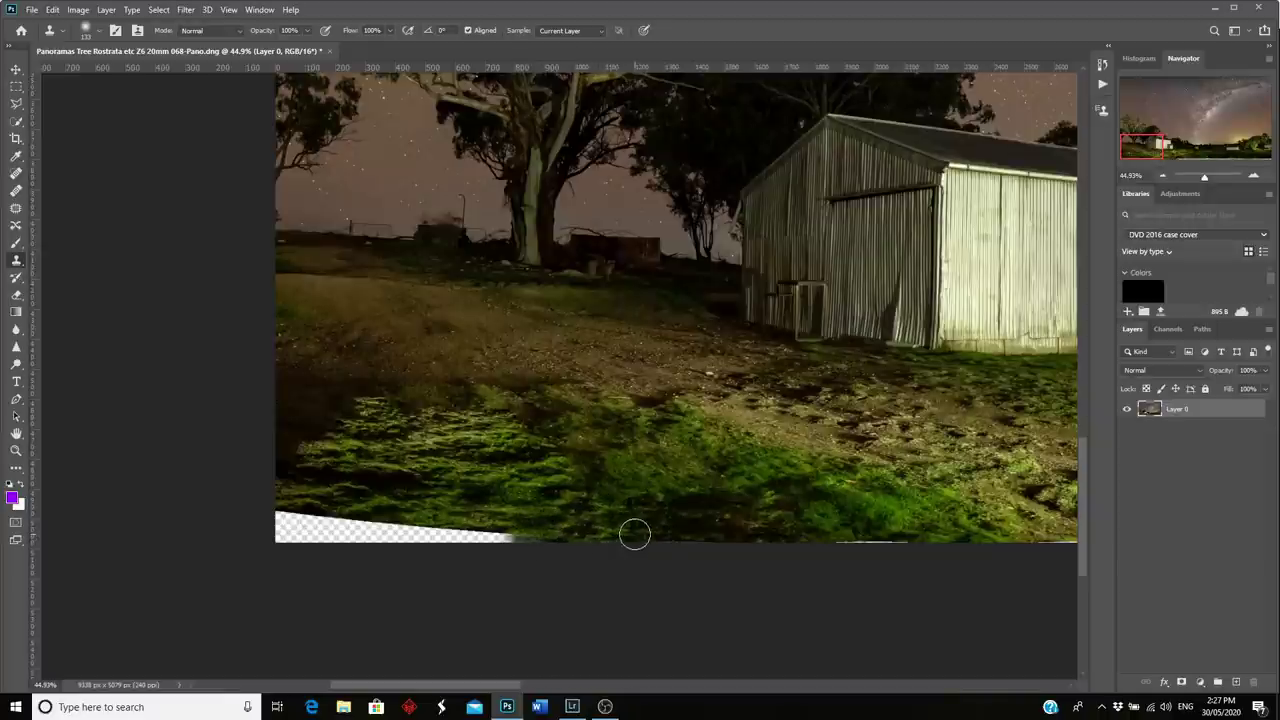
pyautogui.moveTo(834, 534); pyautogui.dragTo(991, 534)
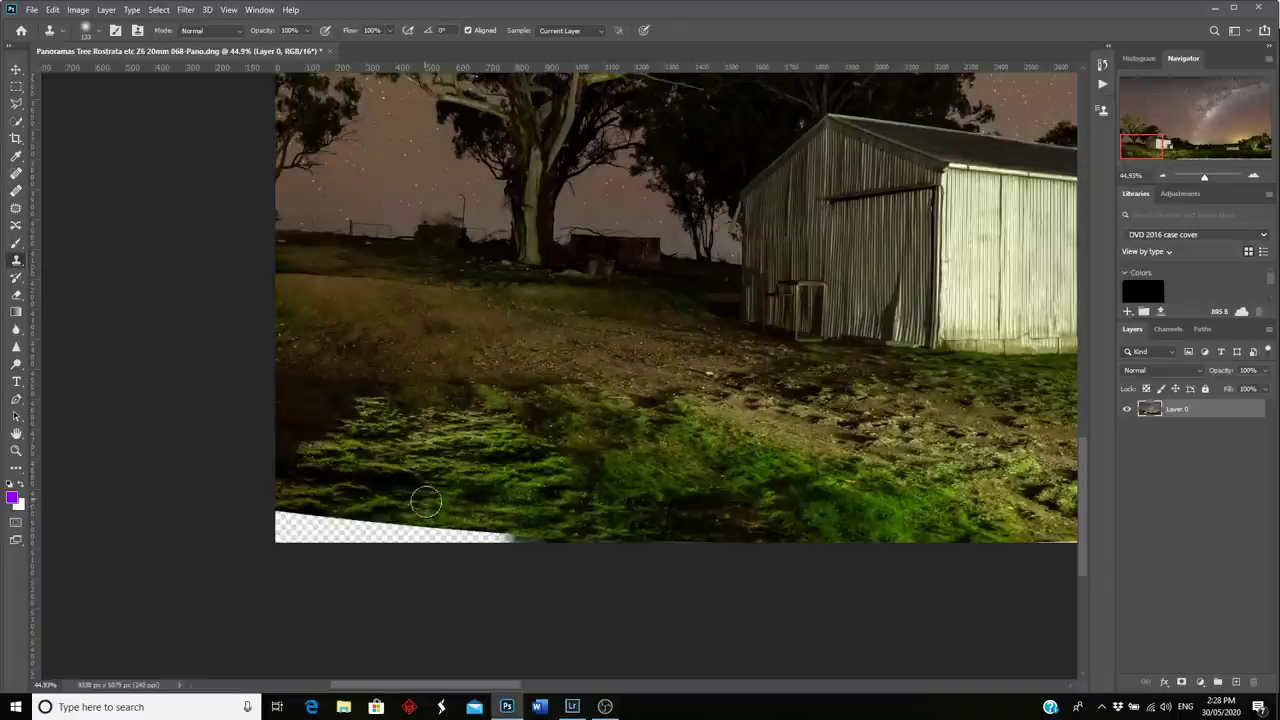
pyautogui.moveTo(443, 537)
pyautogui.mouseDown()
pyautogui.moveTo(524, 533)
pyautogui.moveTo(365, 525)
pyautogui.moveTo(475, 534)
pyautogui.moveTo(371, 492)
pyautogui.moveTo(379, 484)
pyautogui.moveTo(304, 476)
pyautogui.moveTo(308, 505)
pyautogui.moveTo(288, 518)
pyautogui.moveTo(301, 524)
pyautogui.moveTo(282, 517)
pyautogui.moveTo(370, 519)
pyautogui.moveTo(356, 524)
pyautogui.moveTo(362, 477)
pyautogui.moveTo(313, 481)
pyautogui.moveTo(292, 522)
pyautogui.mouseUp()
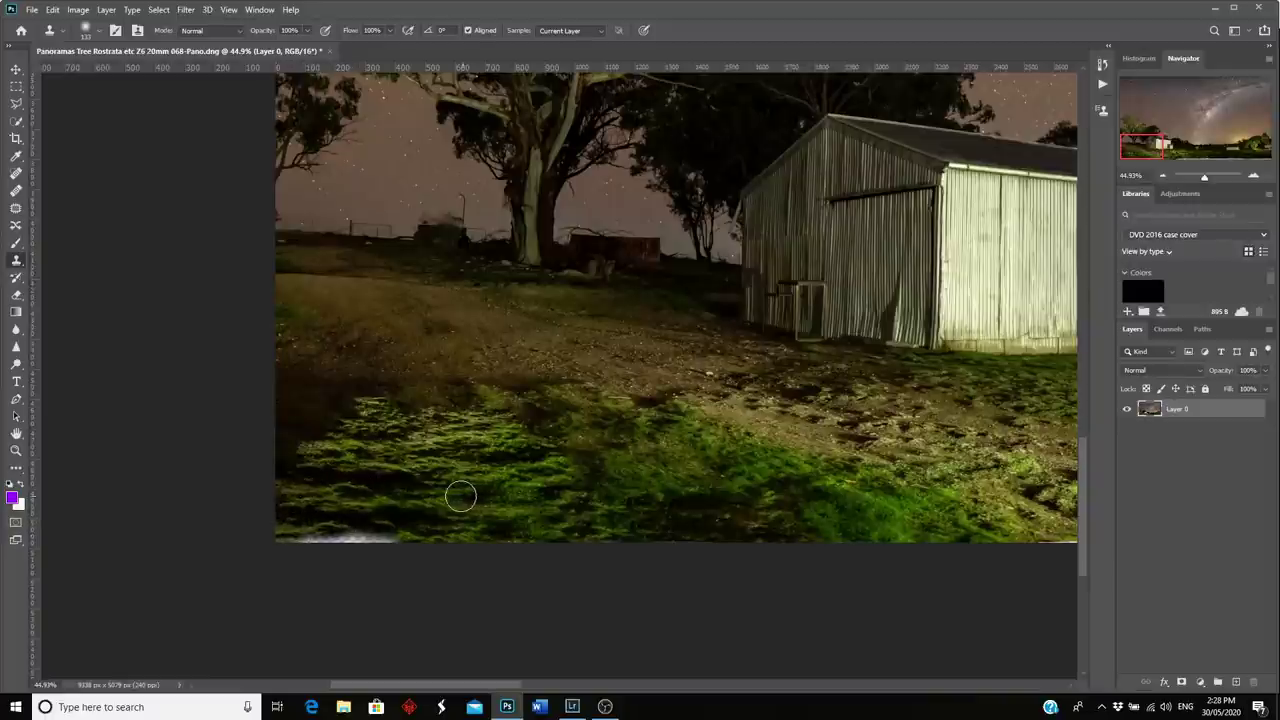
pyautogui.moveTo(380, 532); pyautogui.dragTo(292, 540)
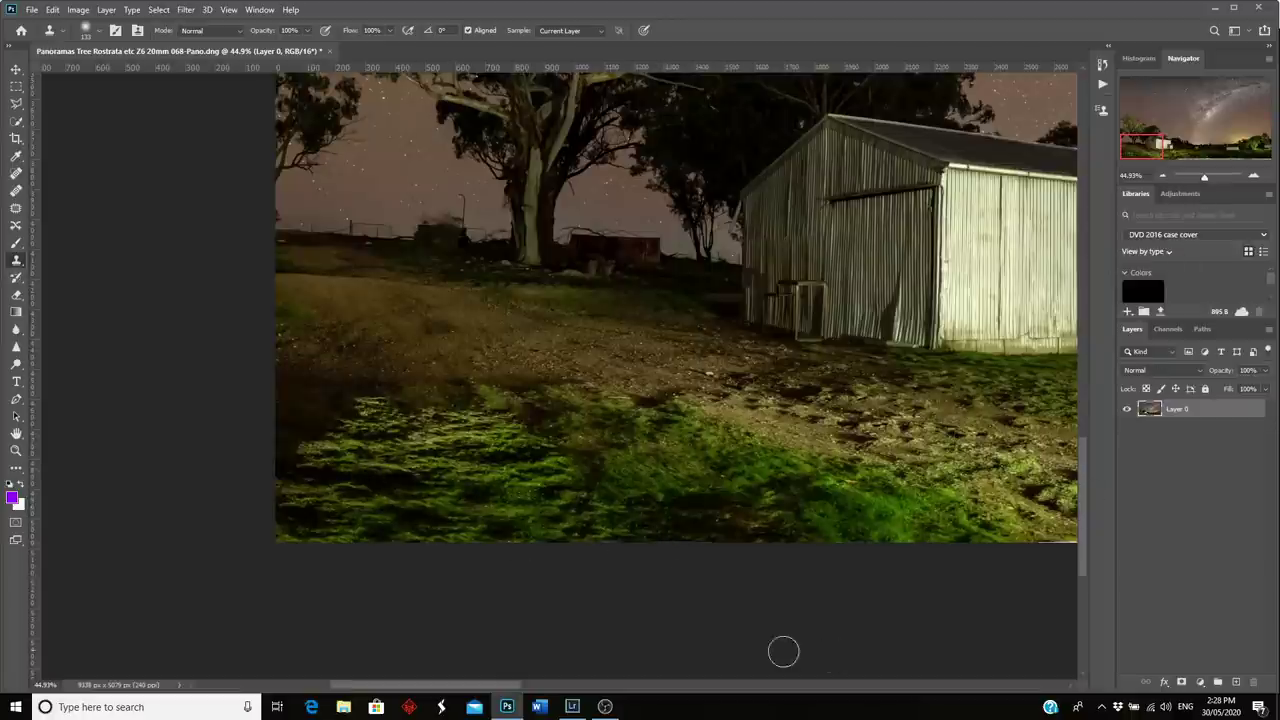
# Step: Clone sampled ground over the transparent strip along the panorama's lower edge, from the large shed to below the water tank
pyautogui.moveTo(492, 688); pyautogui.dragTo(623, 692)
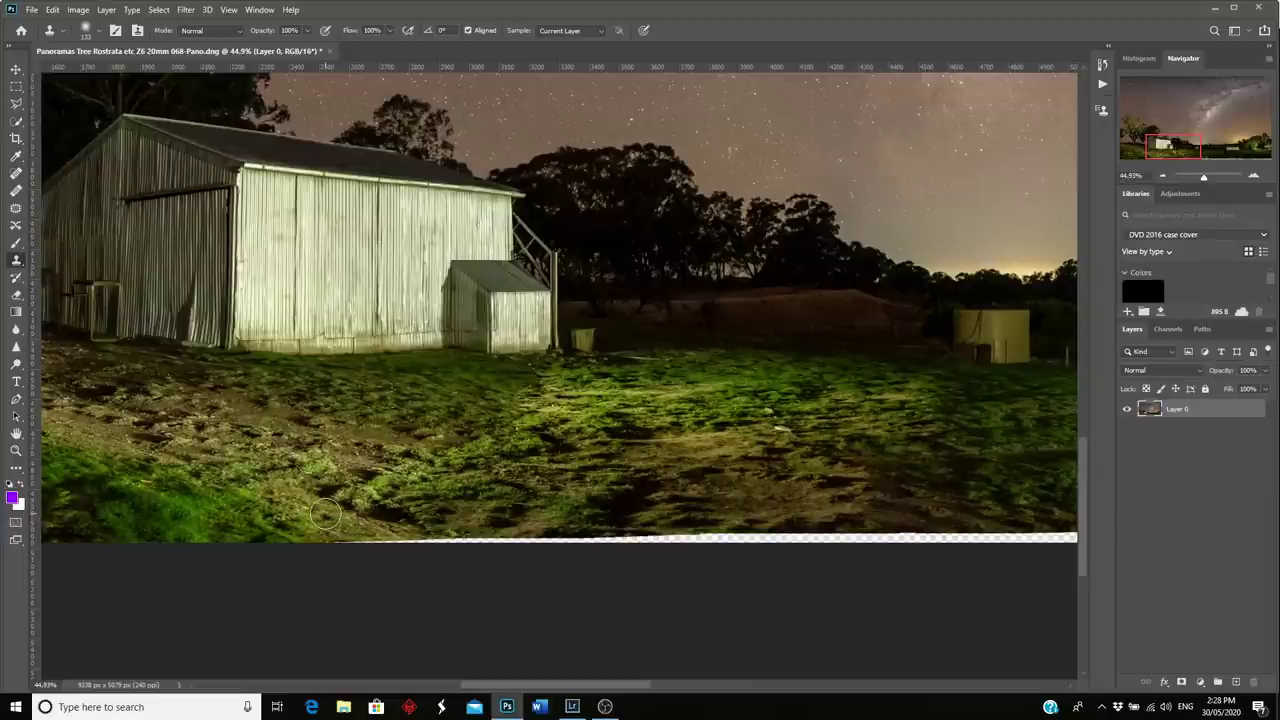
pyautogui.moveTo(312, 530); pyautogui.dragTo(546, 534)
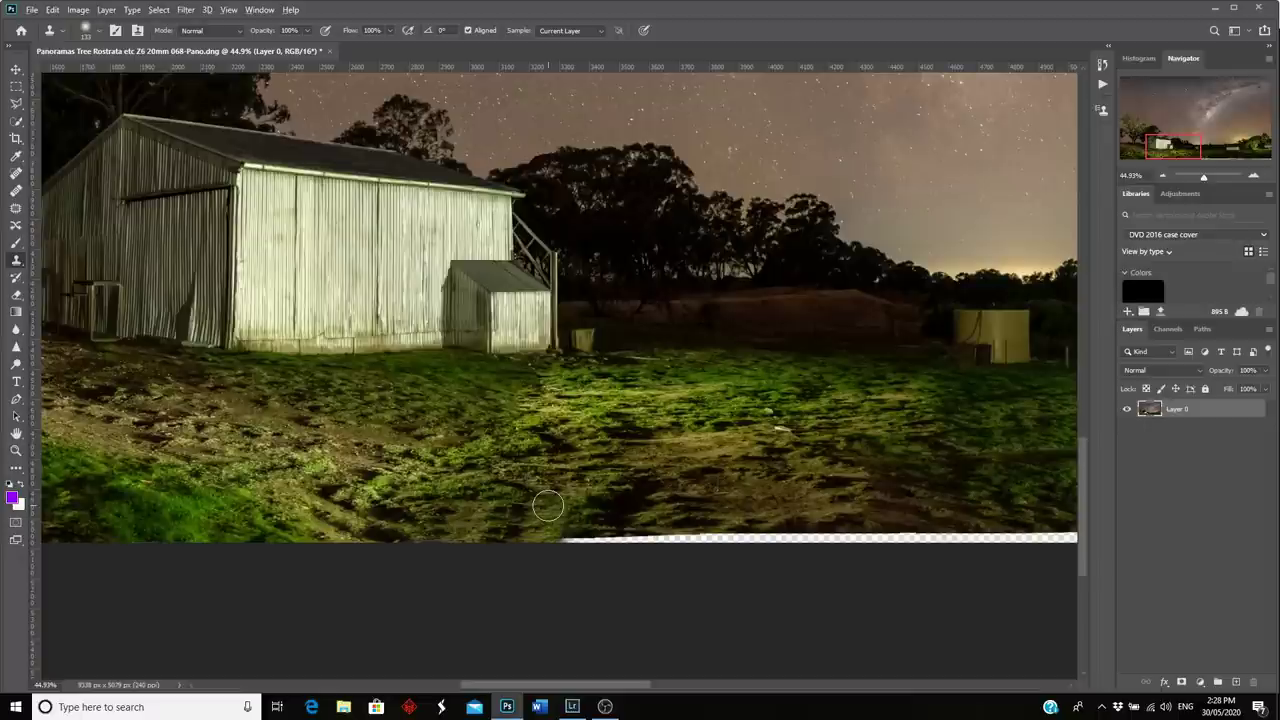
pyautogui.moveTo(495, 532); pyautogui.dragTo(458, 535)
pyautogui.keyDown('alt'); pyautogui.click(548, 505); pyautogui.keyUp('alt')
pyautogui.moveTo(417, 534); pyautogui.dragTo(456, 538)
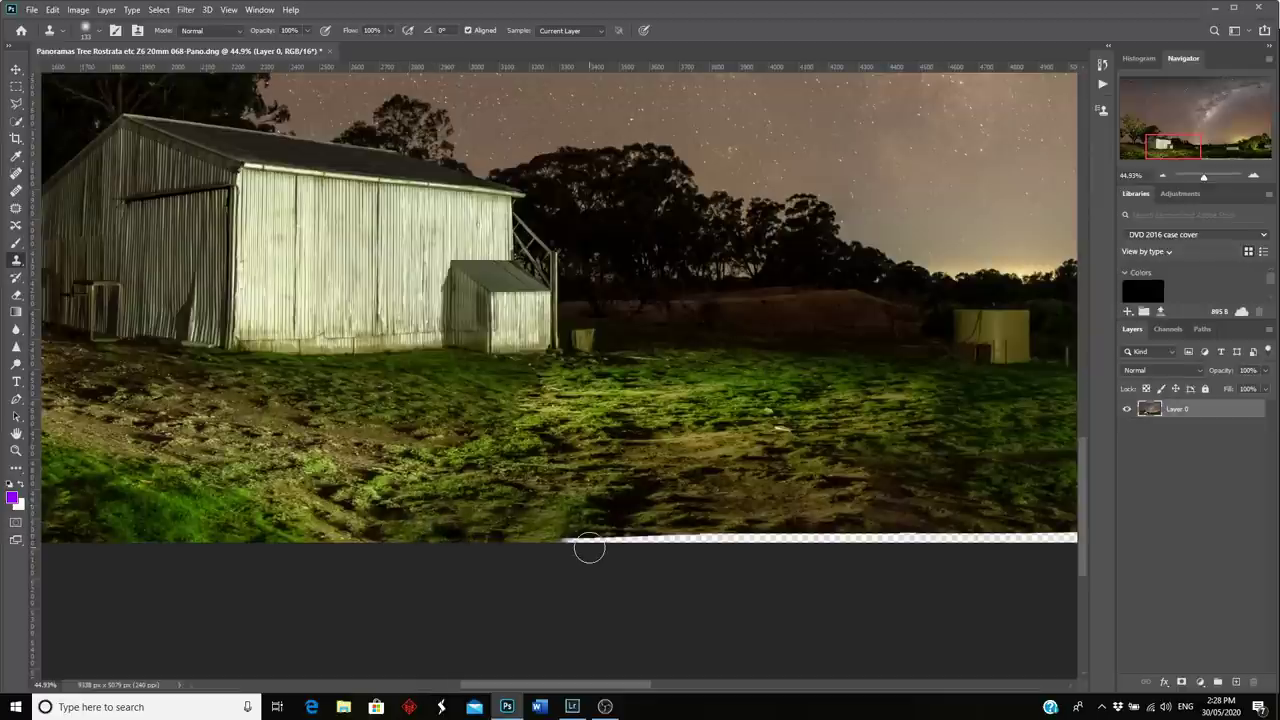
pyautogui.keyDown('alt'); pyautogui.click(549, 500); pyautogui.keyUp('alt')
pyautogui.moveTo(543, 529)
pyautogui.mouseDown()
pyautogui.moveTo(600, 537)
pyautogui.moveTo(696, 504)
pyautogui.moveTo(672, 531)
pyautogui.moveTo(585, 534)
pyautogui.moveTo(760, 534)
pyautogui.moveTo(674, 531)
pyautogui.mouseUp()
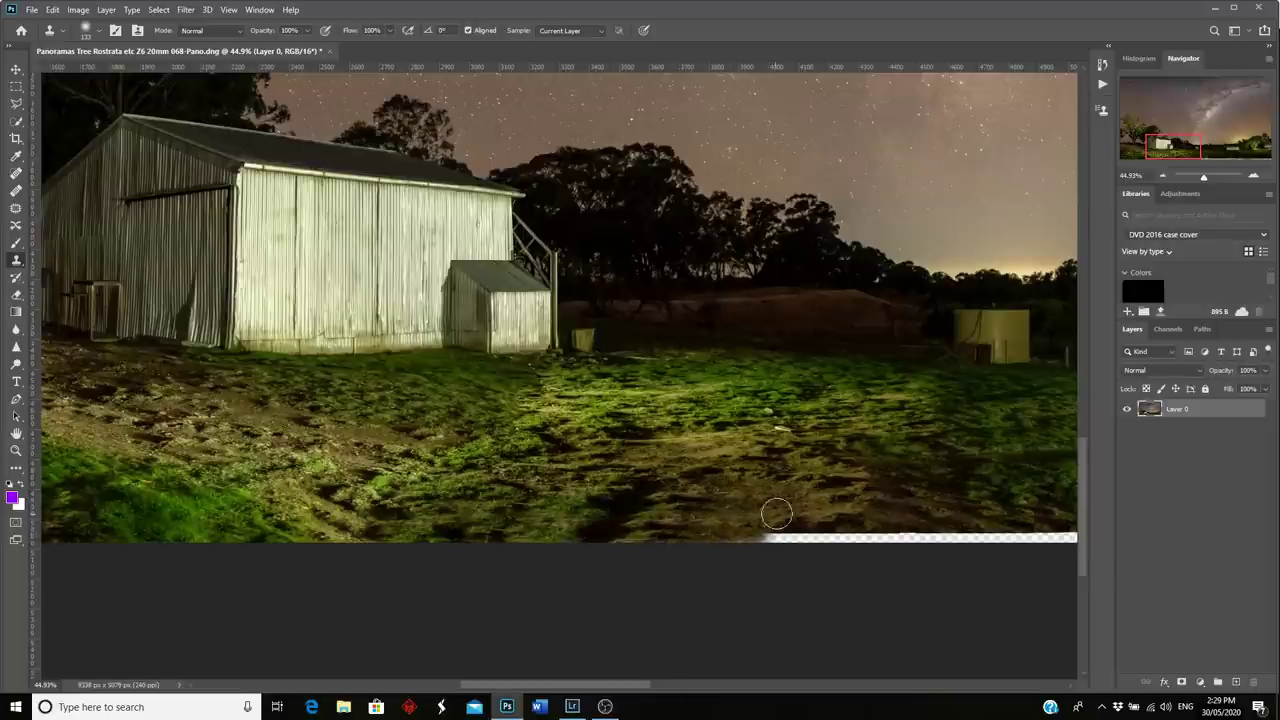
pyautogui.moveTo(783, 531); pyautogui.dragTo(966, 538)
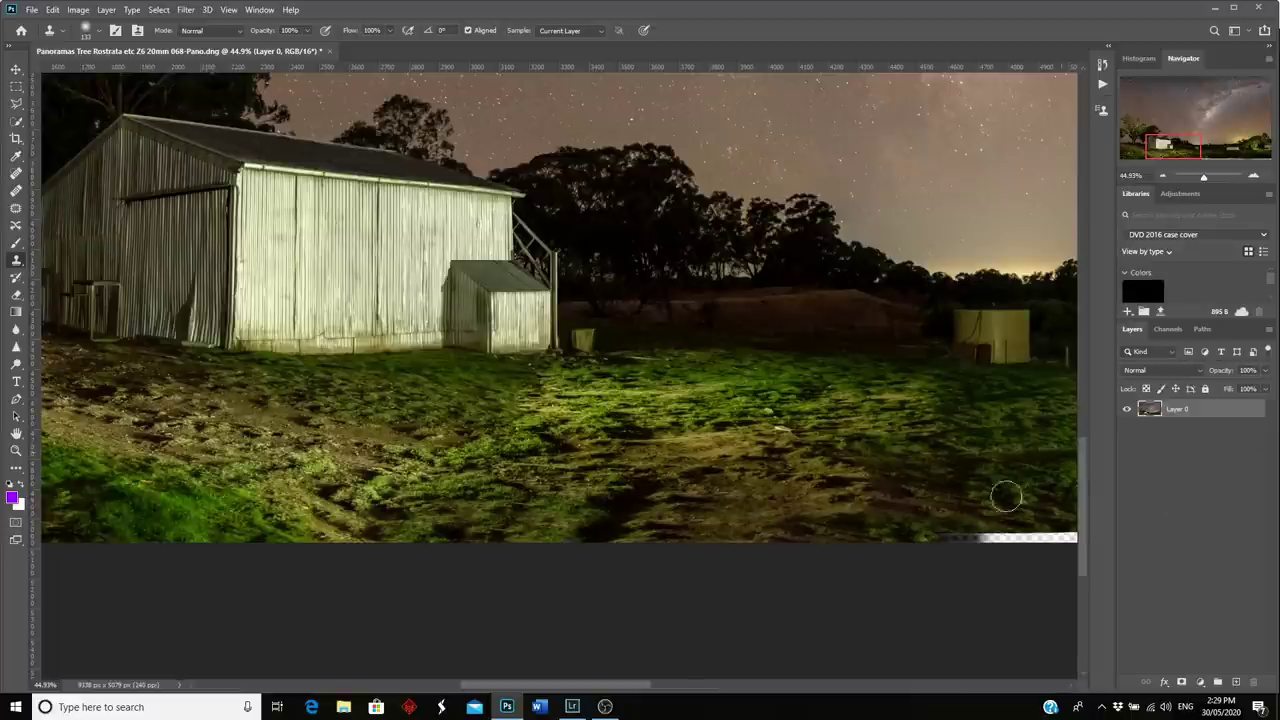
# Step: Clone grass and dark soil over the lower-edge gap between the water tank and the low corrugated shed
pyautogui.moveTo(596, 690); pyautogui.dragTo(704, 690)
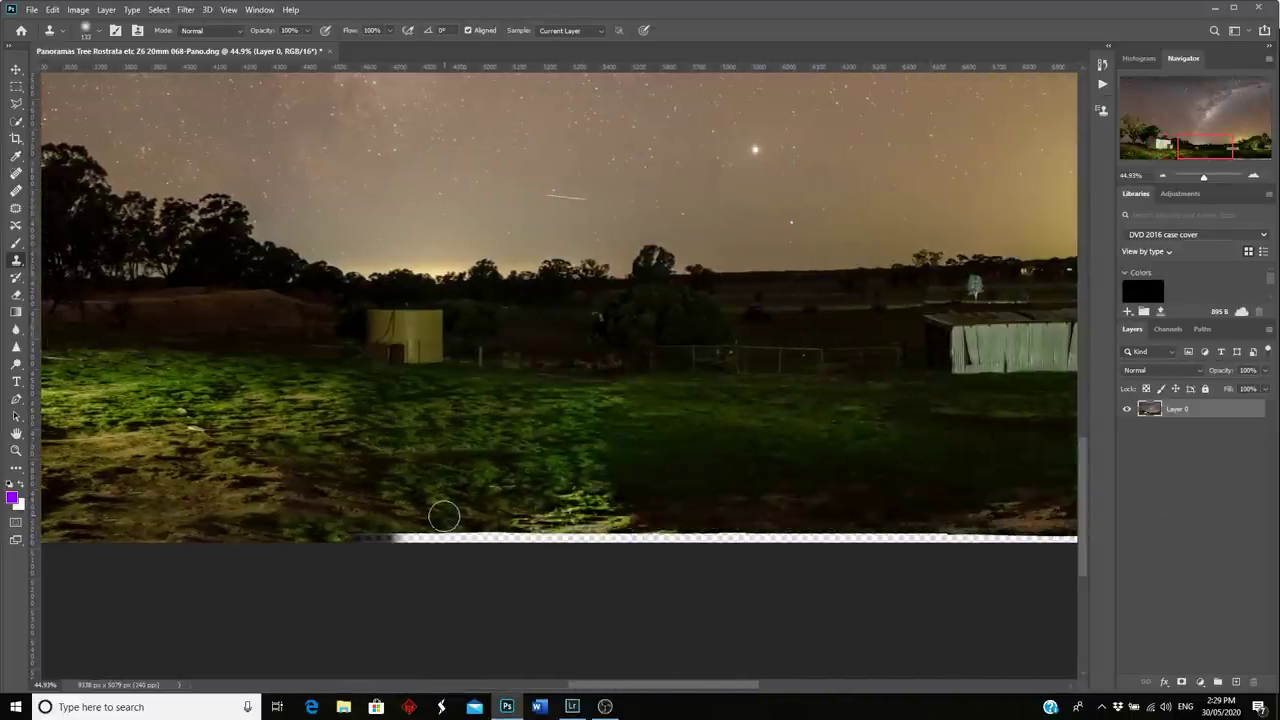
pyautogui.moveTo(432, 524)
pyautogui.mouseDown()
pyautogui.moveTo(363, 538)
pyautogui.moveTo(418, 524)
pyautogui.moveTo(486, 534)
pyautogui.moveTo(430, 528)
pyautogui.moveTo(449, 518)
pyautogui.moveTo(513, 532)
pyautogui.moveTo(458, 530)
pyautogui.mouseUp()
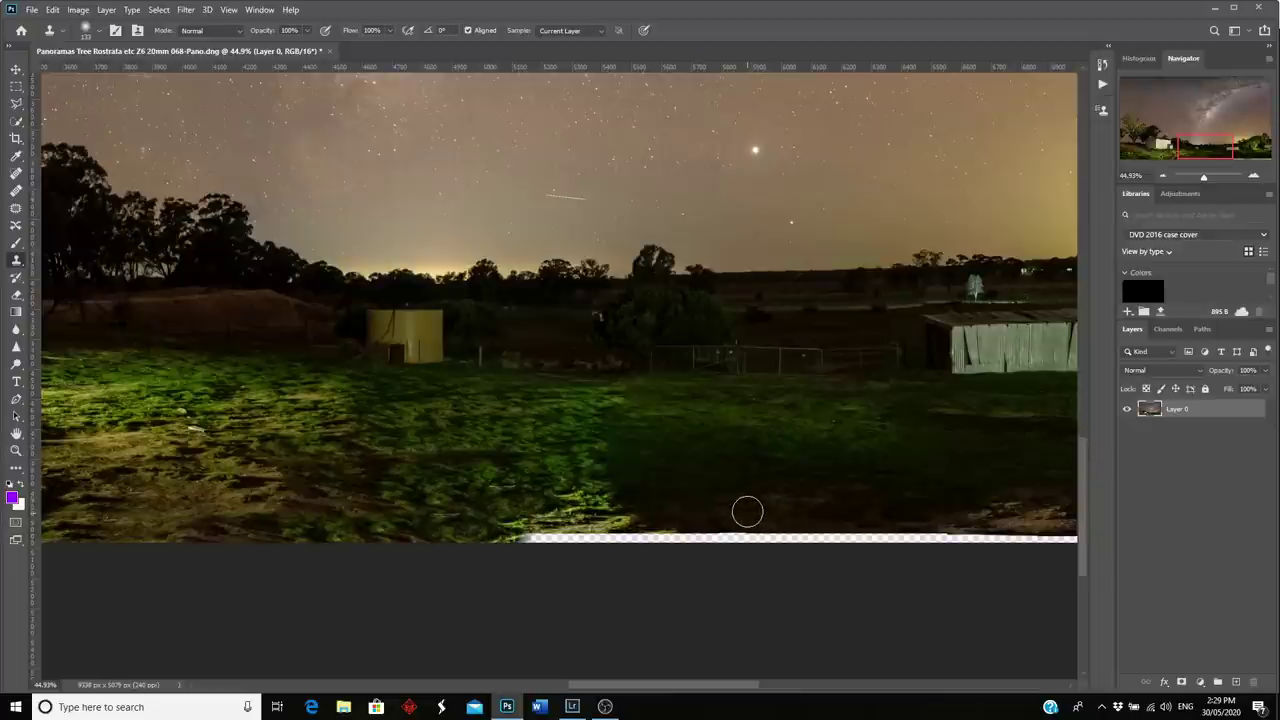
pyautogui.moveTo(655, 537)
pyautogui.mouseDown()
pyautogui.moveTo(611, 542)
pyautogui.moveTo(762, 526)
pyautogui.moveTo(886, 537)
pyautogui.moveTo(742, 535)
pyautogui.moveTo(899, 540)
pyautogui.mouseUp()
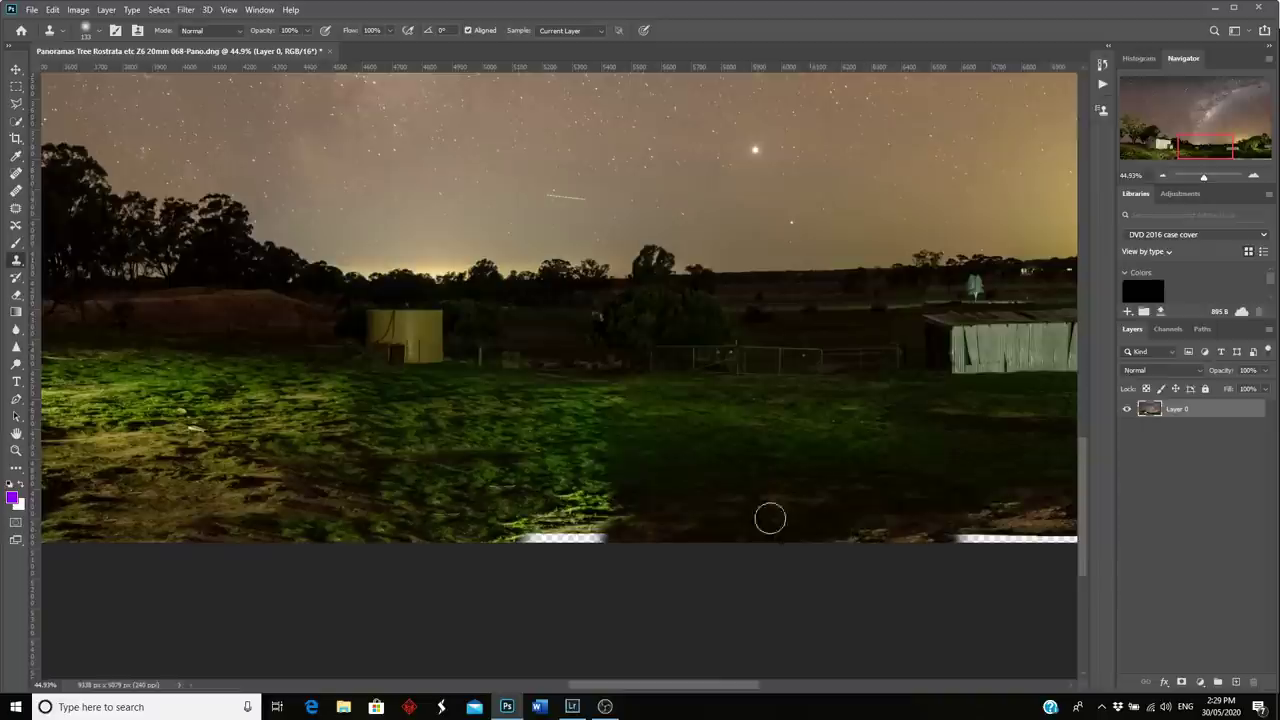
pyautogui.moveTo(520, 536)
pyautogui.mouseDown()
pyautogui.moveTo(567, 535)
pyautogui.moveTo(510, 536)
pyautogui.moveTo(614, 531)
pyautogui.mouseUp()
pyautogui.keyDown('alt'); pyautogui.click(526, 503); pyautogui.keyUp('alt')
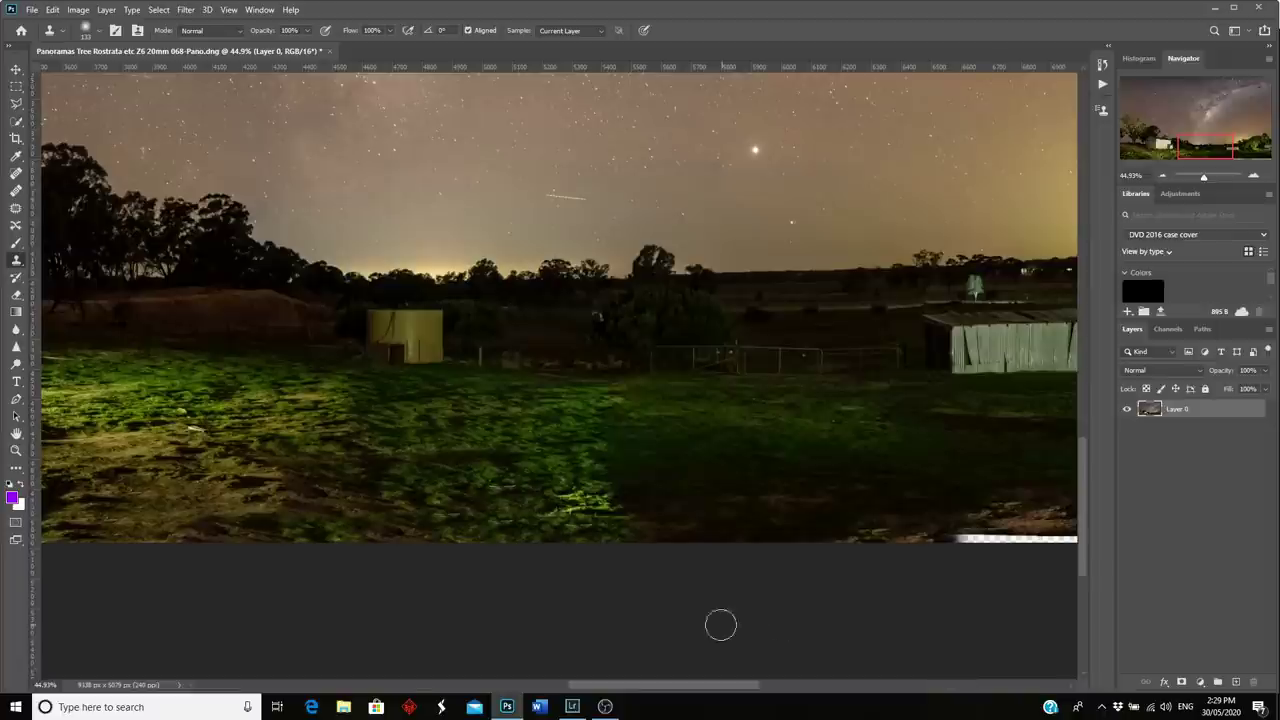
# Step: Clone dark ground over the remaining lower-edge gap, from the low corrugated shed to the panorama's lower-right corner
pyautogui.moveTo(708, 690); pyautogui.dragTo(836, 686)
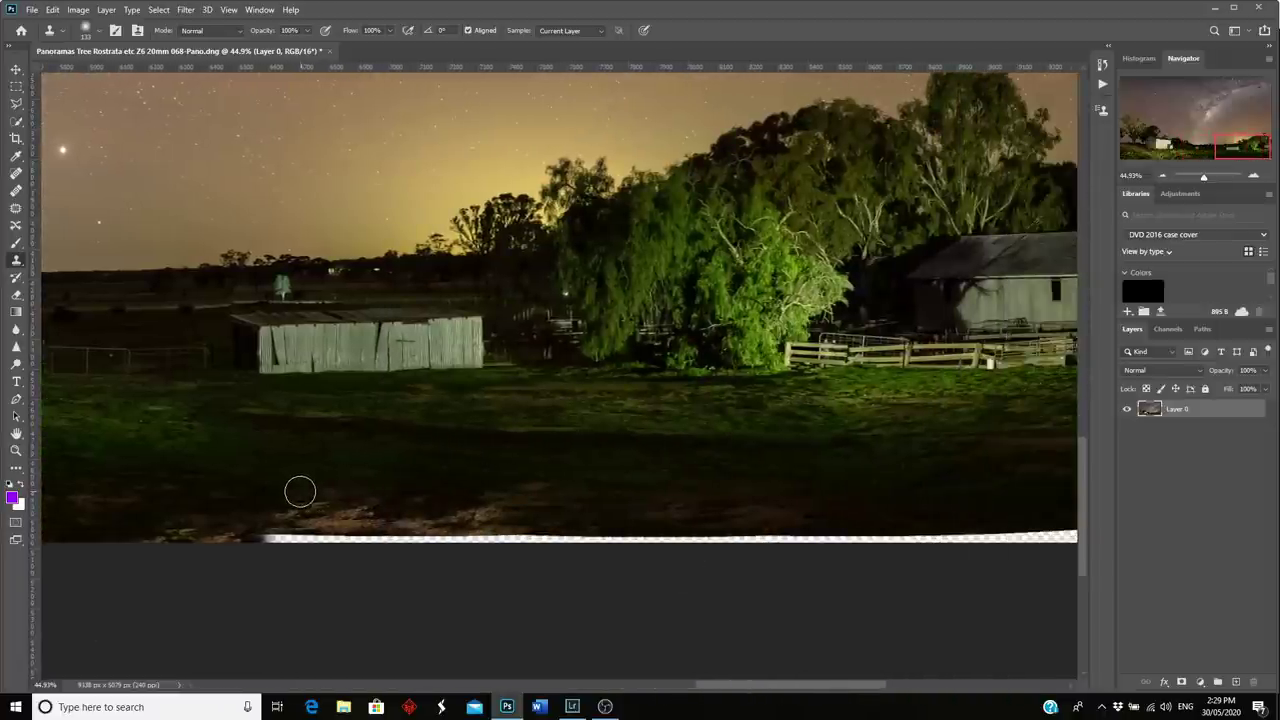
pyautogui.moveTo(262, 529)
pyautogui.mouseDown()
pyautogui.moveTo(858, 538)
pyautogui.moveTo(611, 540)
pyautogui.mouseUp()
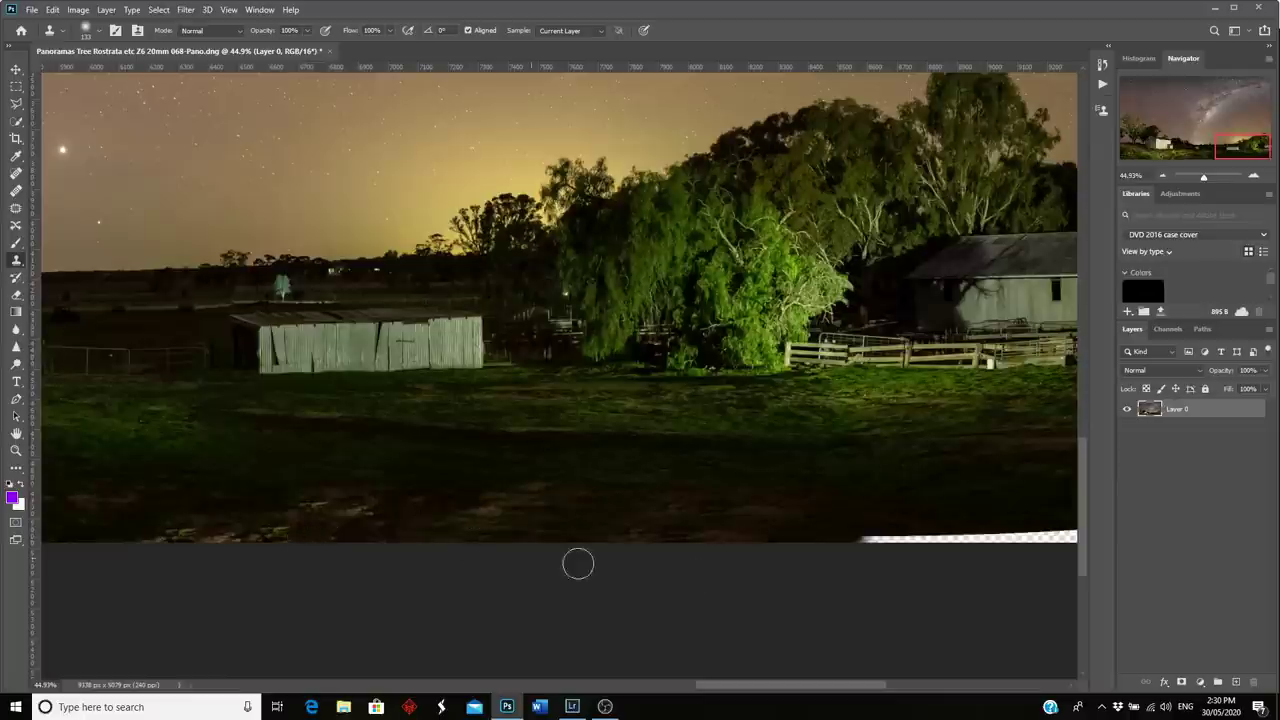
pyautogui.moveTo(844, 689); pyautogui.dragTo(884, 690)
pyautogui.moveTo(680, 536); pyautogui.dragTo(635, 534)
pyautogui.keyDown('alt'); pyautogui.click(788, 502); pyautogui.keyUp('alt')
pyautogui.moveTo(807, 531)
pyautogui.mouseDown()
pyautogui.moveTo(745, 533)
pyautogui.moveTo(851, 534)
pyautogui.mouseUp()
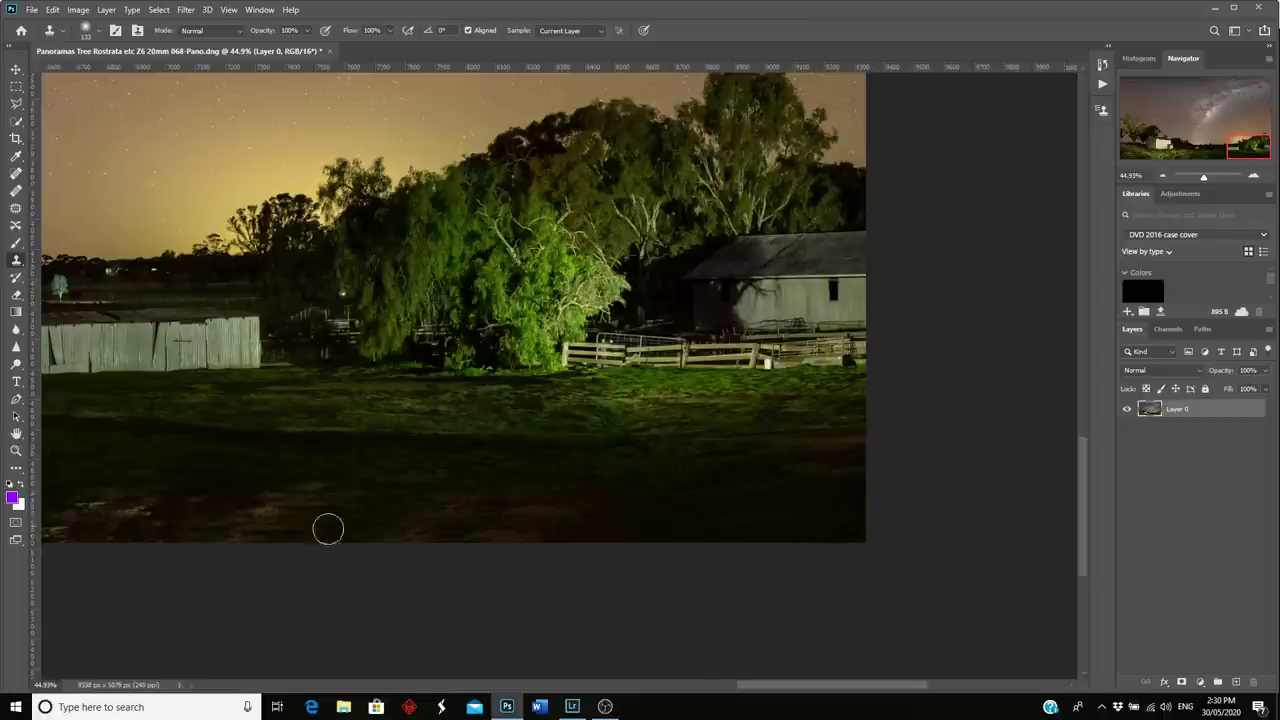
# Step: Remove the short bright light trail in the sky above the tree line using the Clone Stamp with a 26 px brush
pyautogui.moveTo(1205, 181); pyautogui.dragTo(1203, 184)
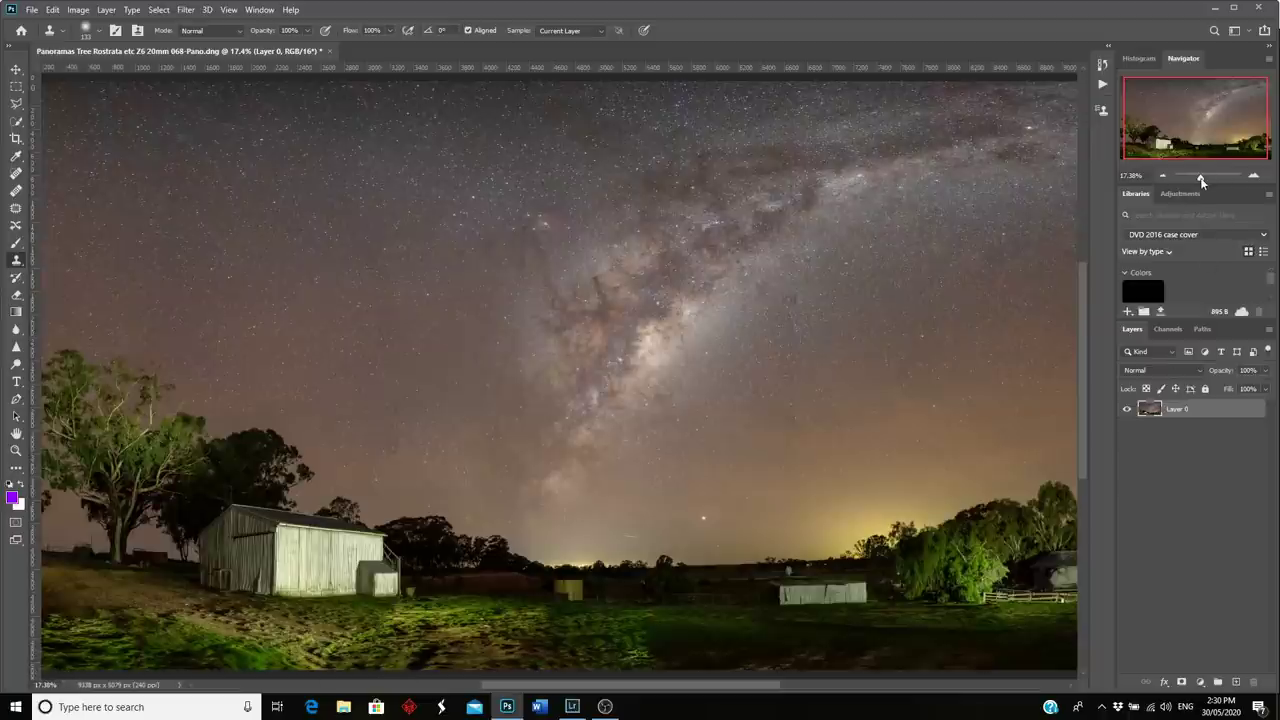
pyautogui.moveTo(1202, 177); pyautogui.dragTo(1200, 177)
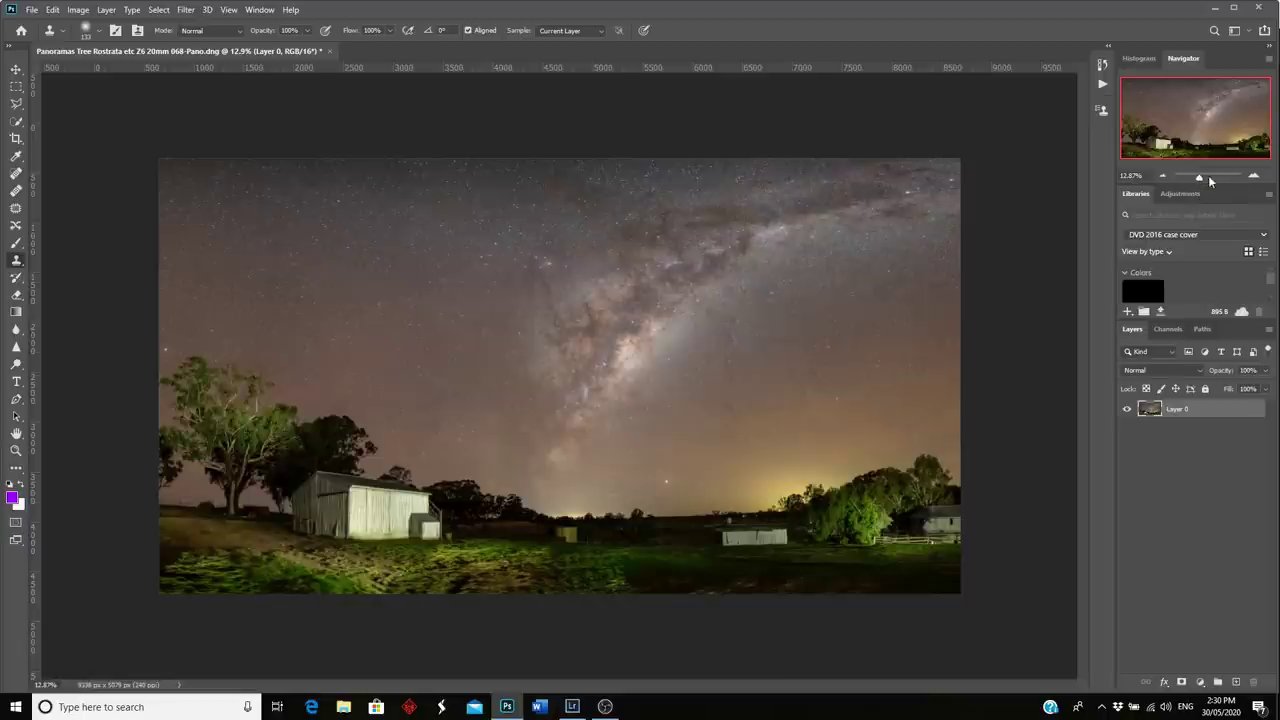
pyautogui.moveTo(1203, 180); pyautogui.dragTo(1210, 181)
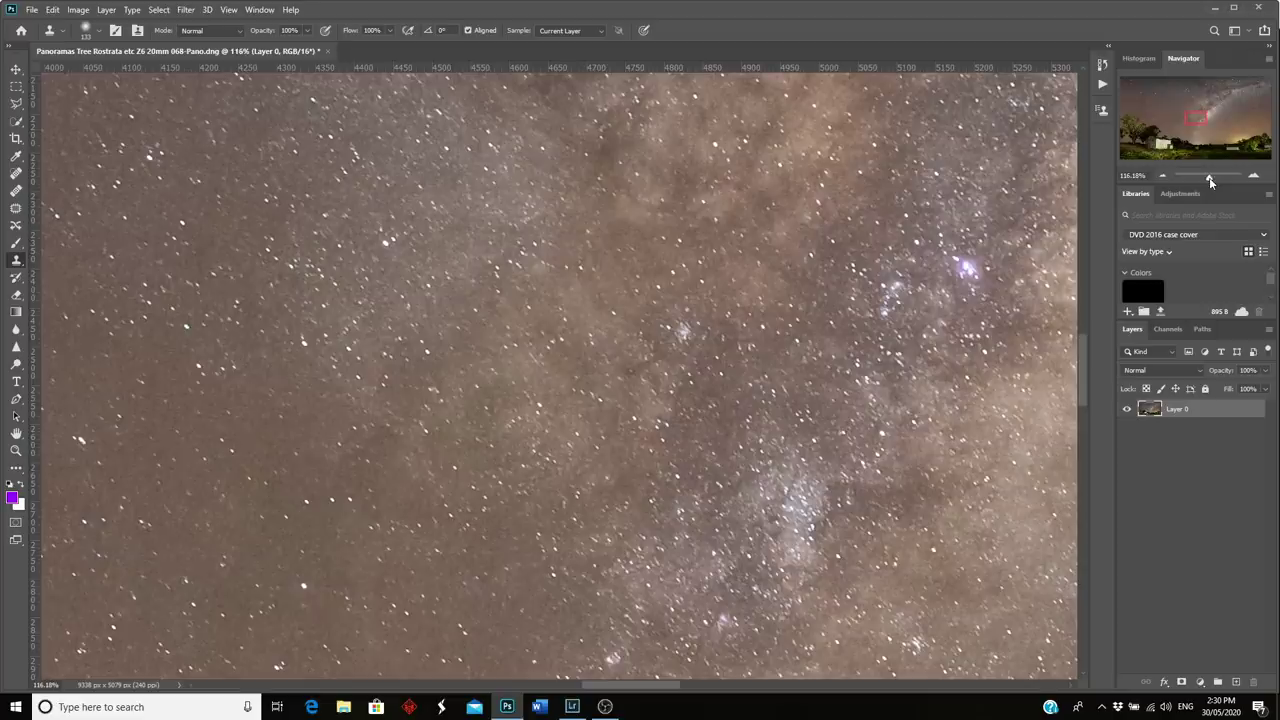
pyautogui.moveTo(1200, 117); pyautogui.dragTo(1208, 140)
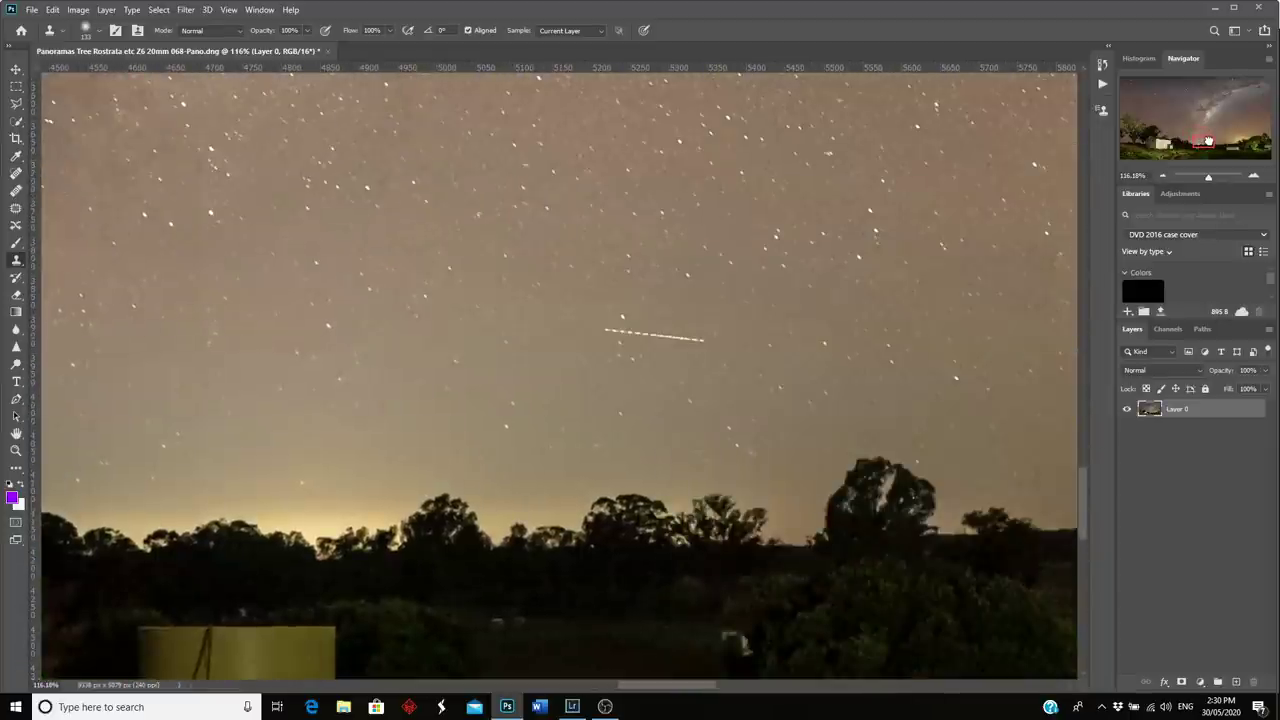
pyautogui.click(98, 33)
pyautogui.moveTo(125, 76); pyautogui.dragTo(97, 77)
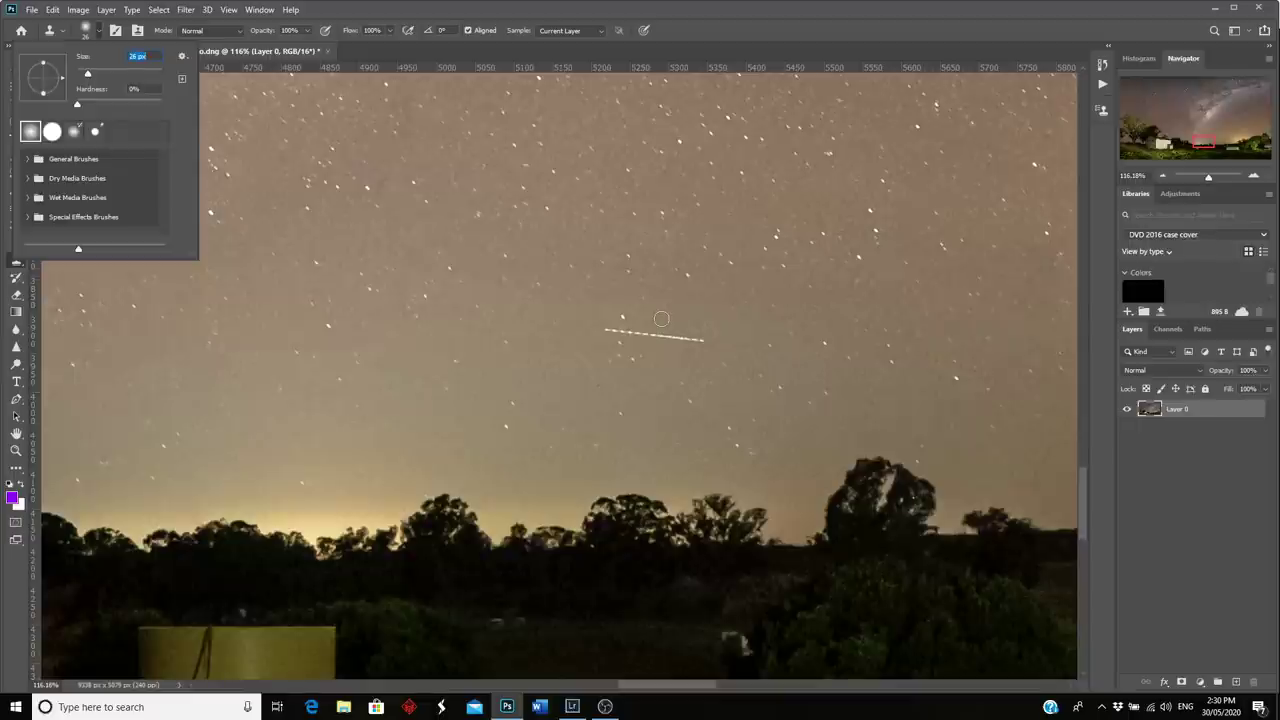
pyautogui.press('Return')
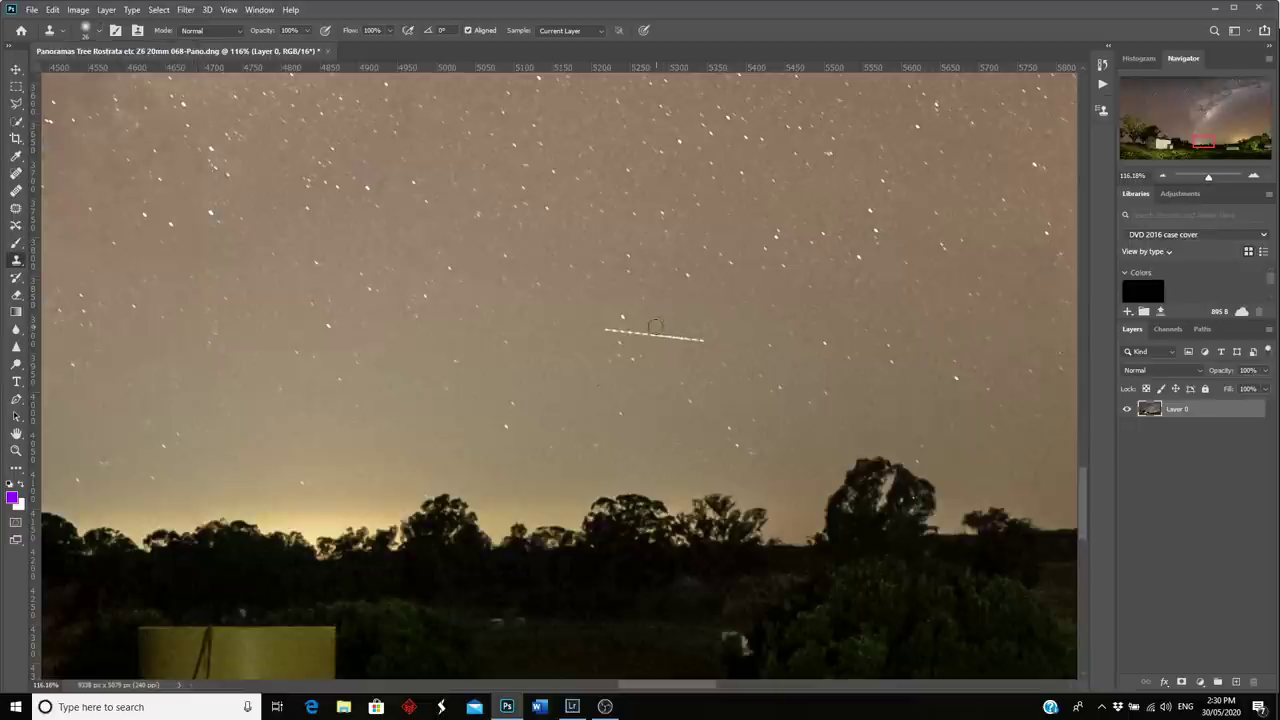
pyautogui.moveTo(635, 336); pyautogui.dragTo(617, 332)
# Step: Add a Curves adjustment layer with an S-curve that brightens highlights and darkens shadows around input 63, and compare the image without it
pyautogui.moveTo(1210, 180); pyautogui.dragTo(1201, 183)
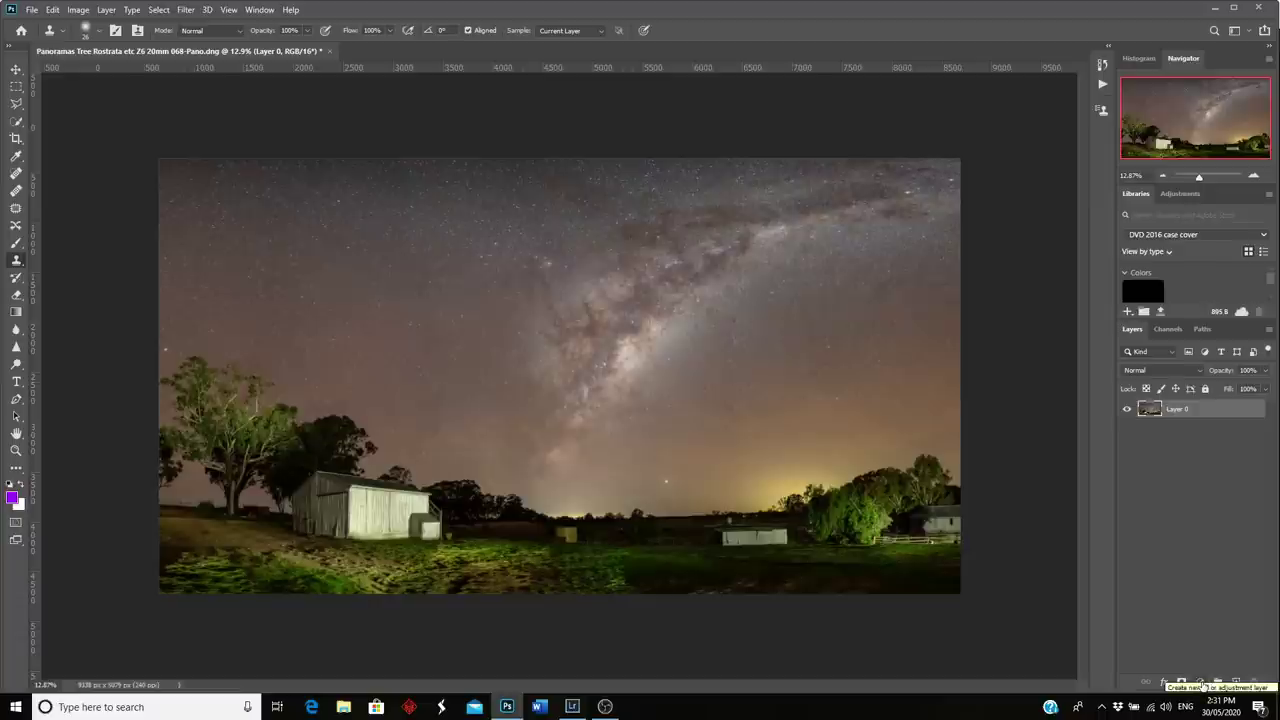
pyautogui.click(1200, 684)
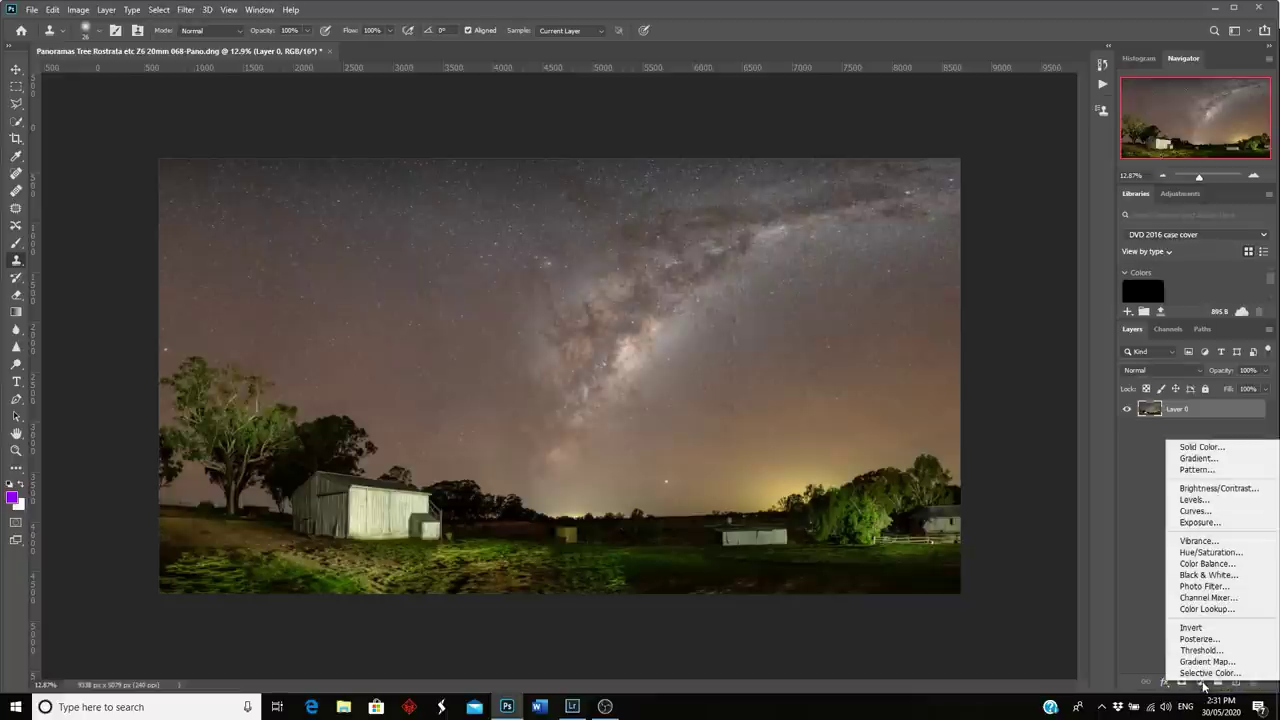
pyautogui.click(1187, 512)
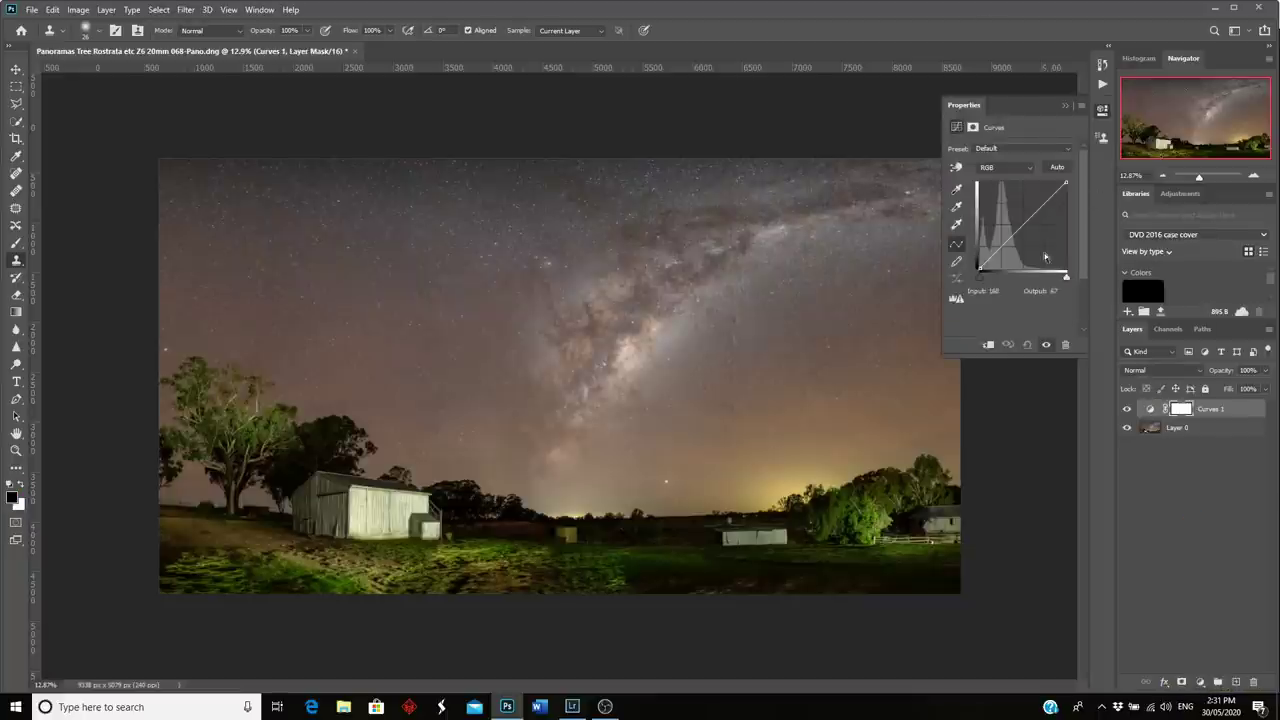
pyautogui.moveTo(1024, 228); pyautogui.dragTo(1001, 252)
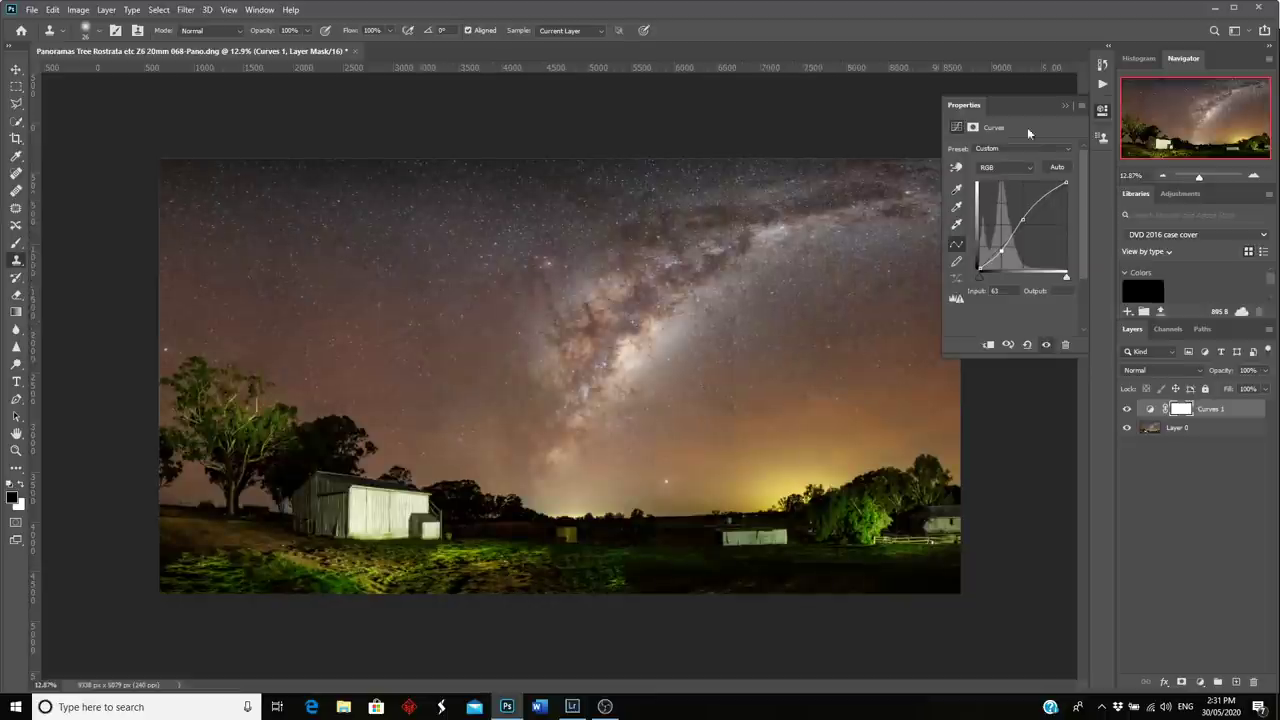
pyautogui.click(1082, 106)
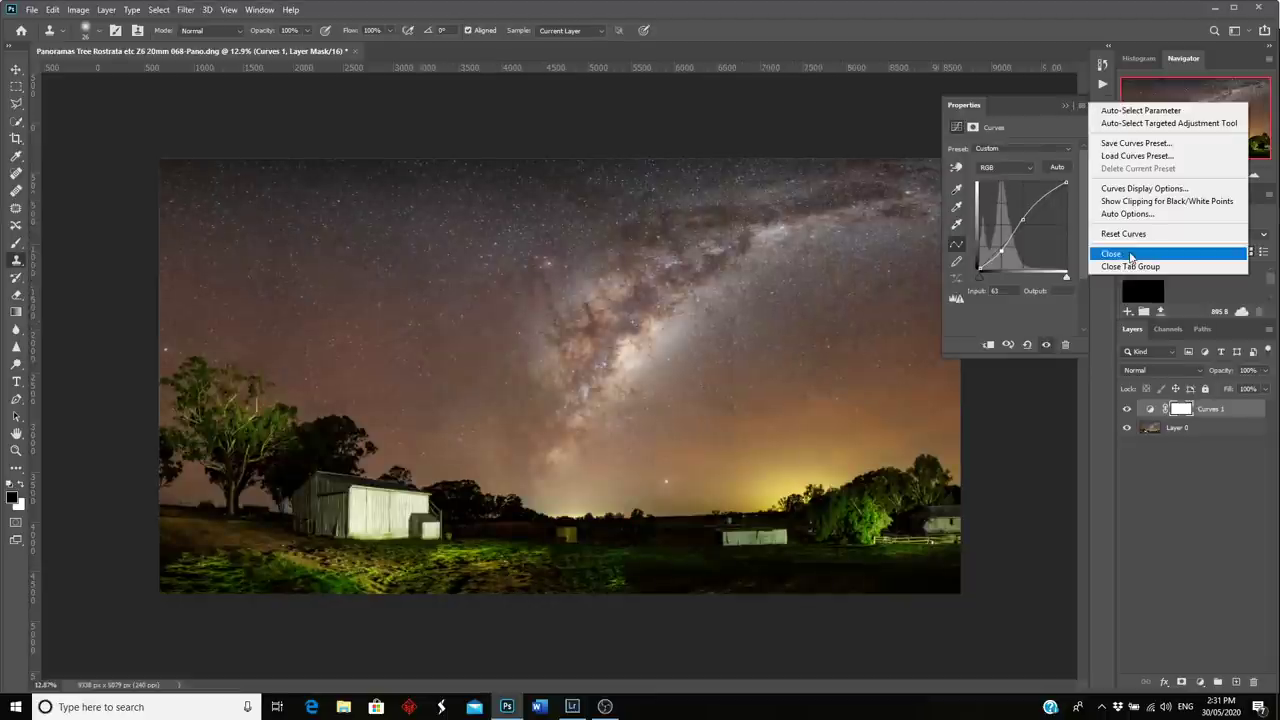
pyautogui.click(1136, 247)
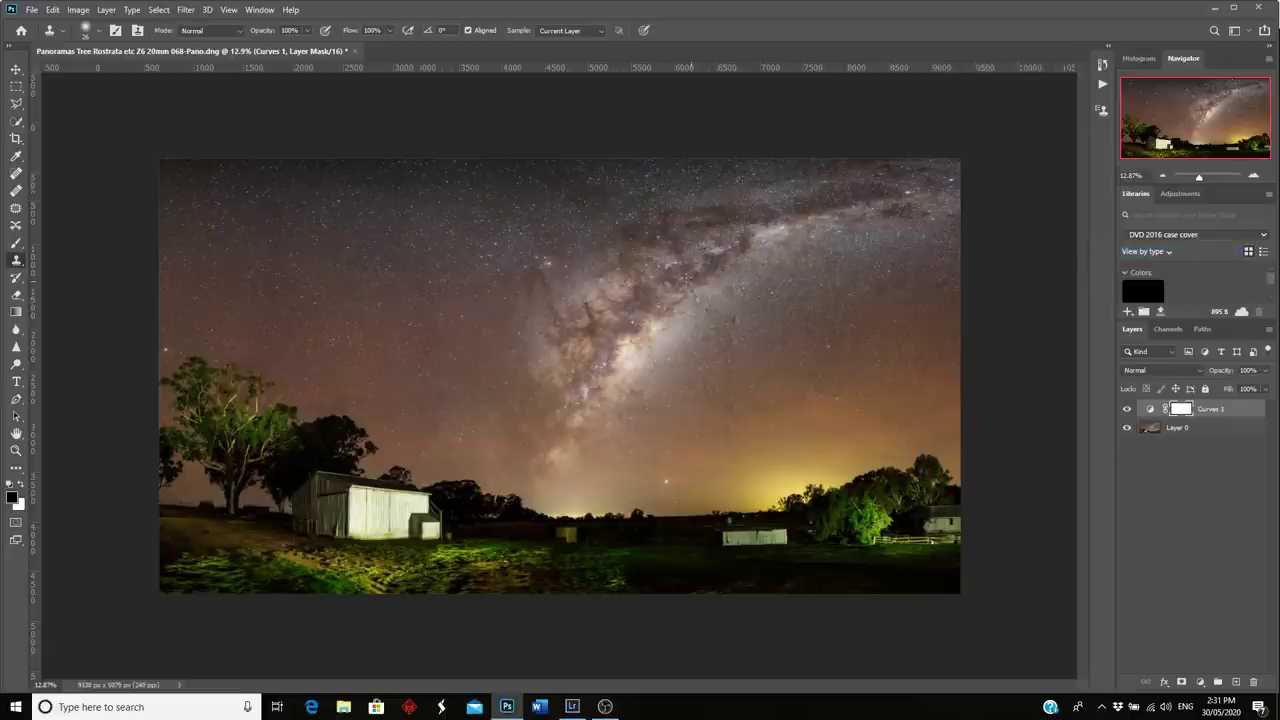
pyautogui.click(1126, 410)
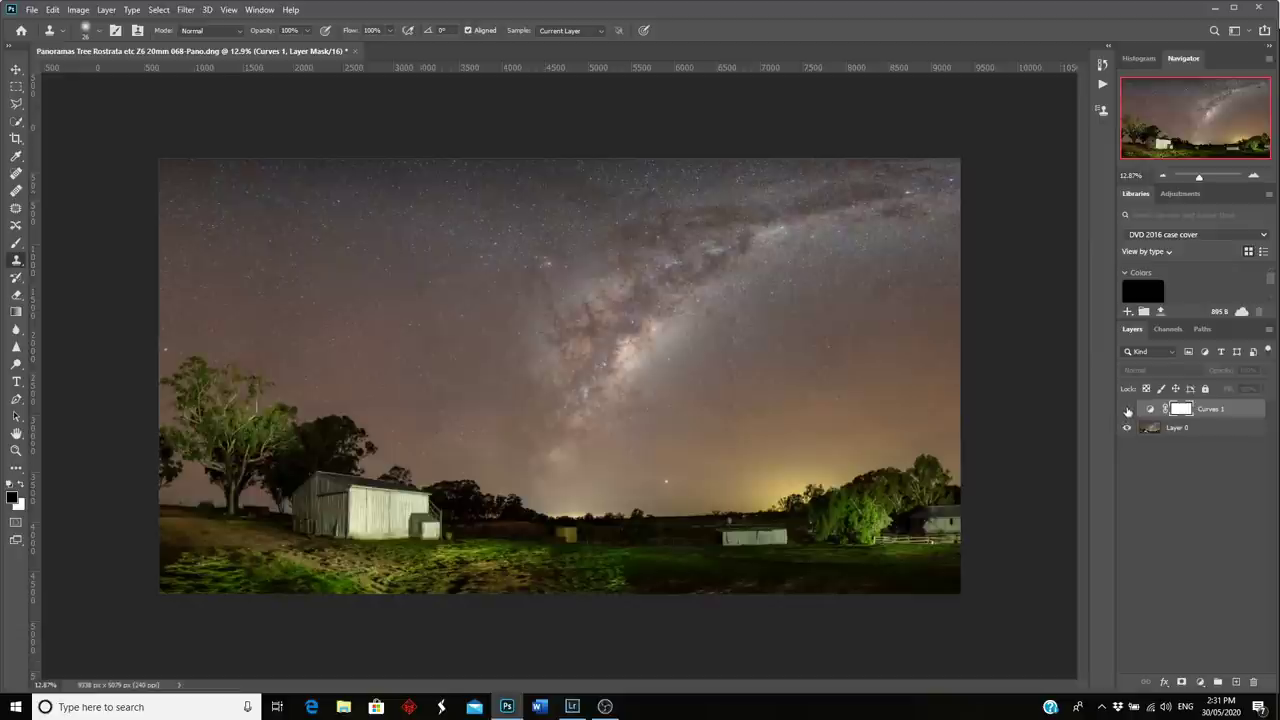
pyautogui.click(1127, 410)
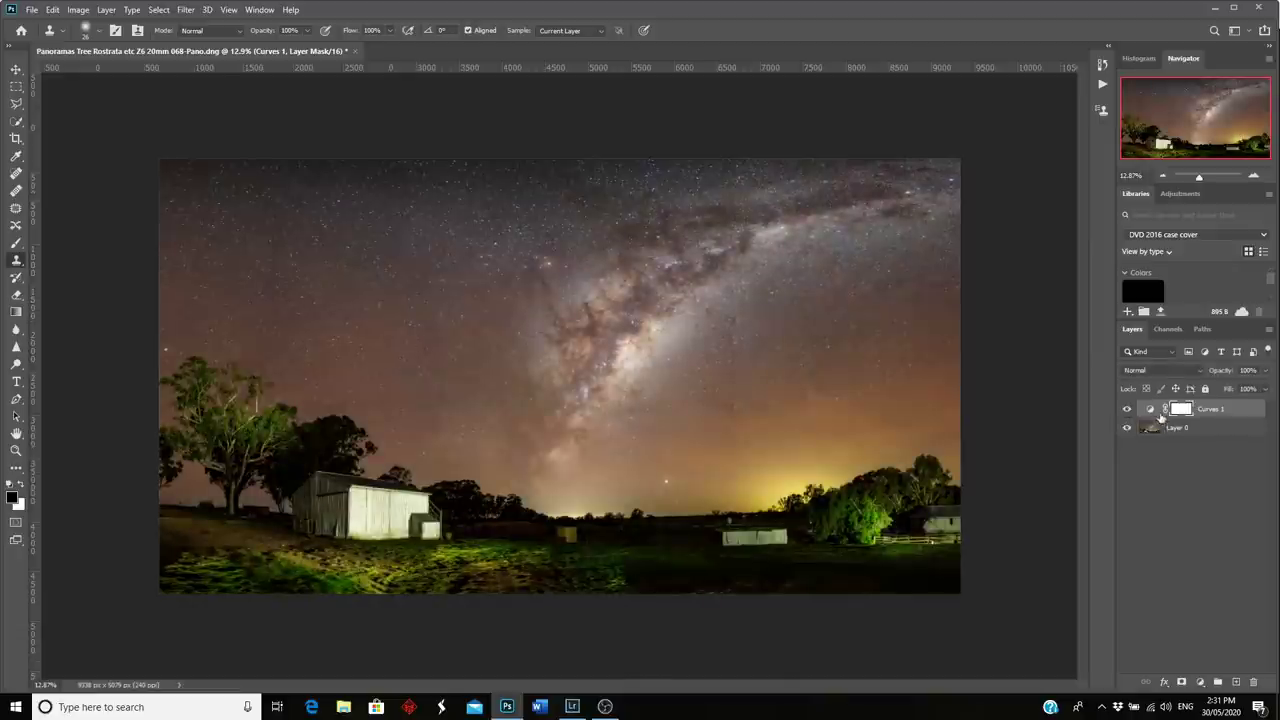
# Step: Compare the panorama with and without the Curves 1 adjustment layer
pyautogui.click(1127, 410)
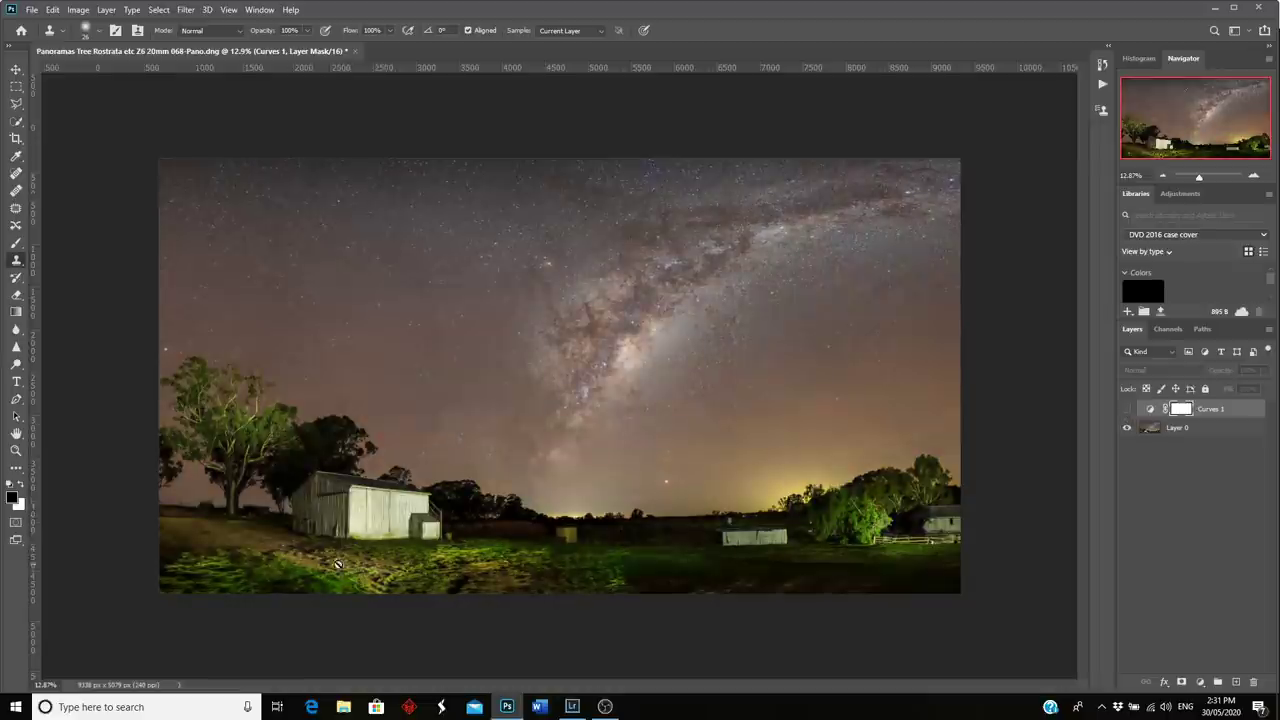
pyautogui.click(1127, 410)
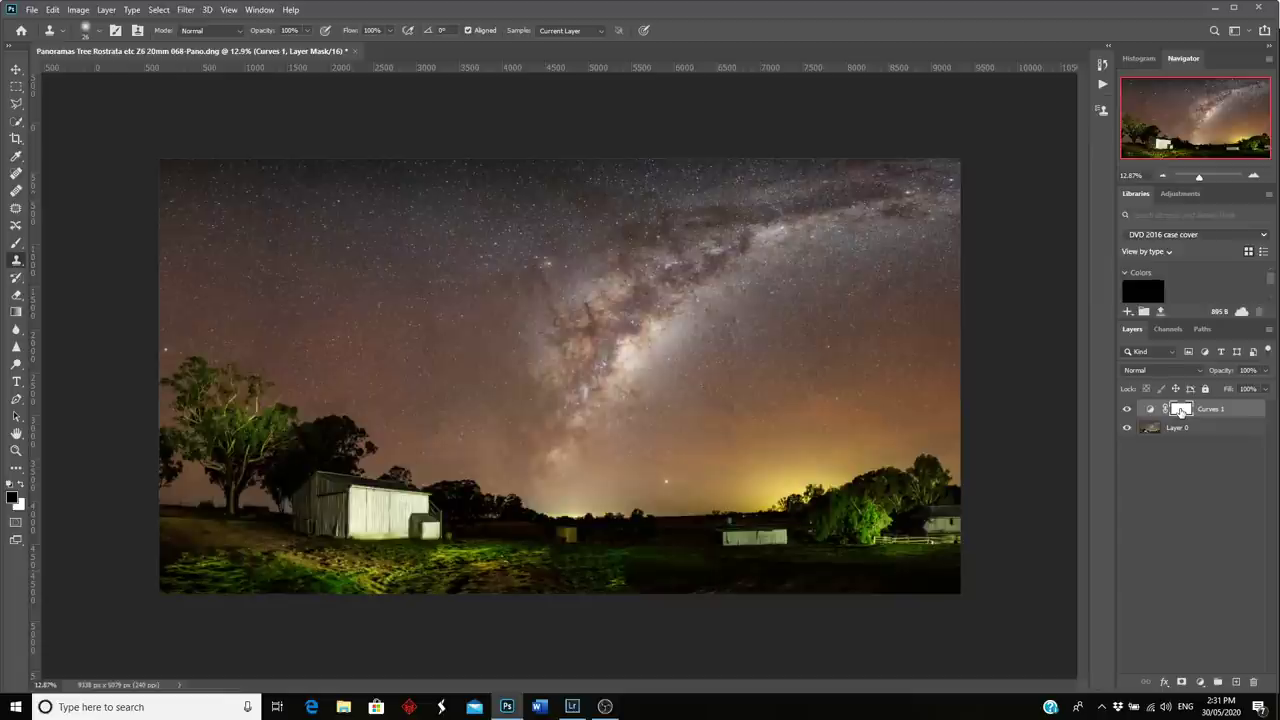
pyautogui.click(101, 33)
pyautogui.moveTo(88, 76); pyautogui.dragTo(134, 73)
pyautogui.click(310, 37)
pyautogui.click(96, 33)
pyautogui.moveTo(136, 73); pyautogui.dragTo(157, 73)
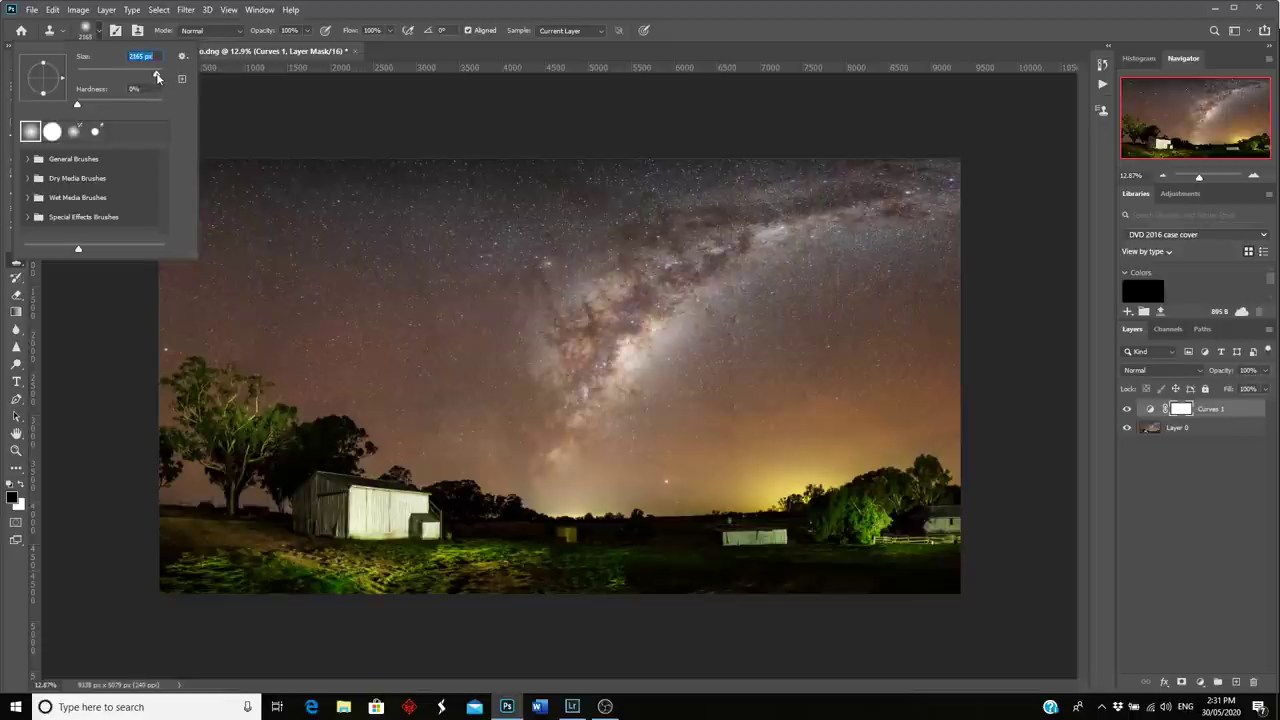
pyautogui.click(215, 572)
pyautogui.click(208, 557)
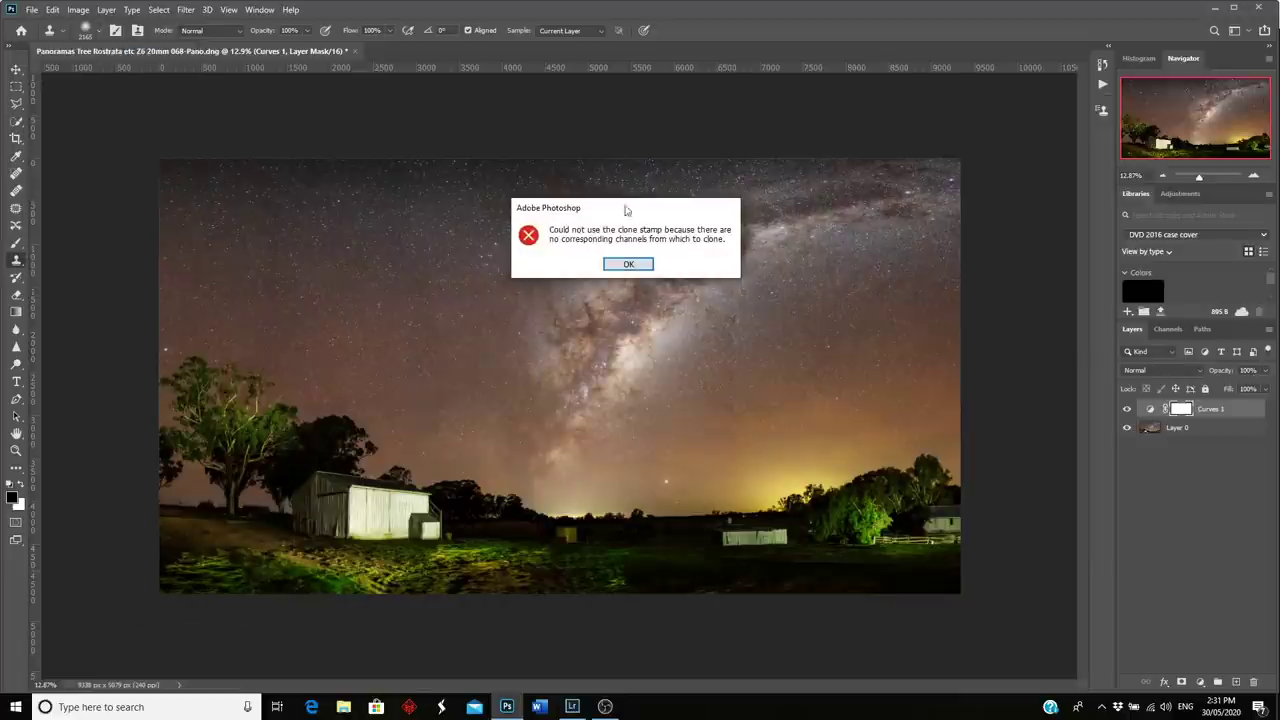
pyautogui.click(628, 264)
# Step: Paint black over the foreground on the Curves 1 mask using the Brush tool at 1457 px and 100% opacity
pyautogui.click(16, 242)
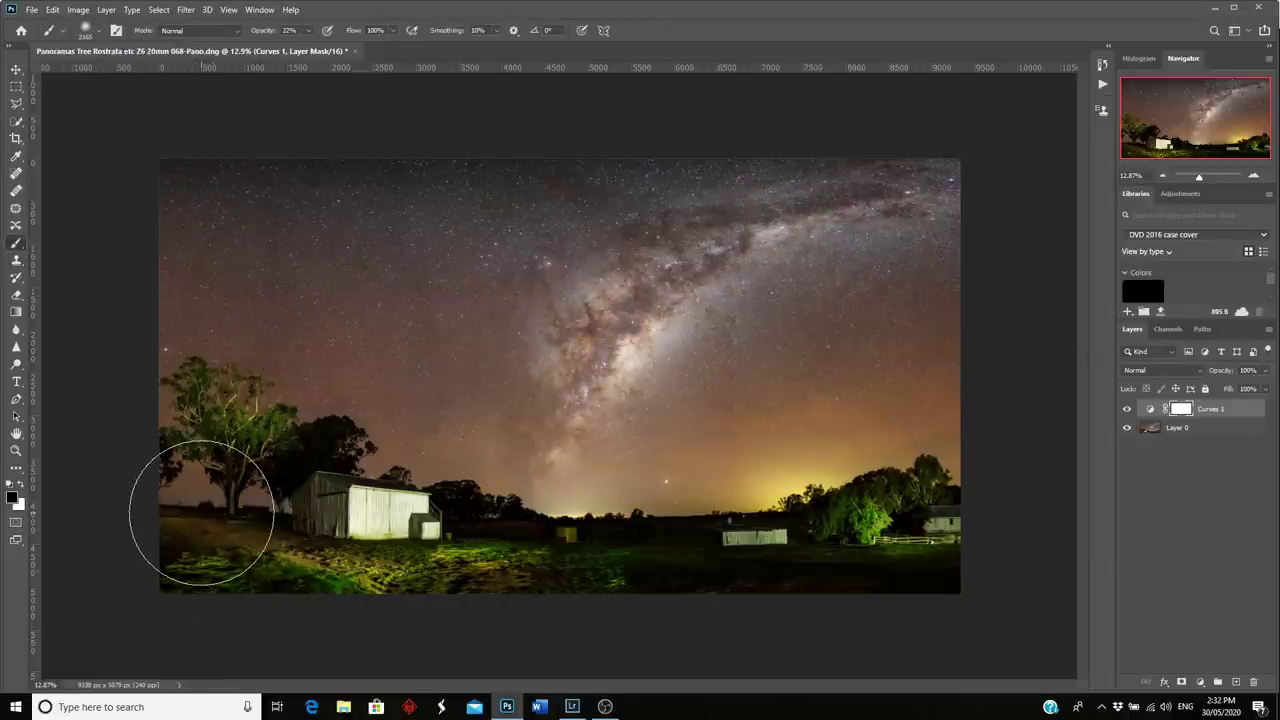
pyautogui.click(99, 33)
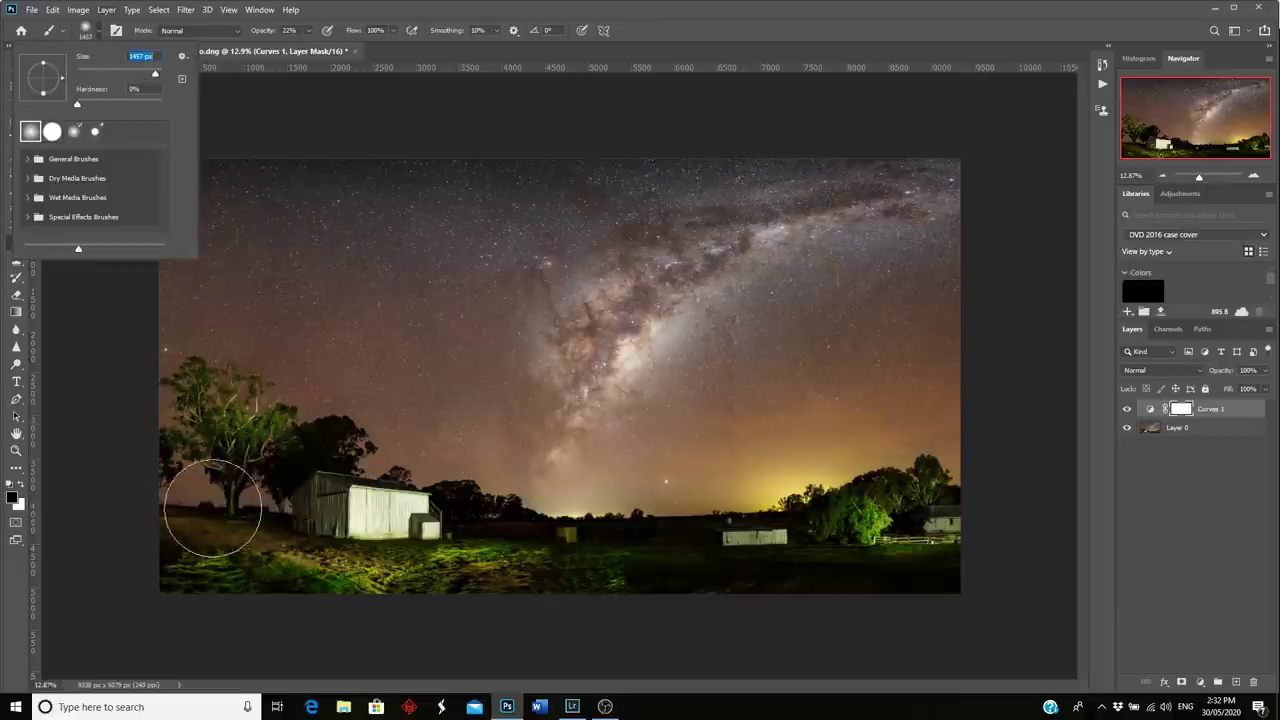
pyautogui.click(190, 530)
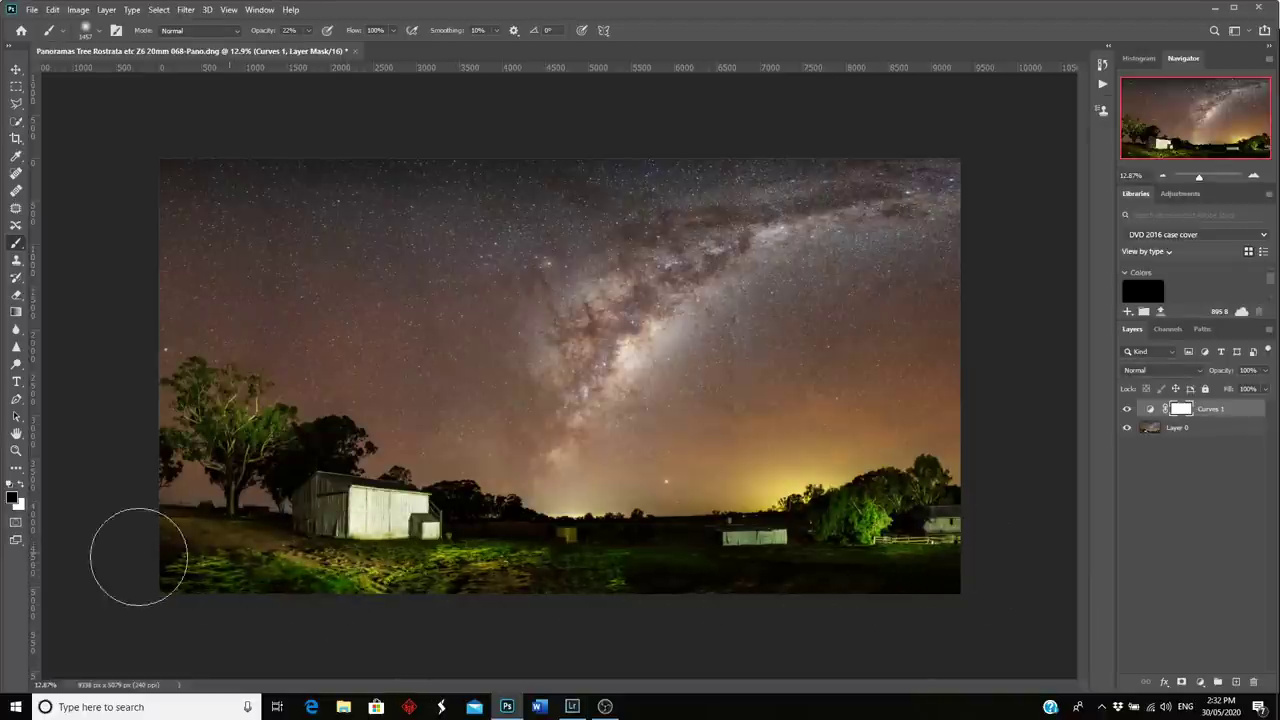
pyautogui.moveTo(390, 540)
pyautogui.mouseDown()
pyautogui.moveTo(534, 569)
pyautogui.moveTo(469, 583)
pyautogui.mouseUp()
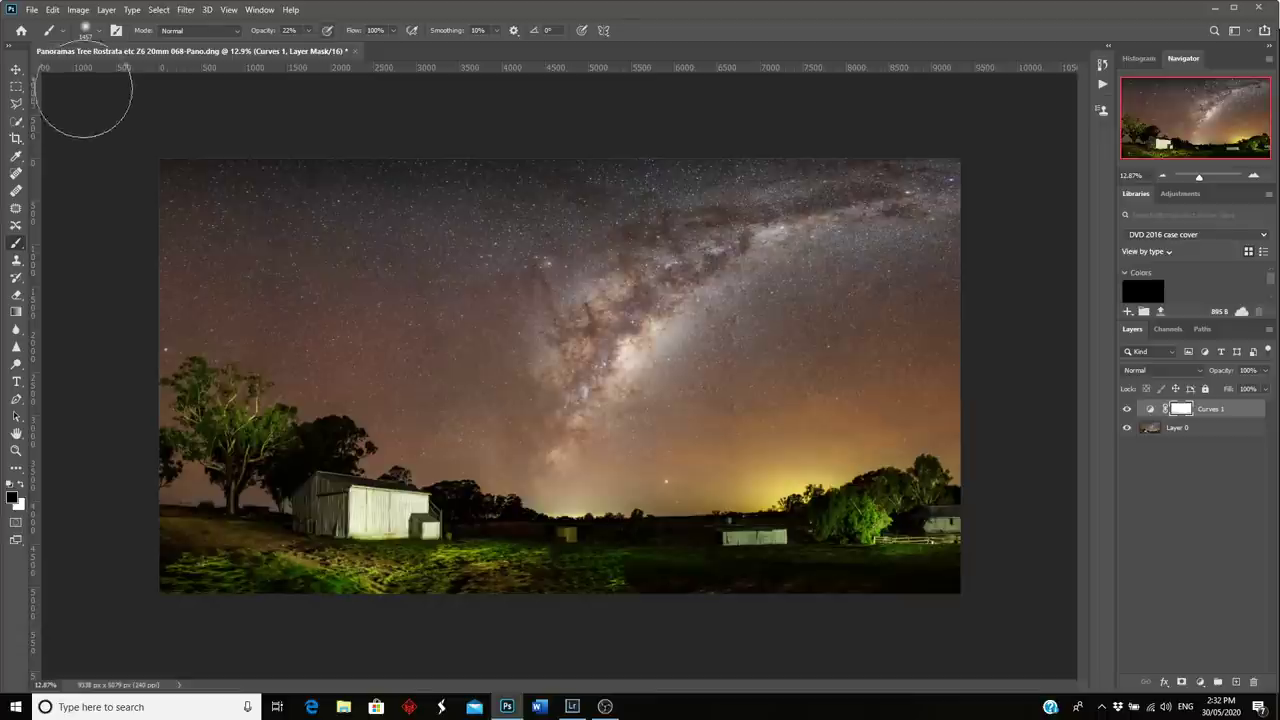
pyautogui.click(308, 31)
pyautogui.moveTo(308, 50); pyautogui.dragTo(360, 48)
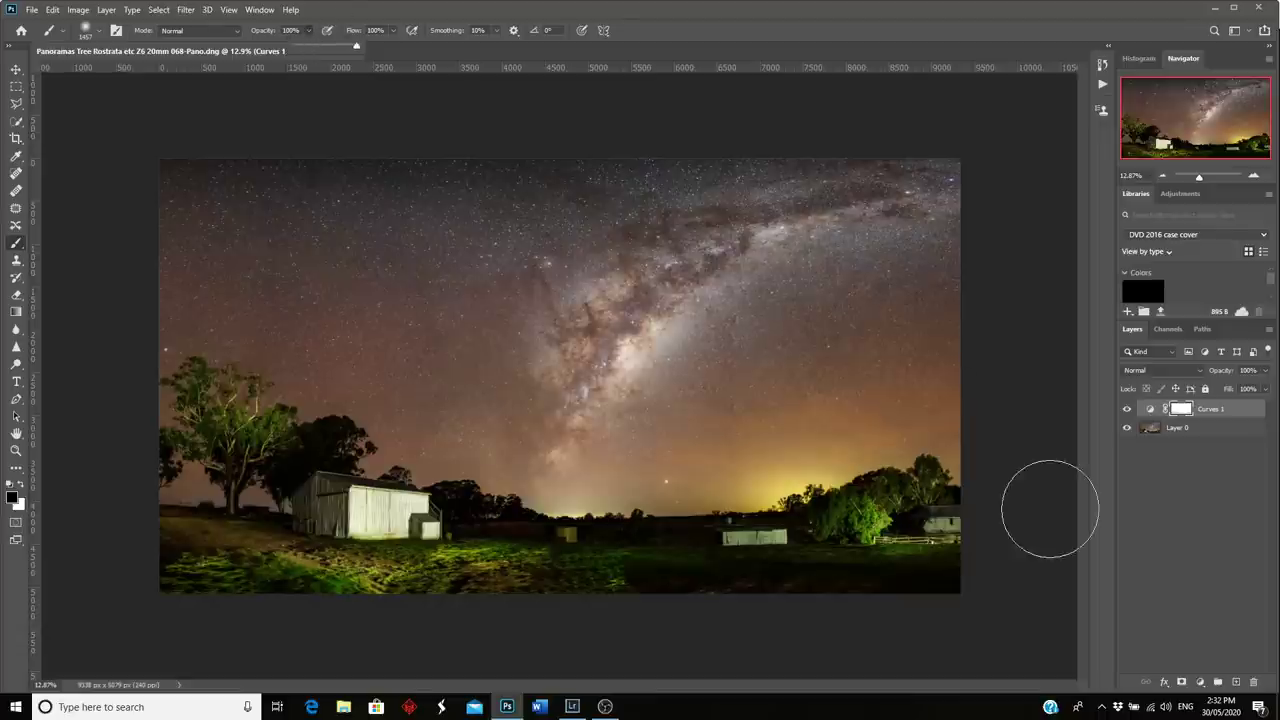
pyautogui.moveTo(940, 534)
pyautogui.mouseDown()
pyautogui.moveTo(767, 574)
pyautogui.moveTo(493, 581)
pyautogui.moveTo(401, 569)
pyautogui.moveTo(496, 563)
pyautogui.moveTo(194, 563)
pyautogui.moveTo(274, 552)
pyautogui.moveTo(254, 511)
pyautogui.moveTo(365, 543)
pyautogui.moveTo(328, 523)
pyautogui.moveTo(560, 567)
pyautogui.moveTo(838, 568)
pyautogui.moveTo(902, 539)
pyautogui.moveTo(960, 539)
pyautogui.moveTo(630, 585)
pyautogui.moveTo(389, 575)
pyautogui.moveTo(183, 528)
pyautogui.moveTo(326, 553)
pyautogui.moveTo(395, 540)
pyautogui.moveTo(328, 528)
pyautogui.moveTo(354, 525)
pyautogui.moveTo(475, 558)
pyautogui.moveTo(650, 573)
pyautogui.moveTo(954, 548)
pyautogui.moveTo(893, 537)
pyautogui.moveTo(823, 566)
pyautogui.moveTo(566, 579)
pyautogui.moveTo(173, 571)
pyautogui.mouseUp()
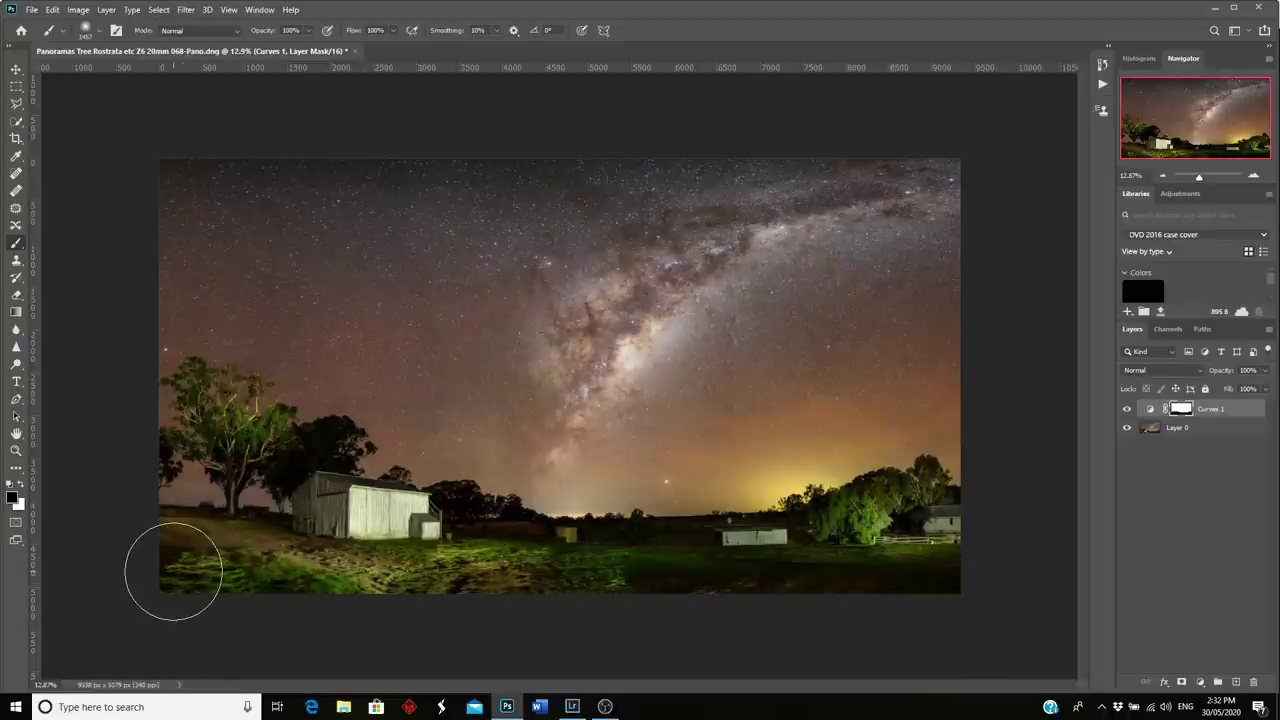
# Step: Compare the panorama with the masked Curves 1 layer hidden and shown
pyautogui.click(1127, 410)
pyautogui.click(1127, 410)
pyautogui.click(1127, 410)
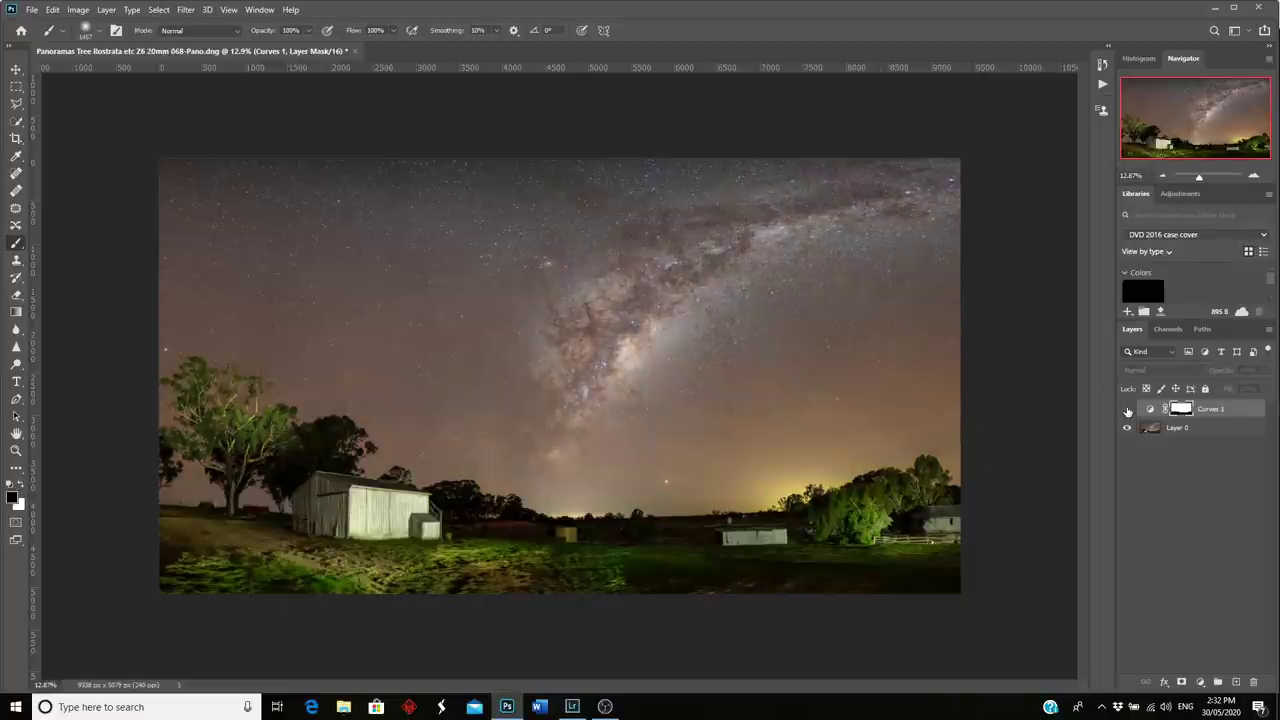
pyautogui.click(1127, 410)
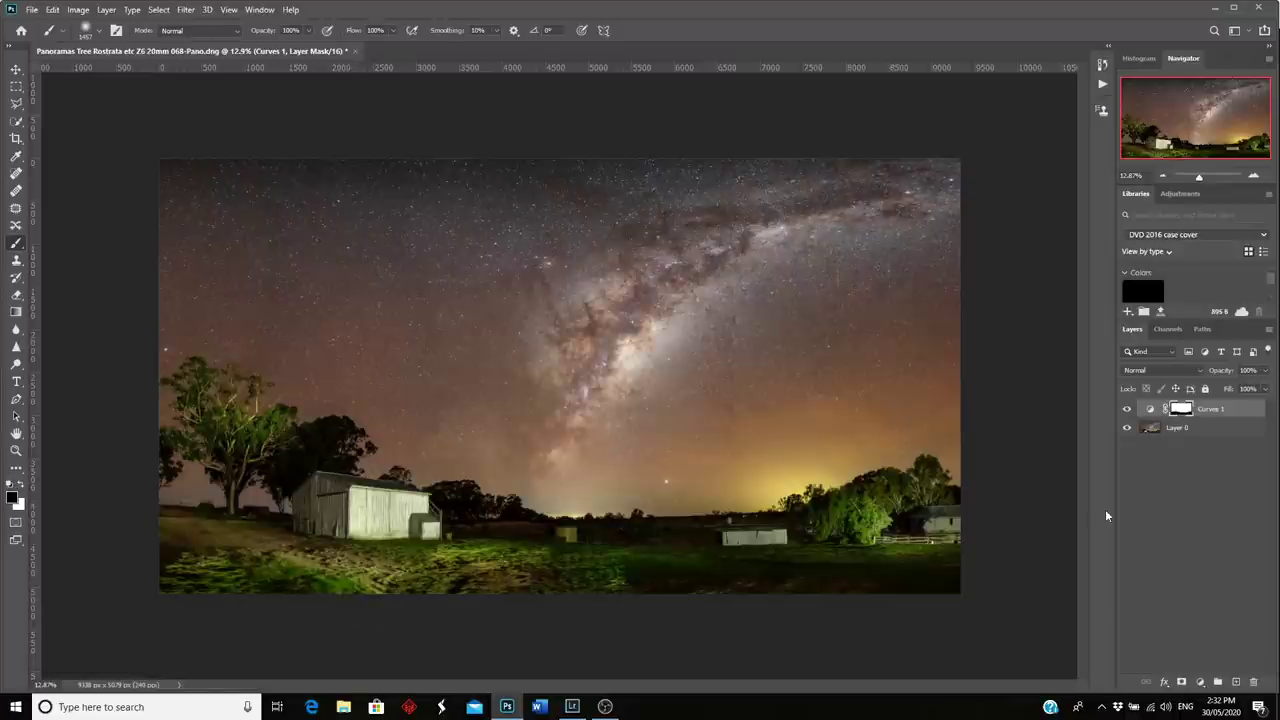
# Step: Add a Levels adjustment layer directly above Layer 0 with black input 20 and midtones 1.13
pyautogui.click(1152, 428)
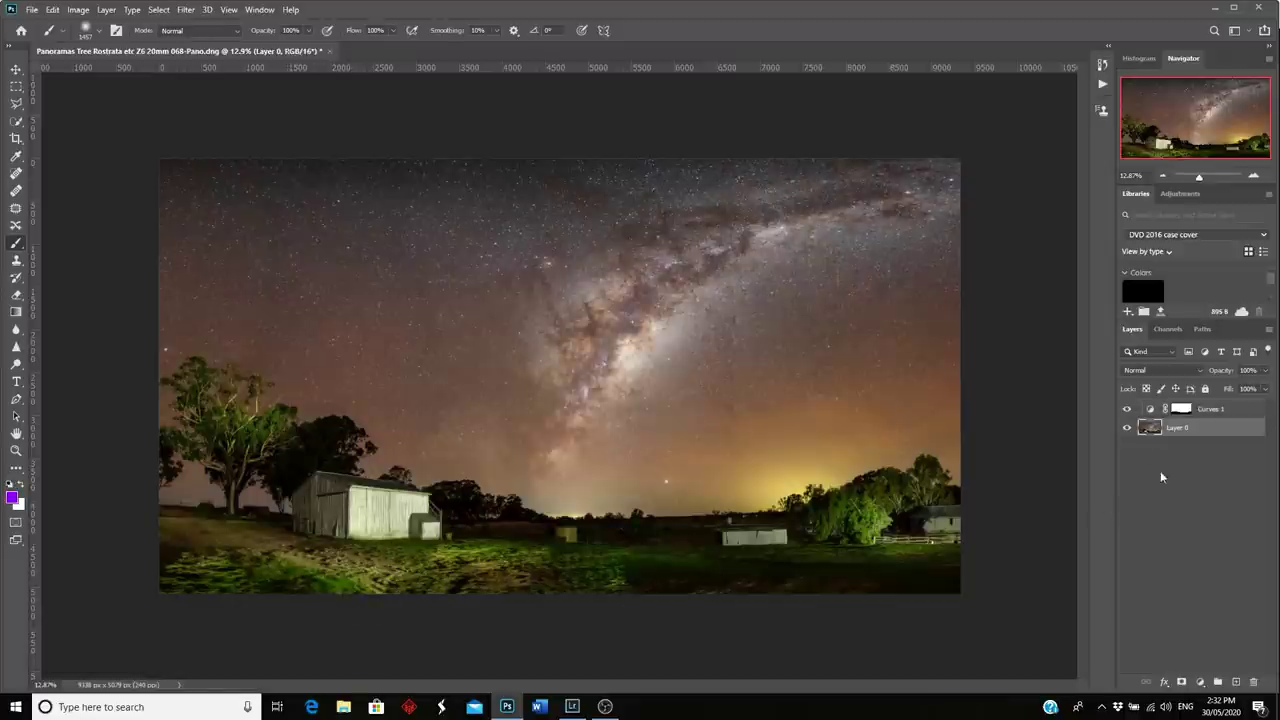
pyautogui.click(1201, 681)
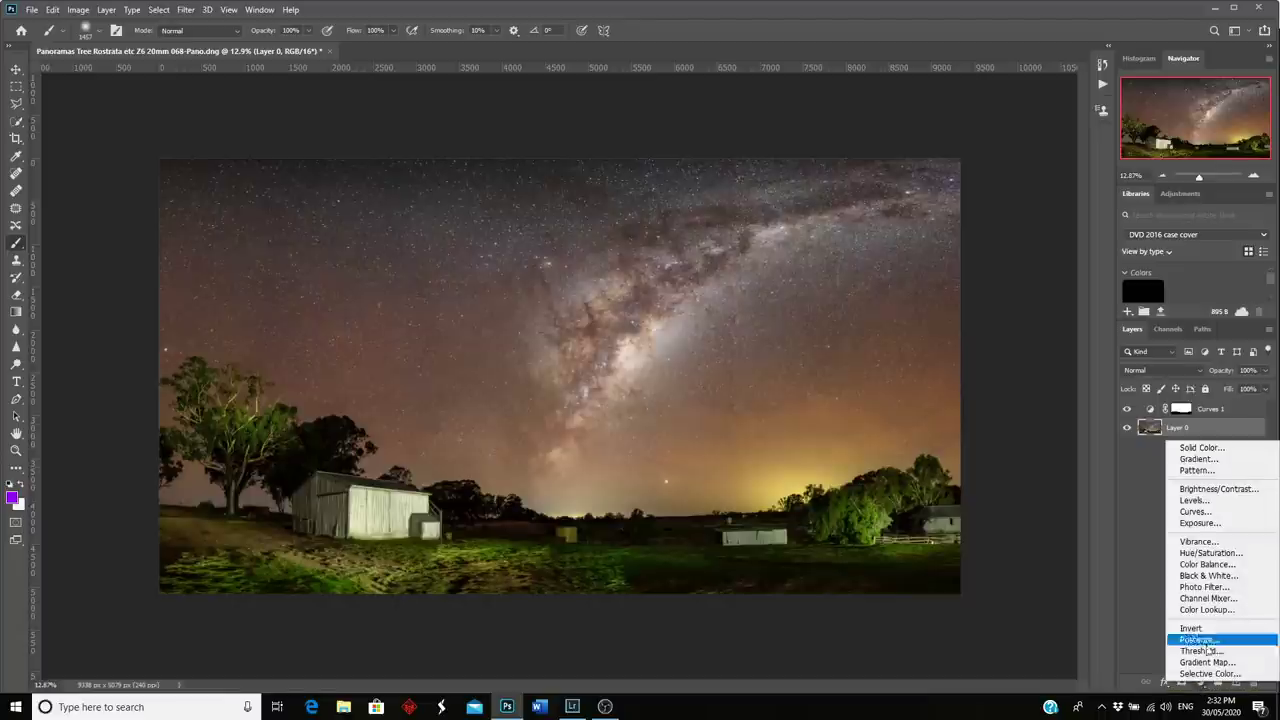
pyautogui.click(1196, 500)
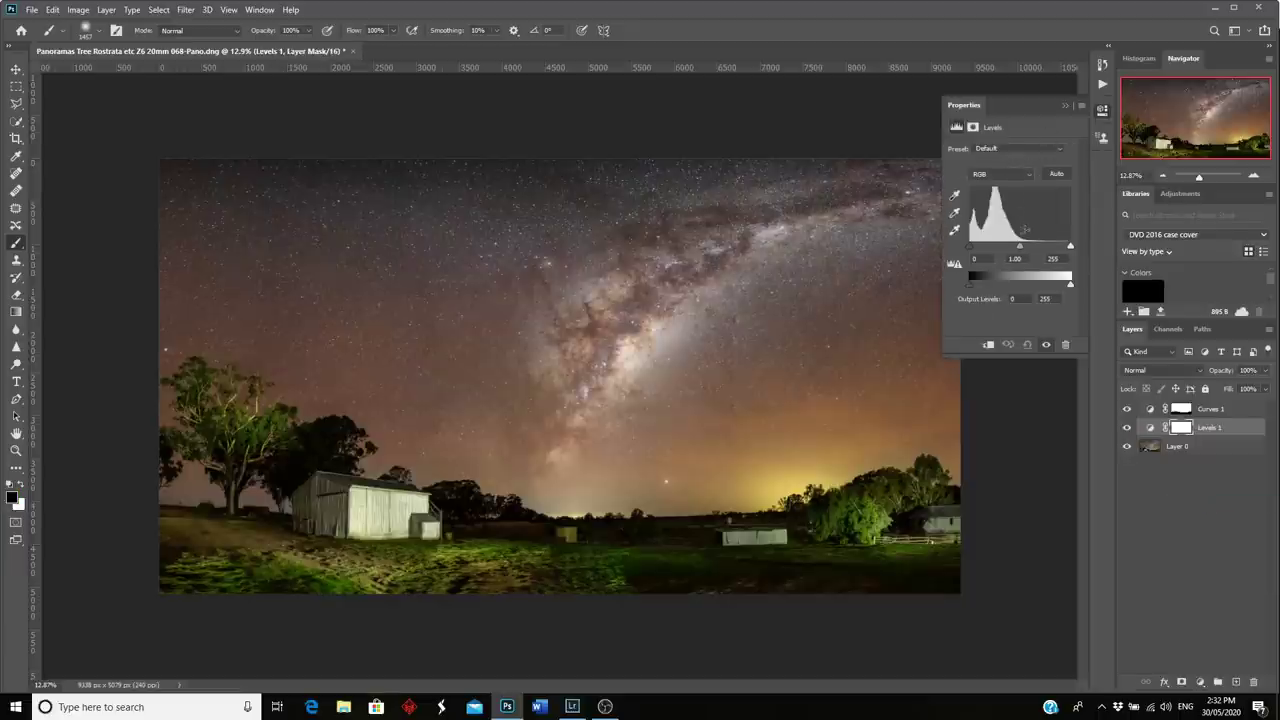
pyautogui.moveTo(1020, 245); pyautogui.dragTo(1016, 245)
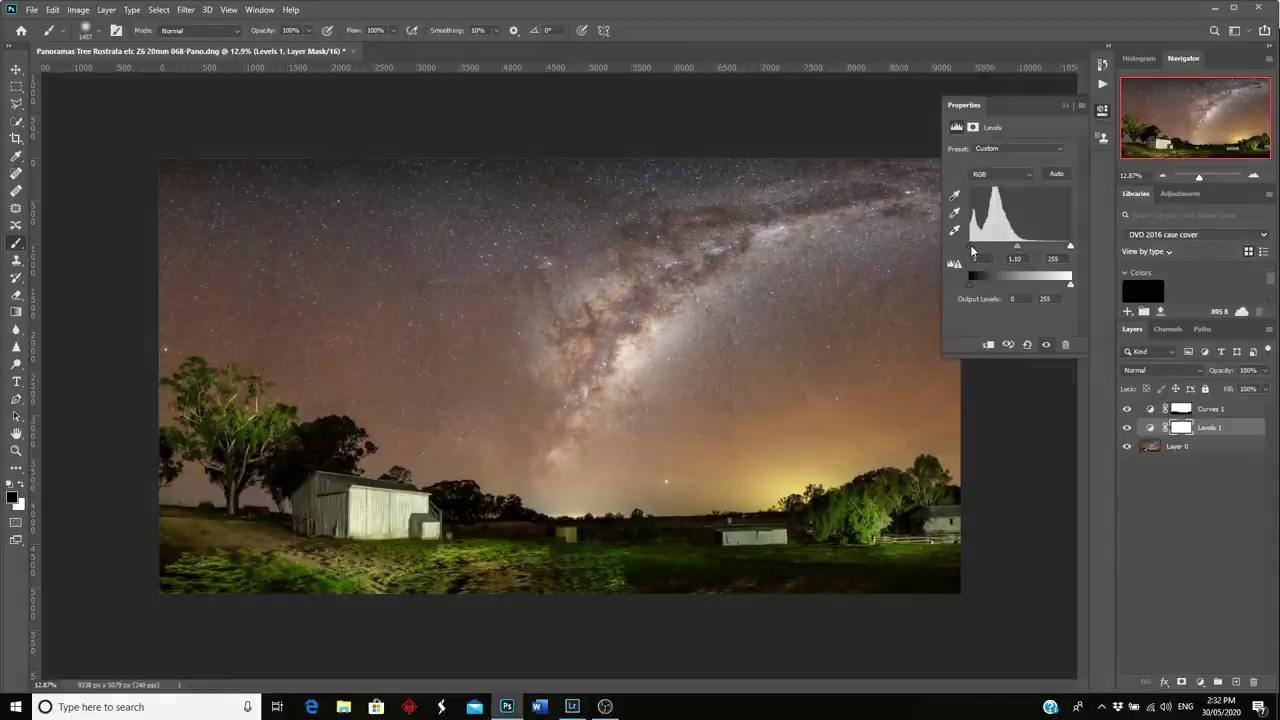
pyautogui.moveTo(971, 247); pyautogui.dragTo(978, 247)
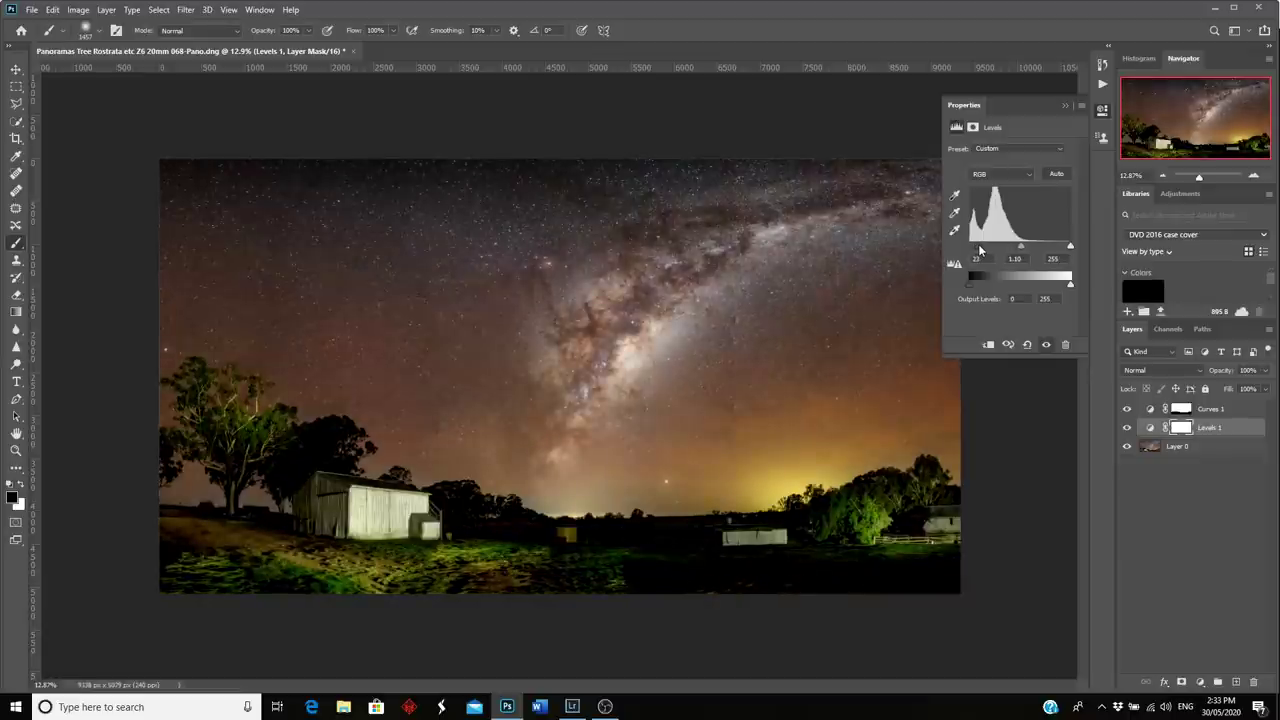
pyautogui.moveTo(978, 245); pyautogui.dragTo(977, 245)
pyautogui.moveTo(1021, 245); pyautogui.dragTo(1021, 251)
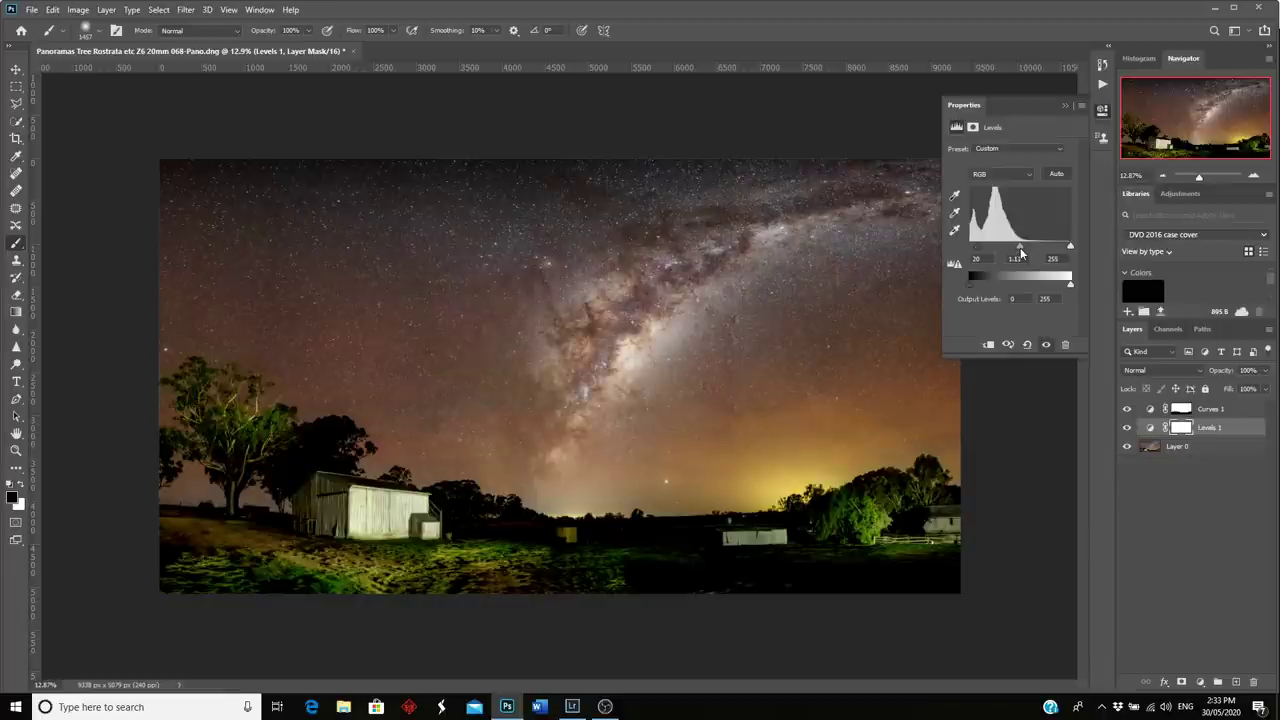
pyautogui.click(1082, 108)
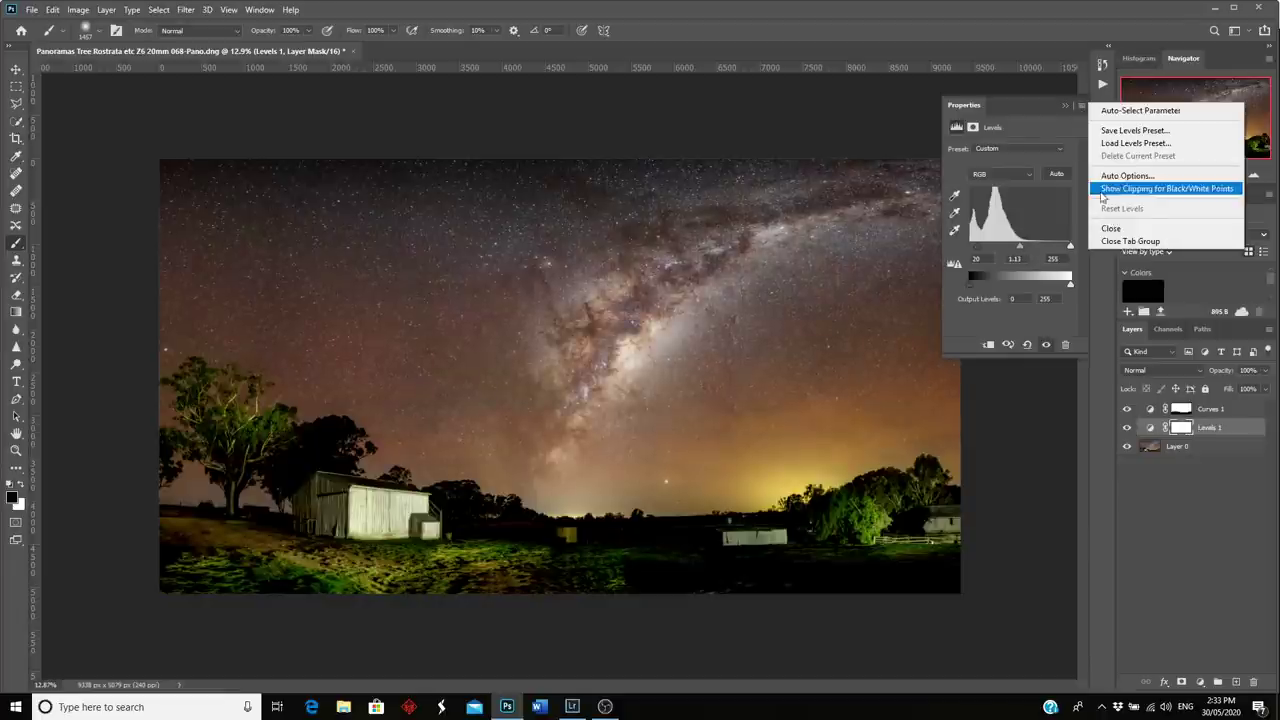
pyautogui.click(1115, 229)
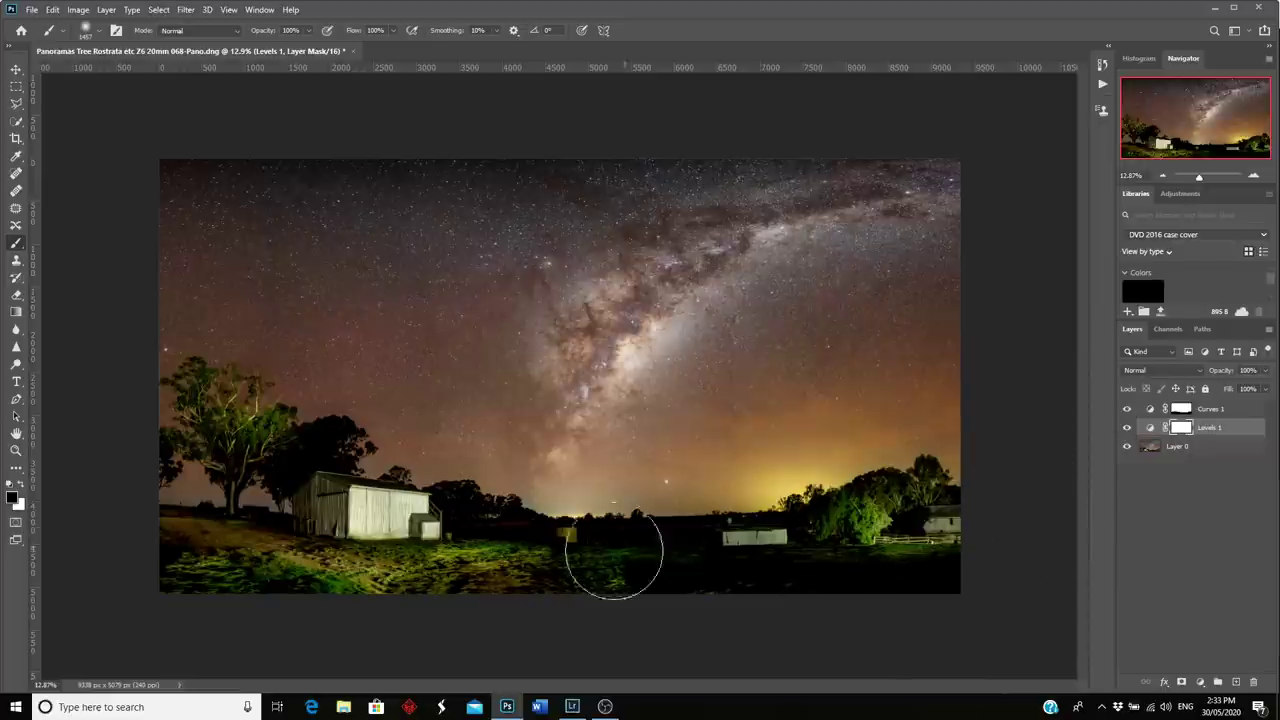
# Step: Replace the Levels 1 layer mask with the foreground mask from Curves 1
pyautogui.moveTo(753, 555); pyautogui.dragTo(294, 531)
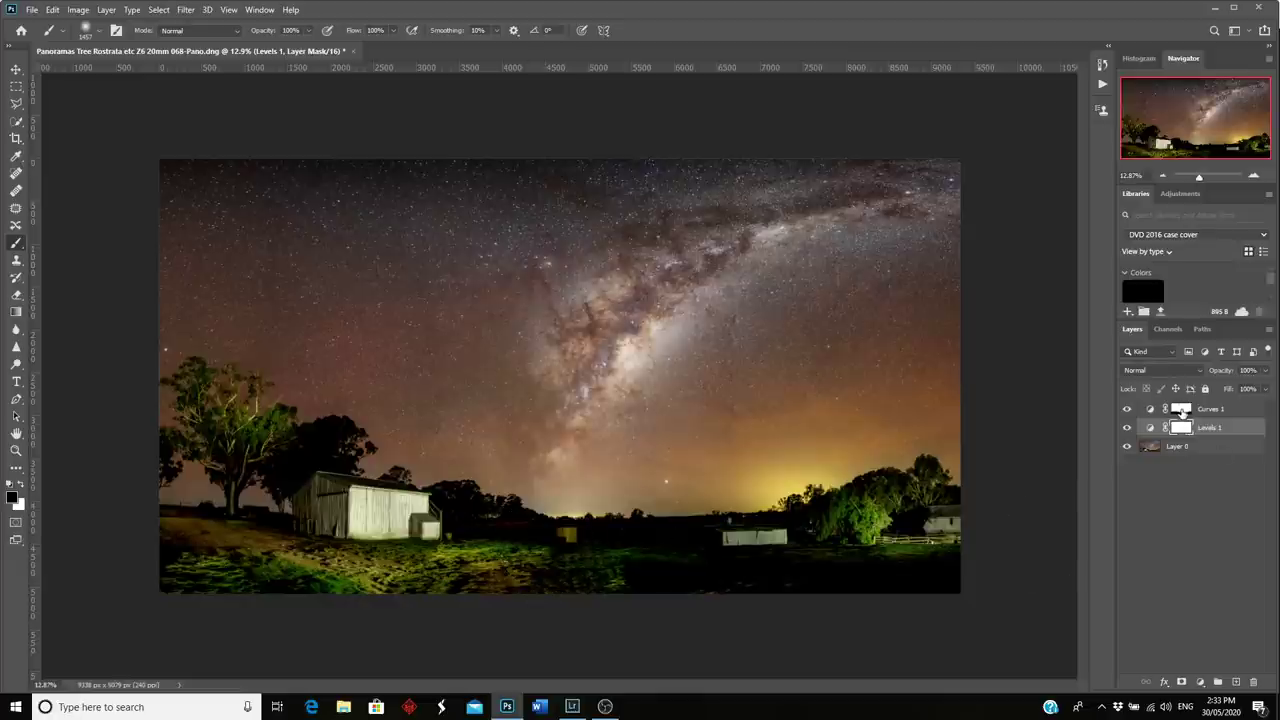
pyautogui.click(1182, 411)
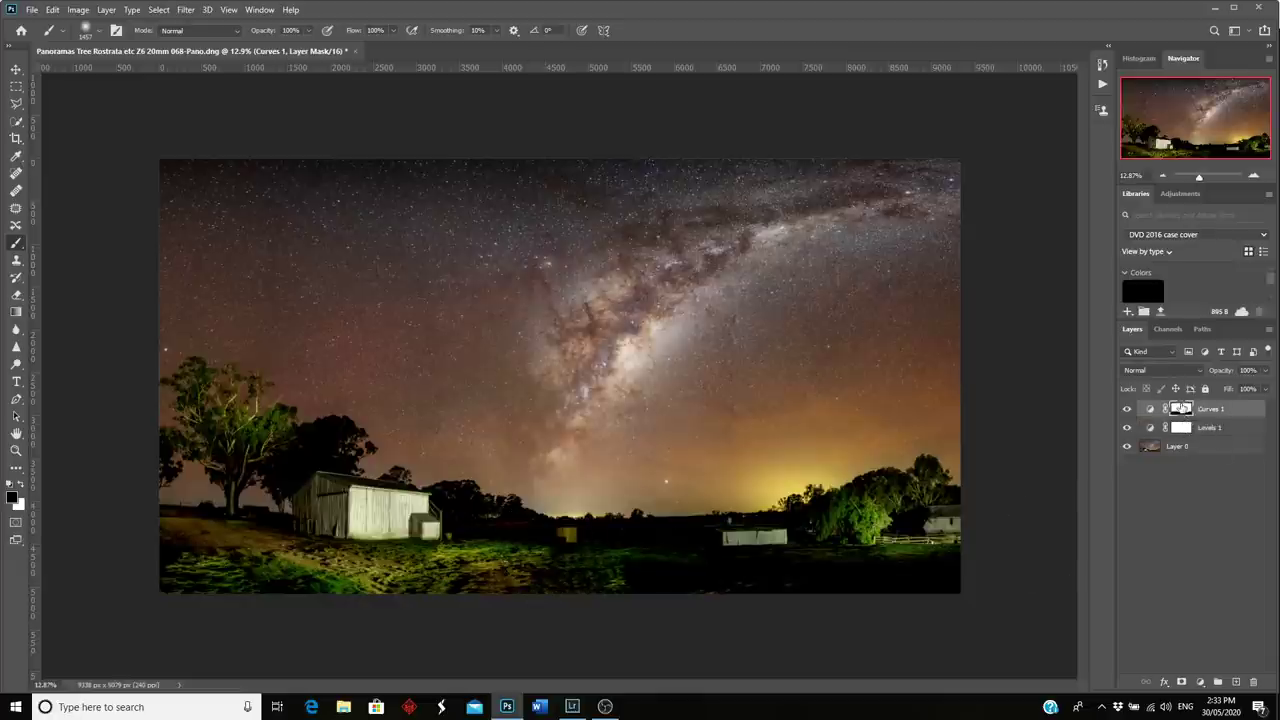
pyautogui.moveTo(1185, 410); pyautogui.dragTo(1182, 428)
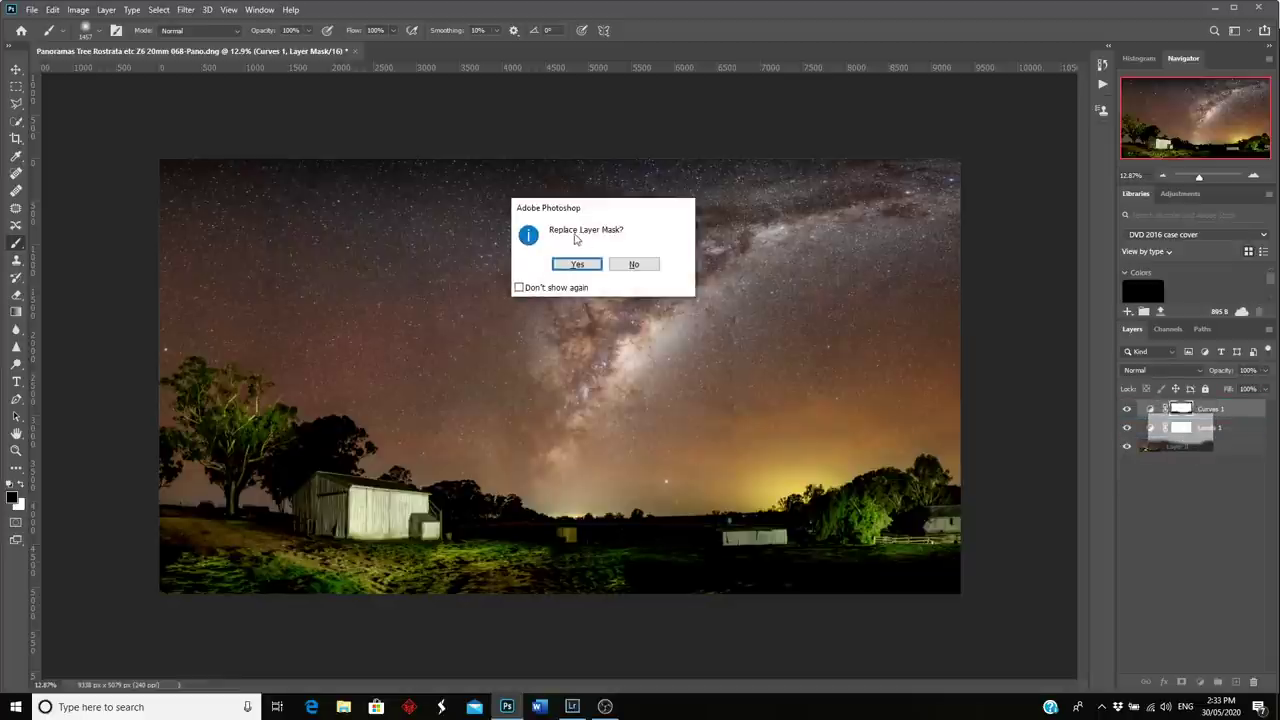
pyautogui.click(578, 264)
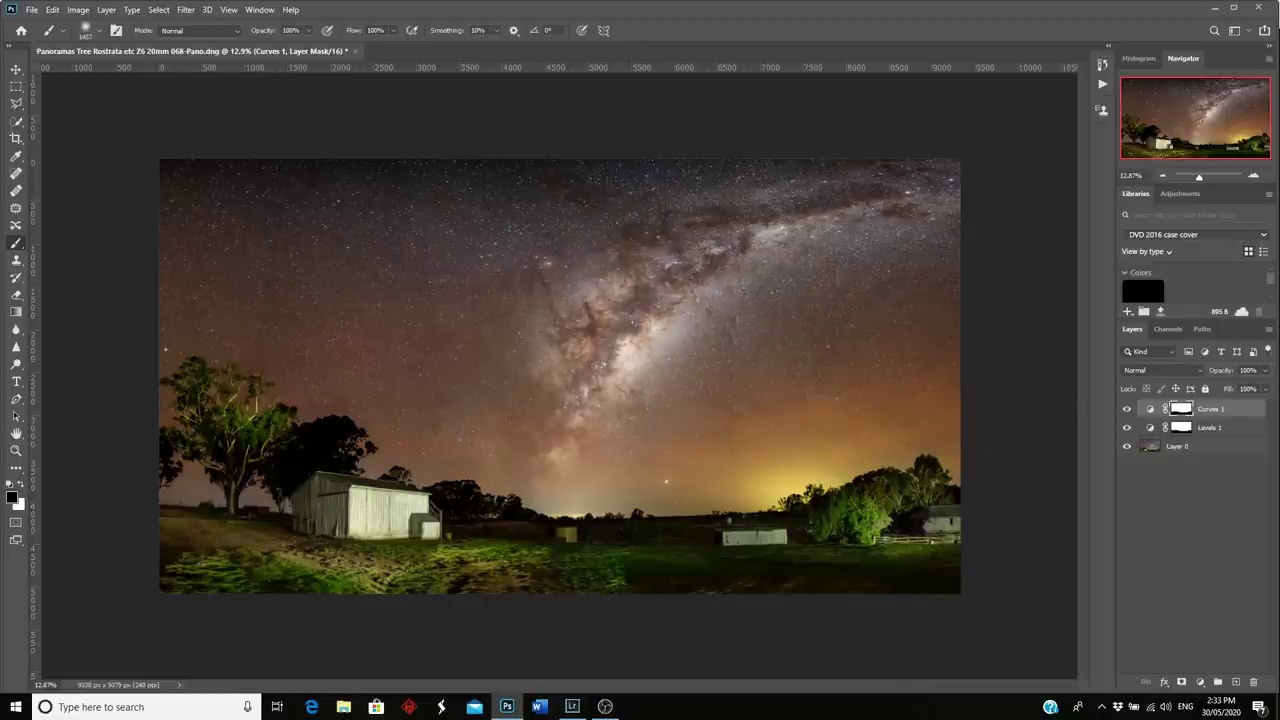
# Step: Merge the Curves and Levels adjustments into a duplicate of Layer 0, keeping the original layer hidden beneath it
pyautogui.click(1152, 447)
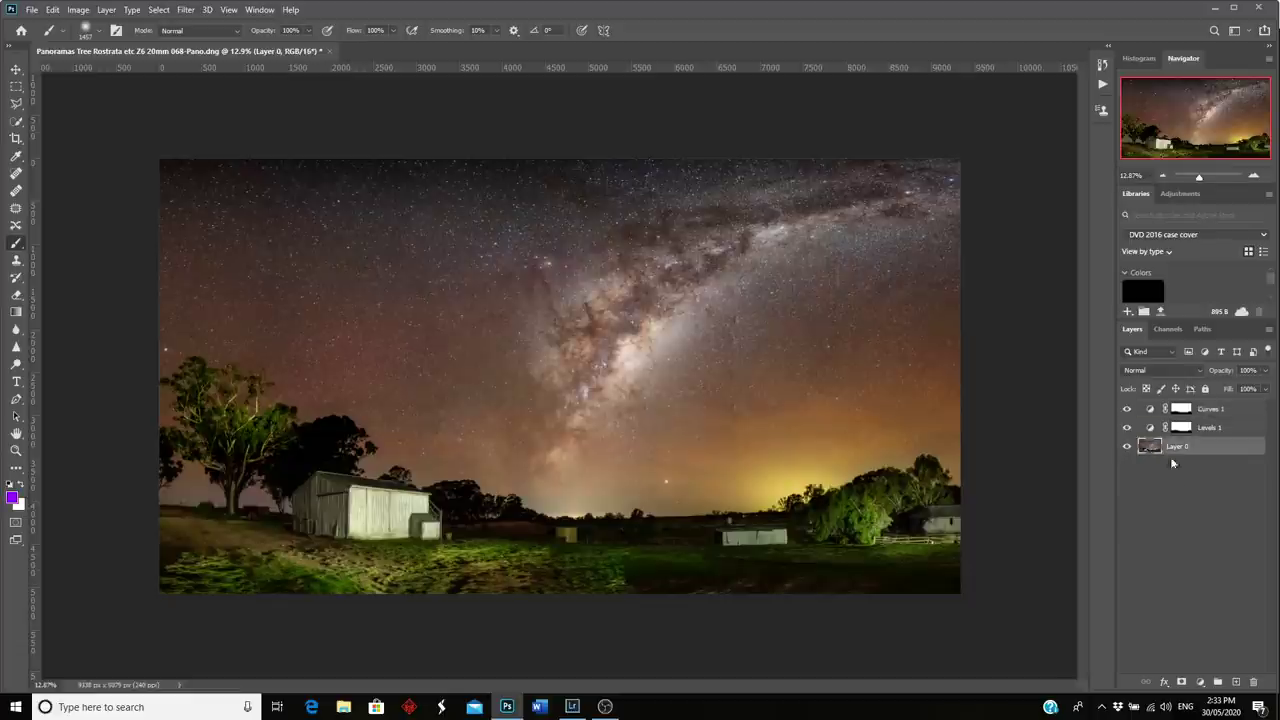
pyautogui.click(102, 10)
pyautogui.click(140, 64)
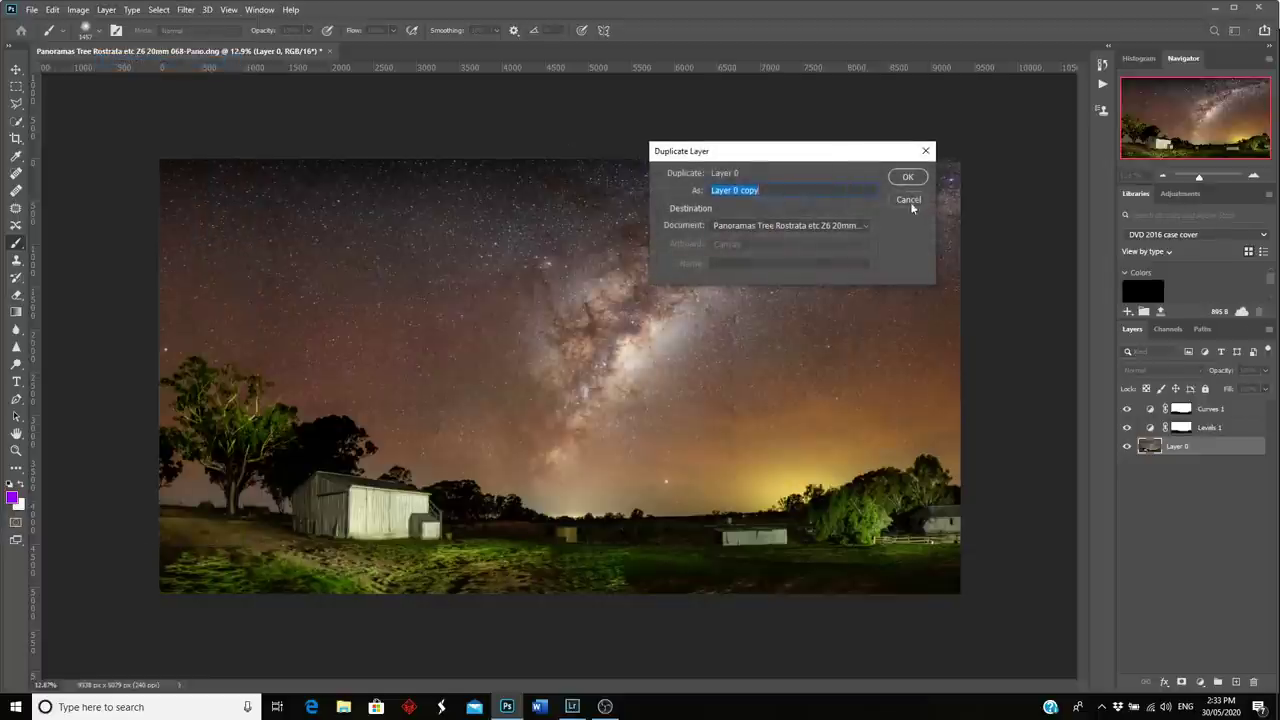
pyautogui.click(907, 177)
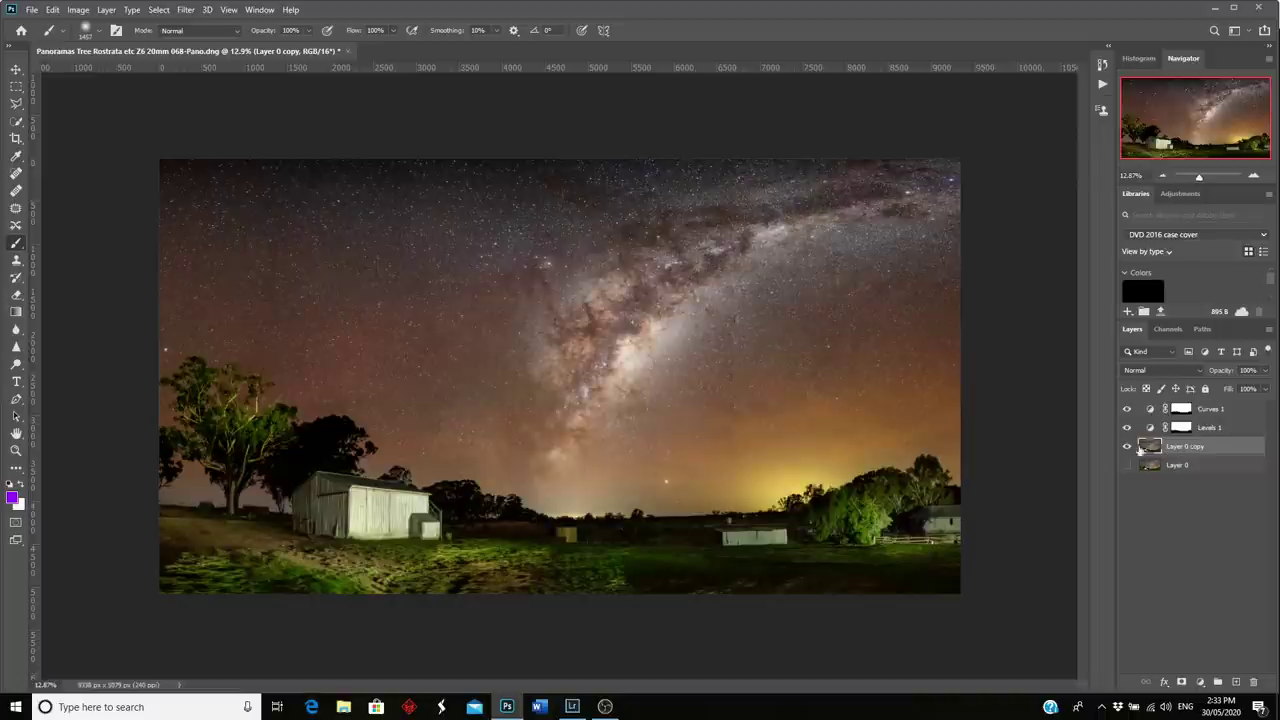
pyautogui.click(106, 10)
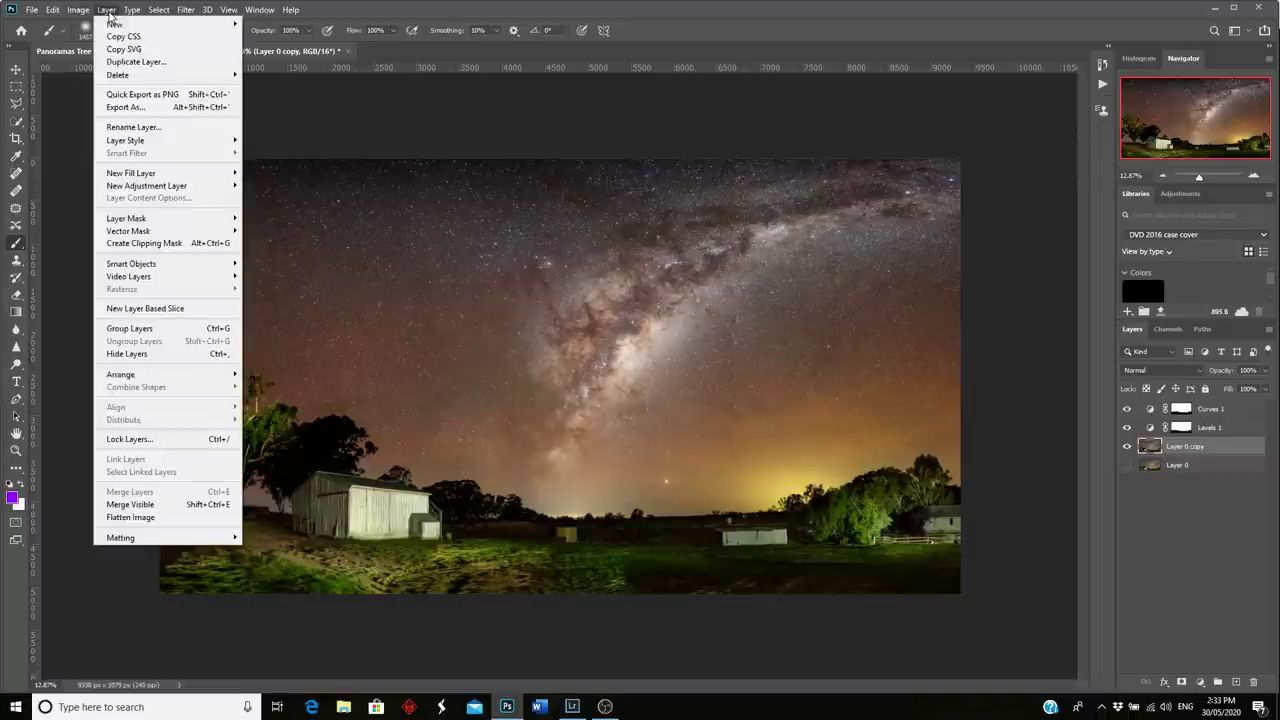
pyautogui.click(140, 510)
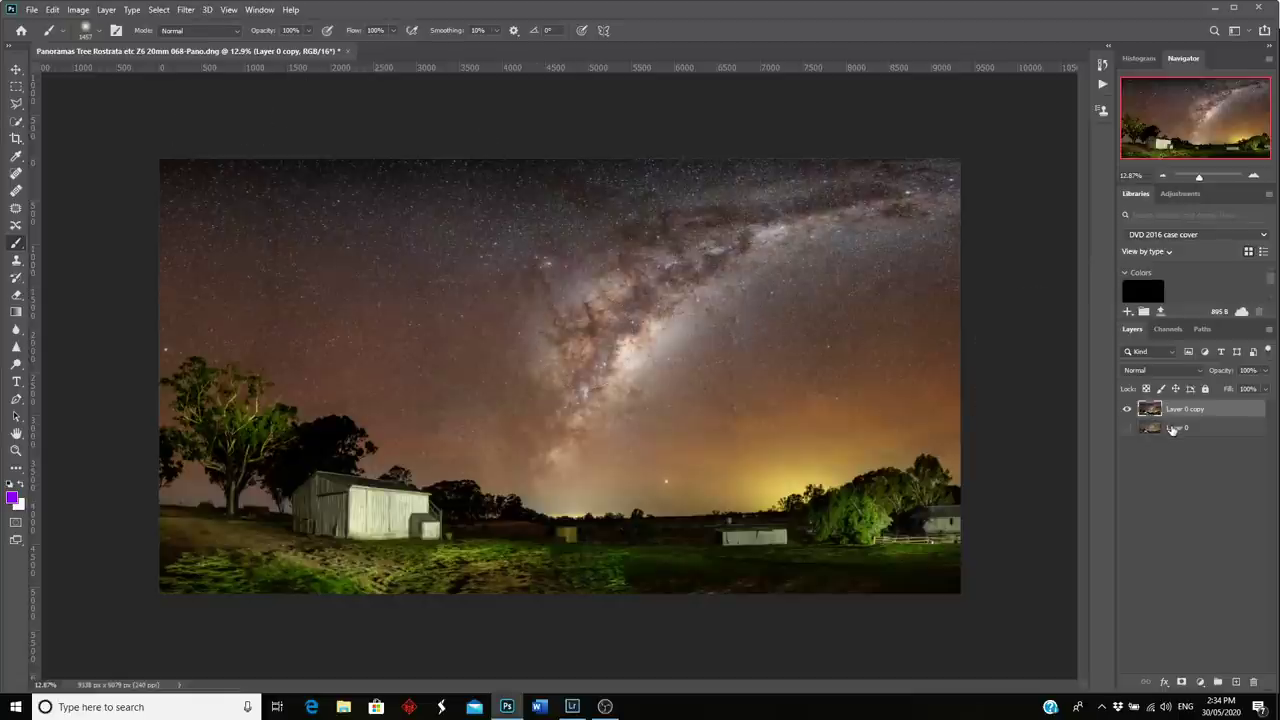
# Step: Select the highlights of Layer 0 copy using Color Range with fuzziness 68% and range 121
pyautogui.click(159, 10)
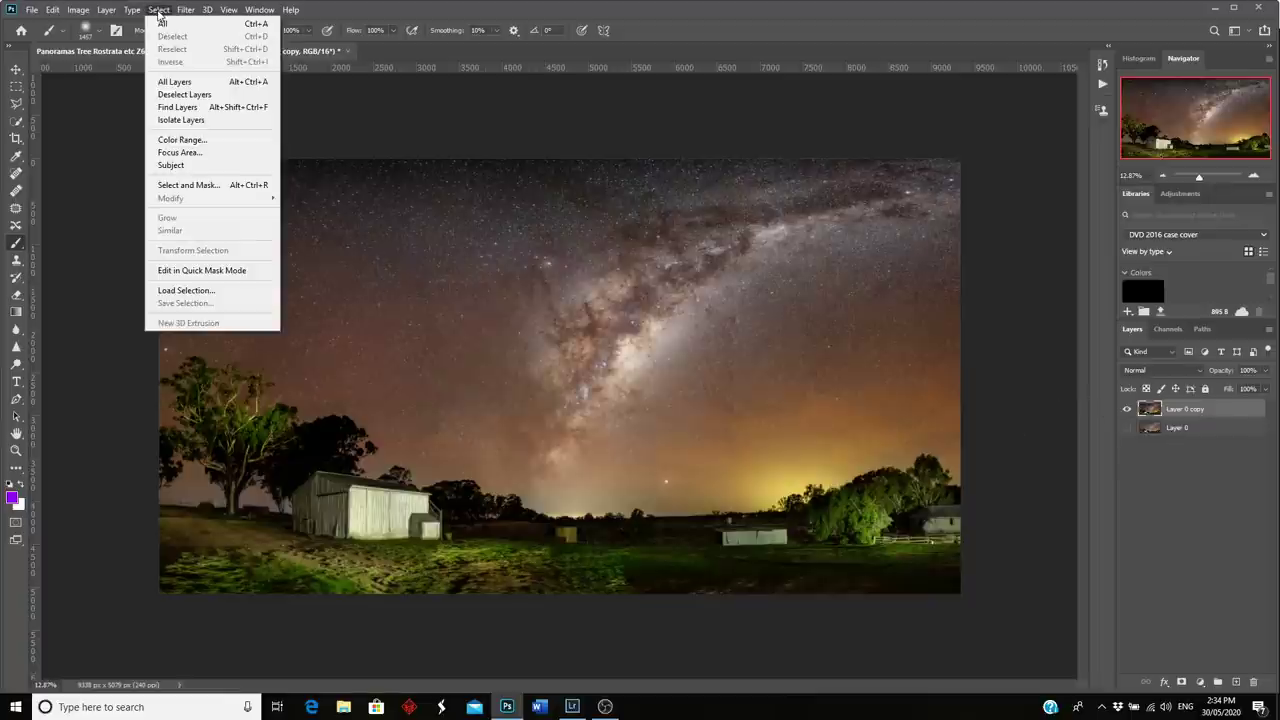
pyautogui.click(187, 143)
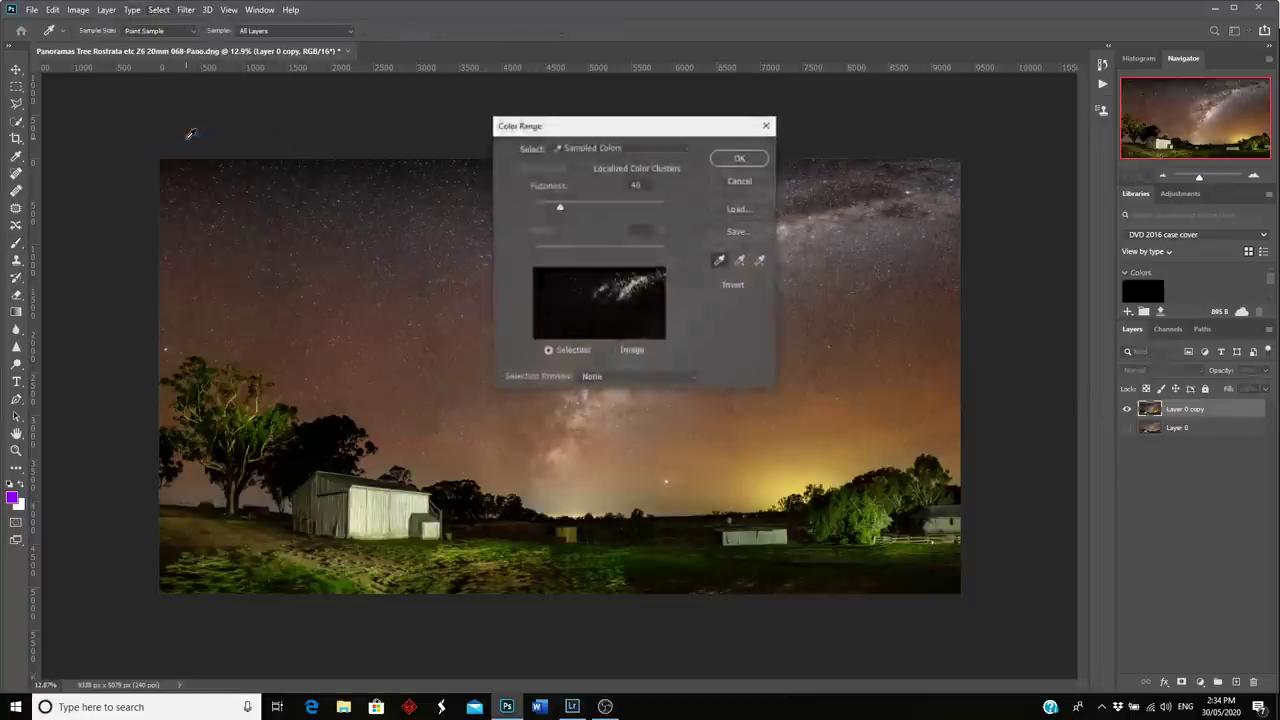
pyautogui.click(686, 147)
pyautogui.click(587, 278)
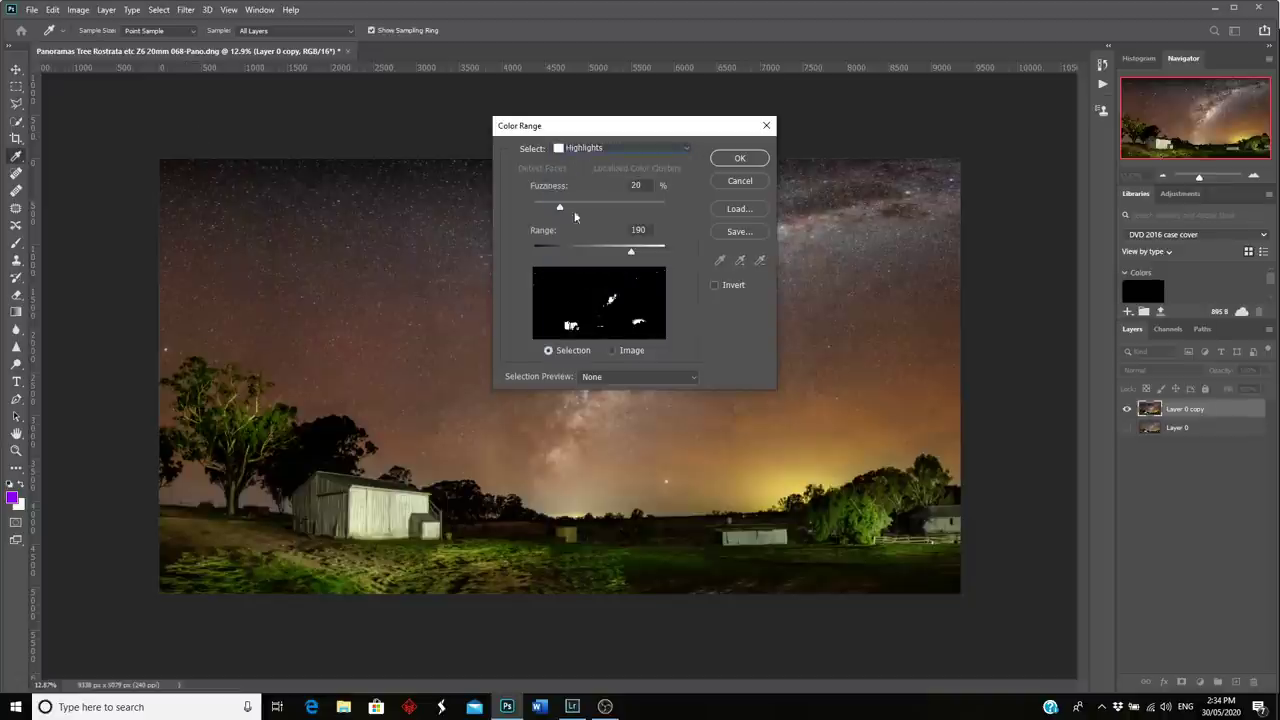
pyautogui.moveTo(567, 206); pyautogui.dragTo(621, 202)
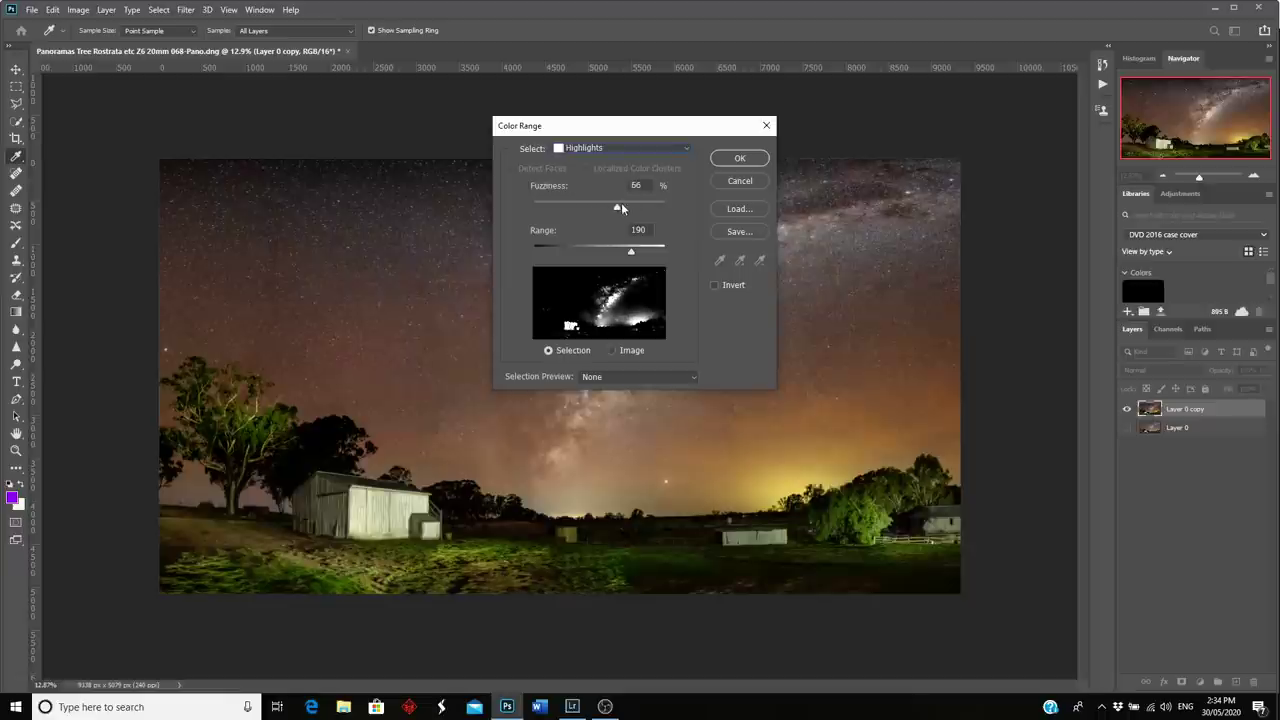
pyautogui.moveTo(630, 256); pyautogui.dragTo(598, 262)
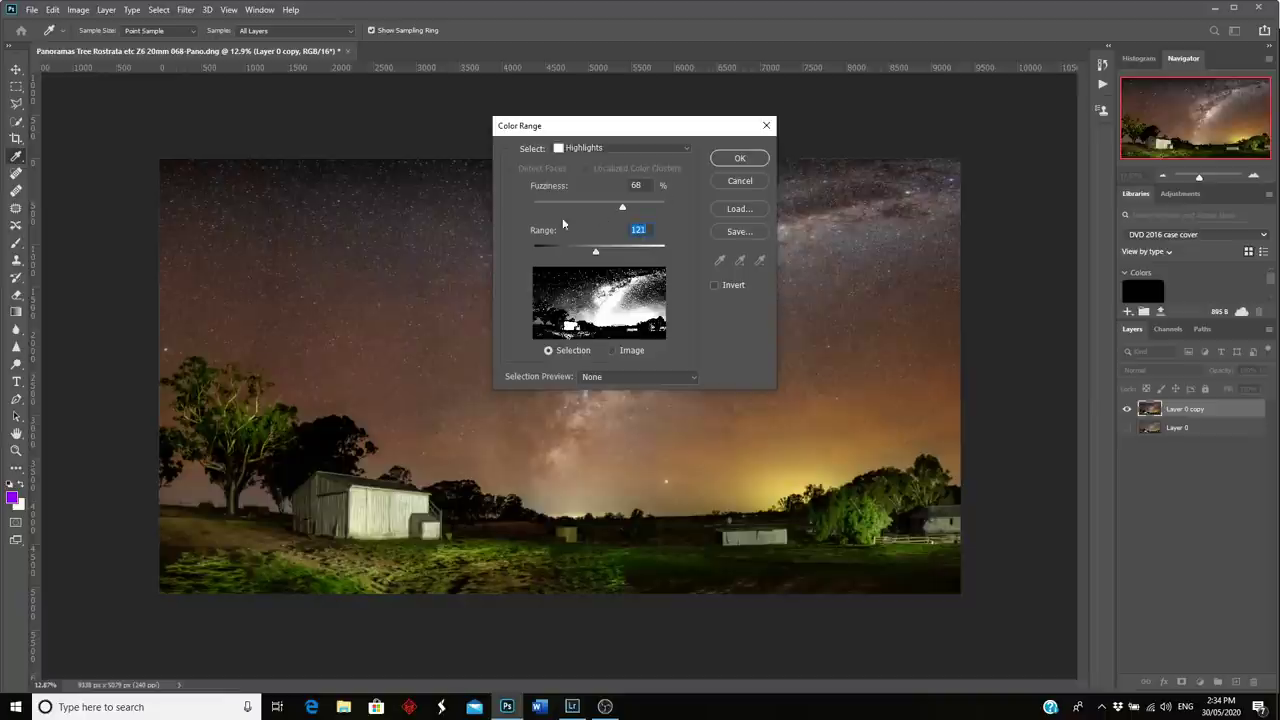
pyautogui.click(738, 159)
pyautogui.press('b')
# Step: Expand the highlights selection by 2 pixels and feather its edges
pyautogui.click(157, 10)
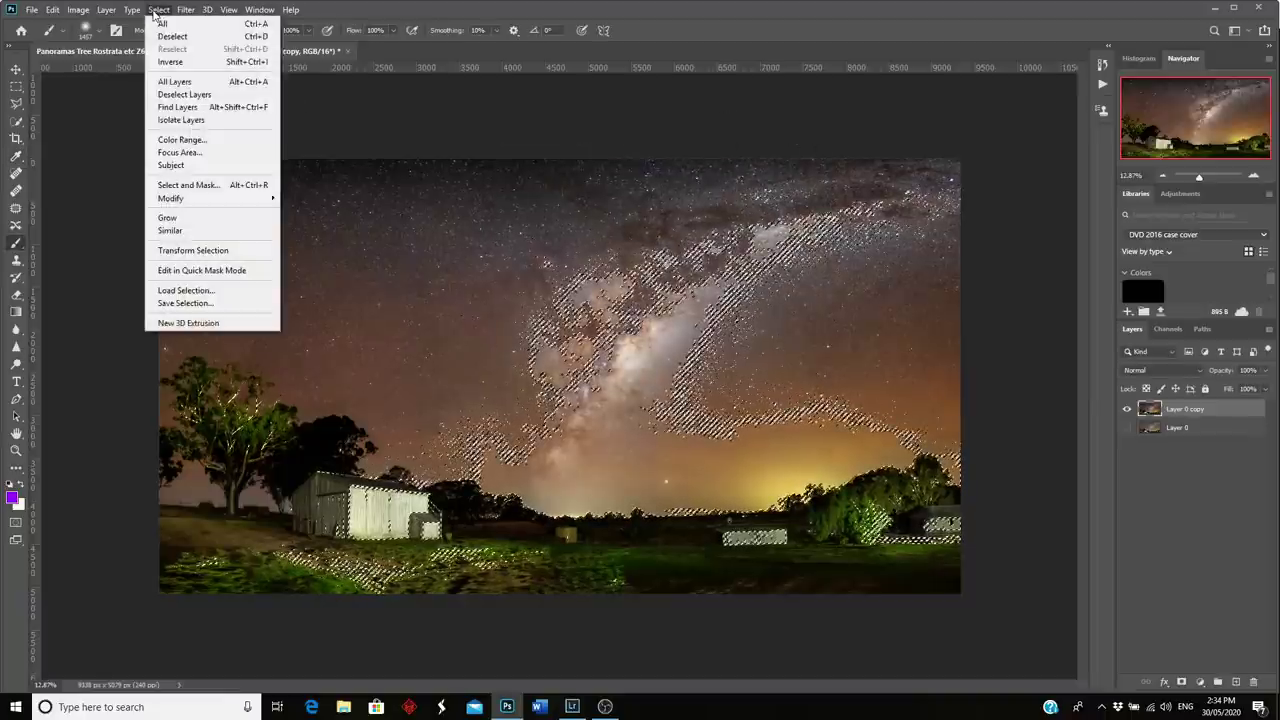
pyautogui.moveTo(275, 199)
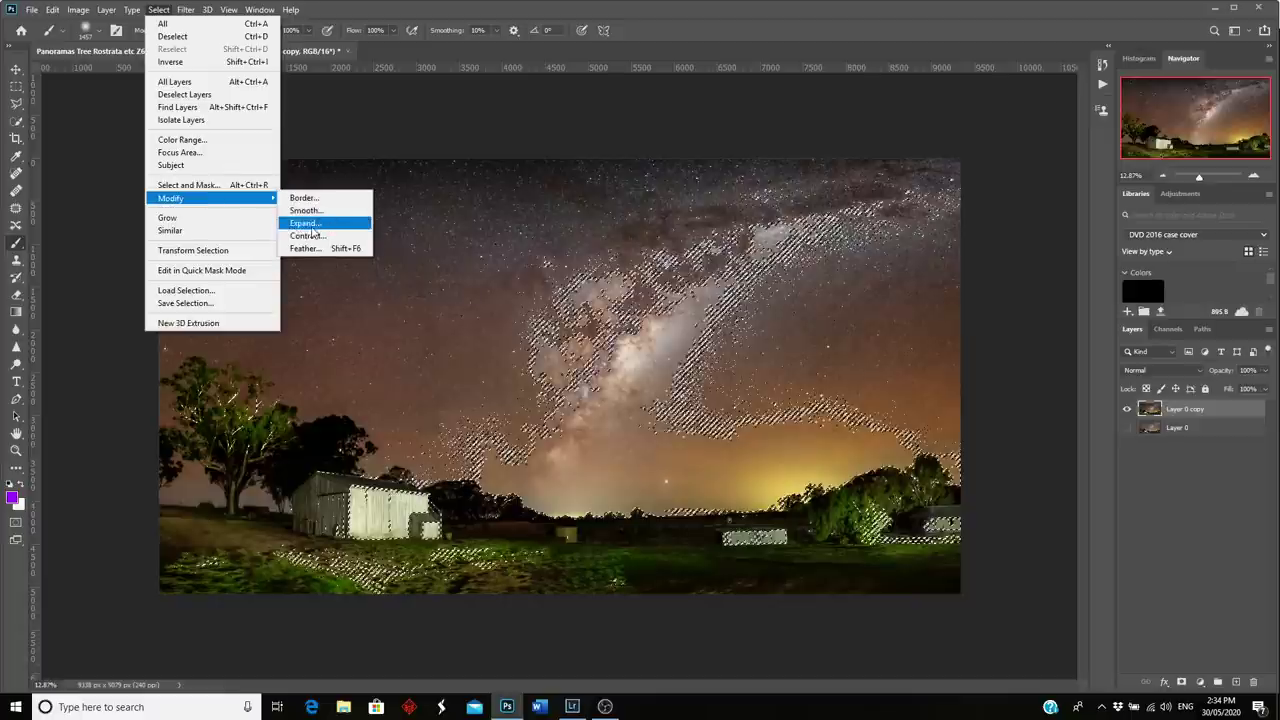
pyautogui.click(313, 224)
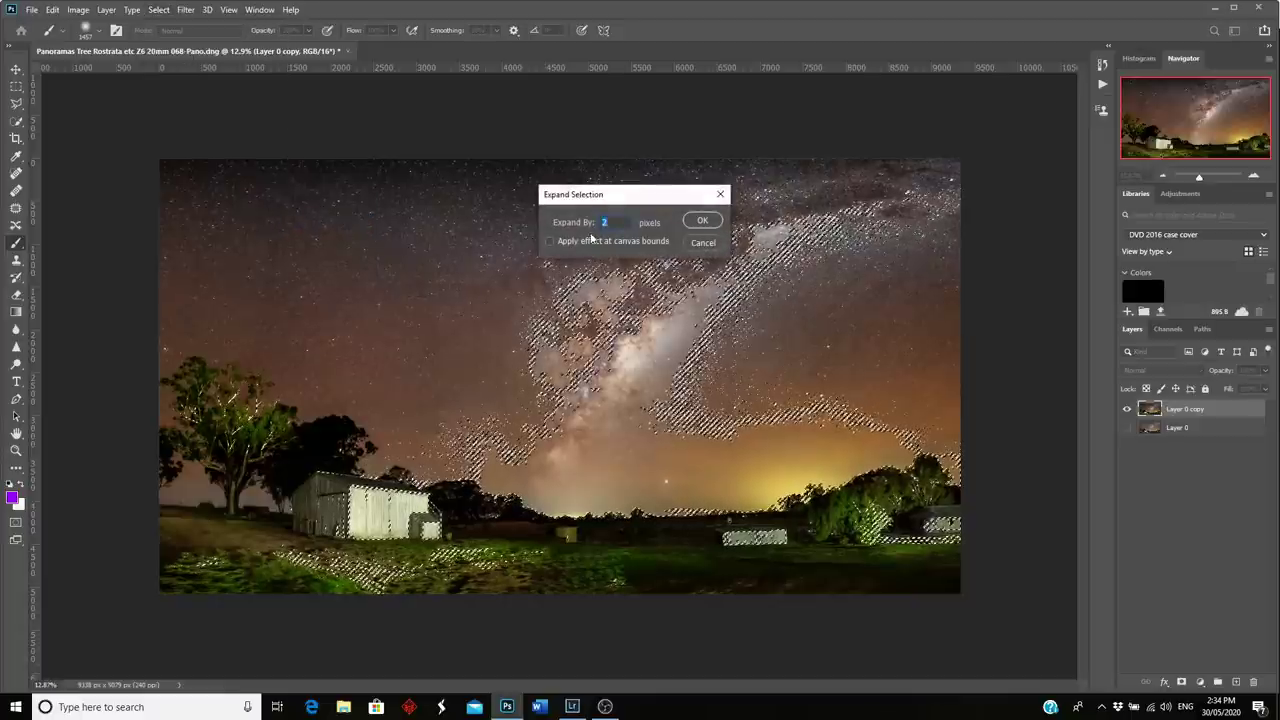
pyautogui.click(702, 220)
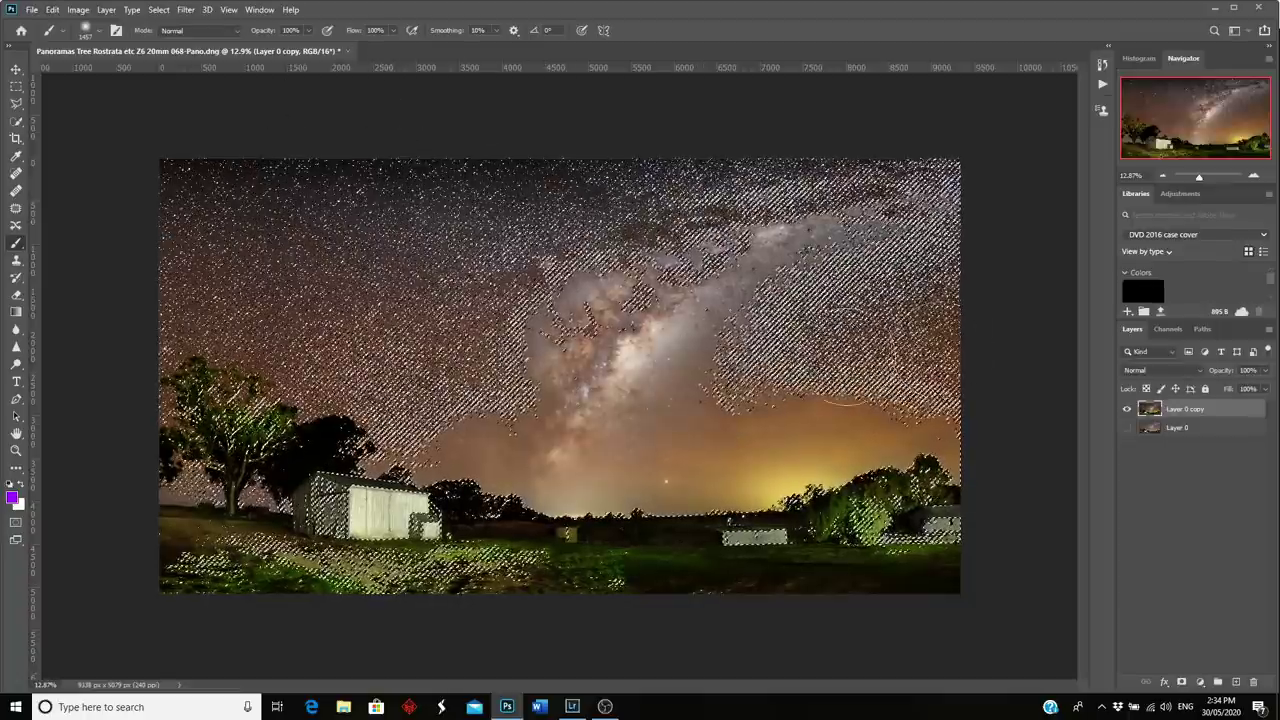
pyautogui.click(158, 9)
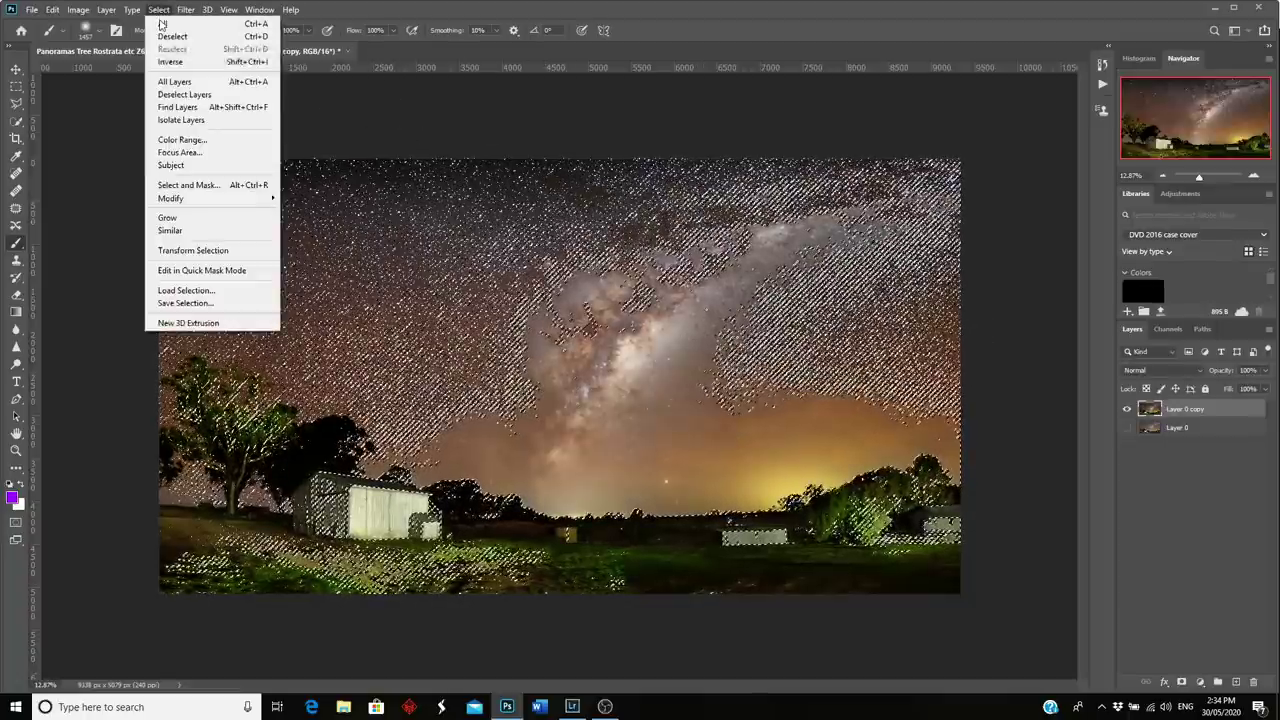
pyautogui.moveTo(214, 199)
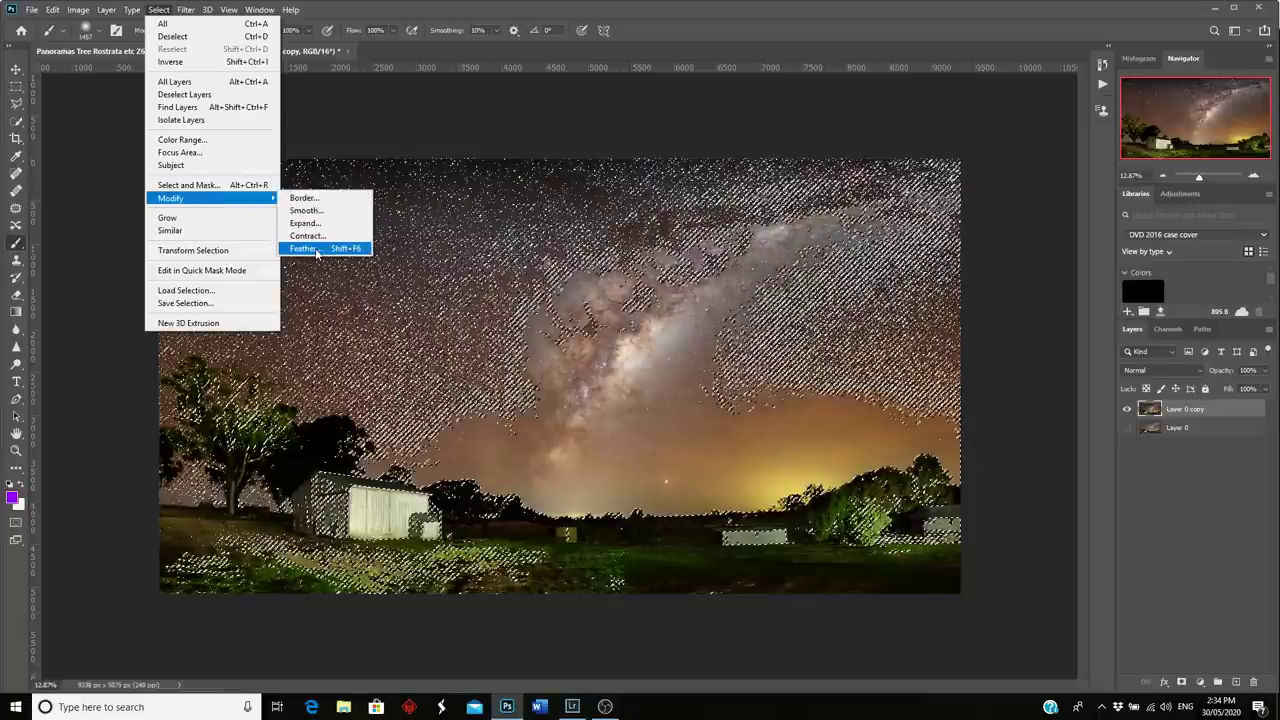
pyautogui.click(316, 248)
pyautogui.click(703, 216)
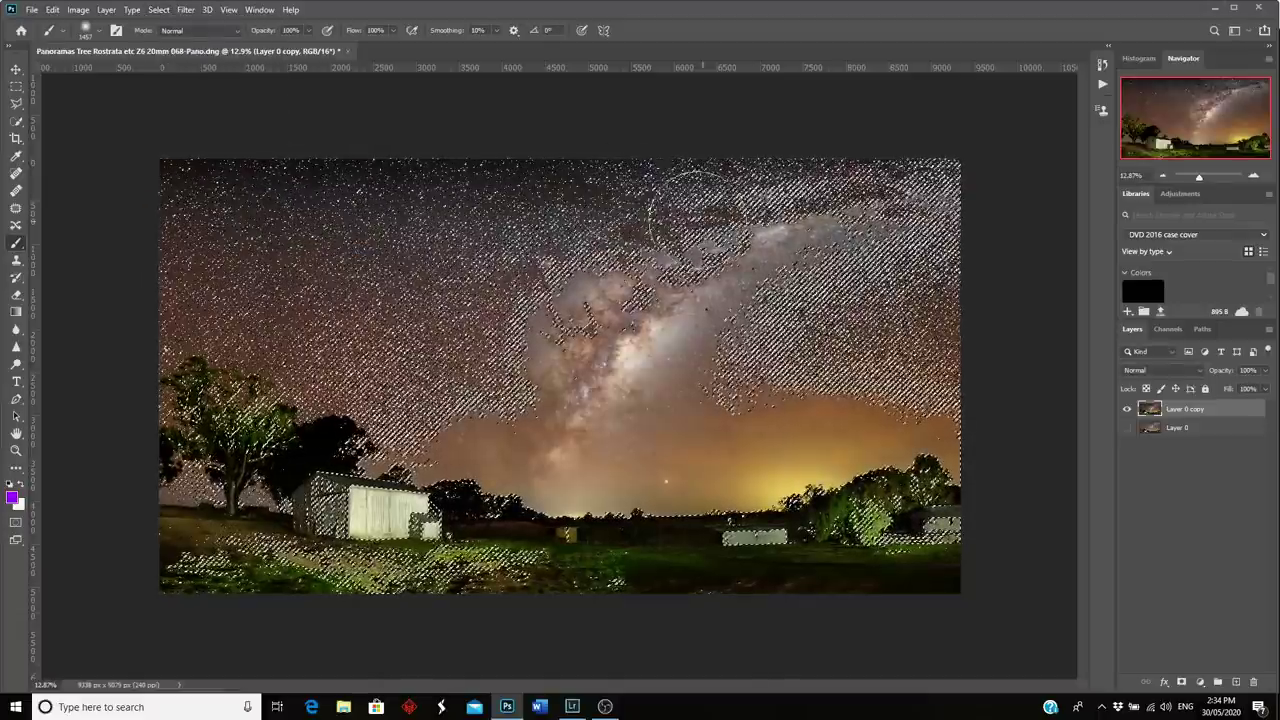
# Step: Apply a Minimum filter with a 0.3 pixel radius, preserving roundness, to the selected highlights, and clear the selection
pyautogui.click(185, 10)
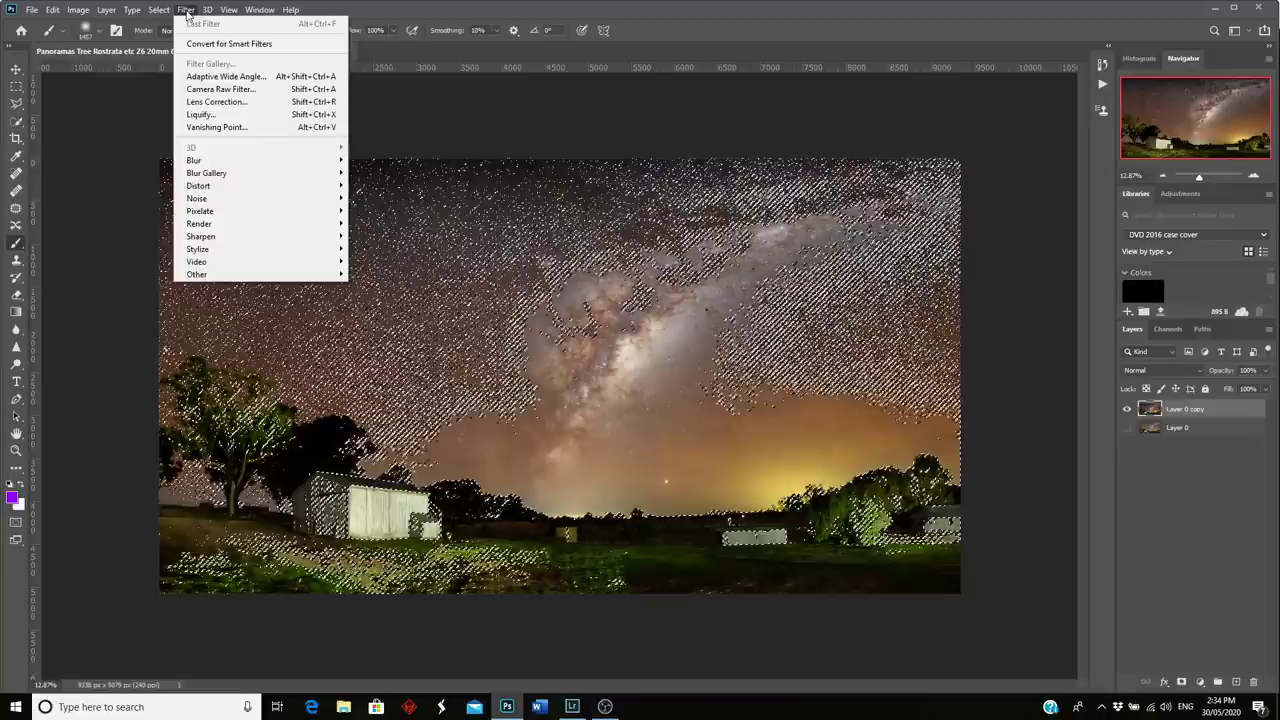
pyautogui.moveTo(230, 276)
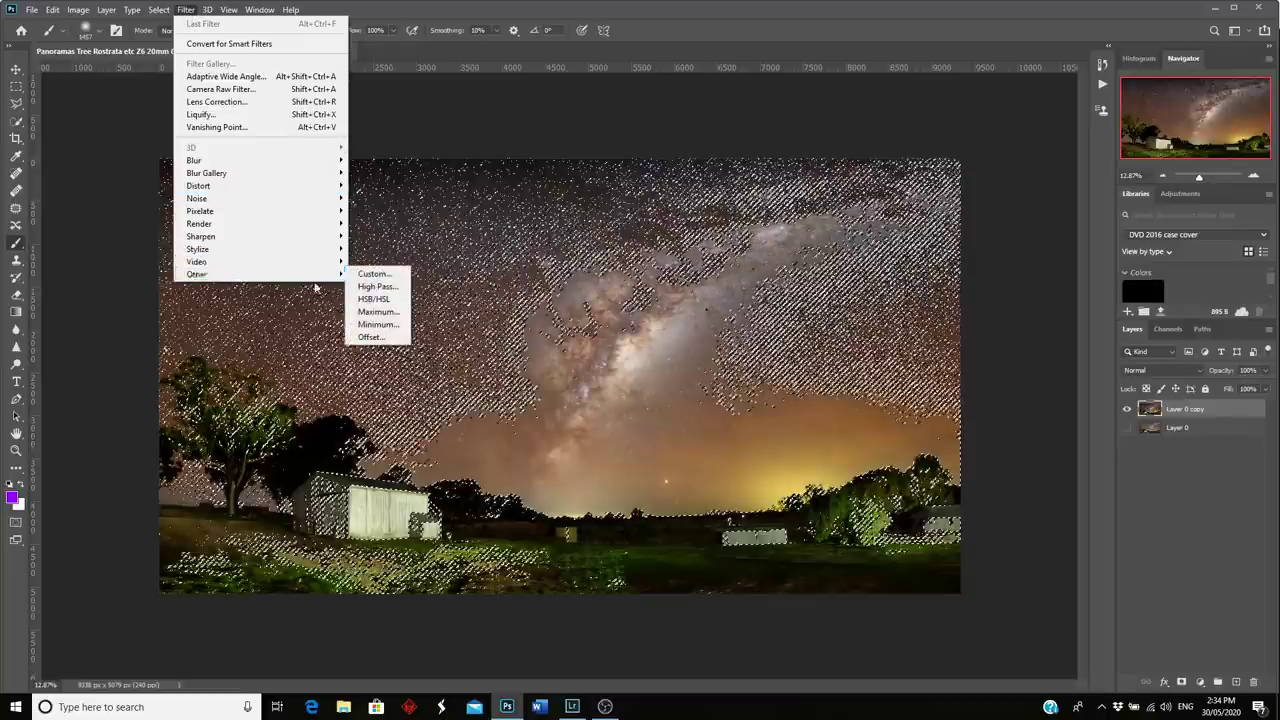
pyautogui.click(378, 325)
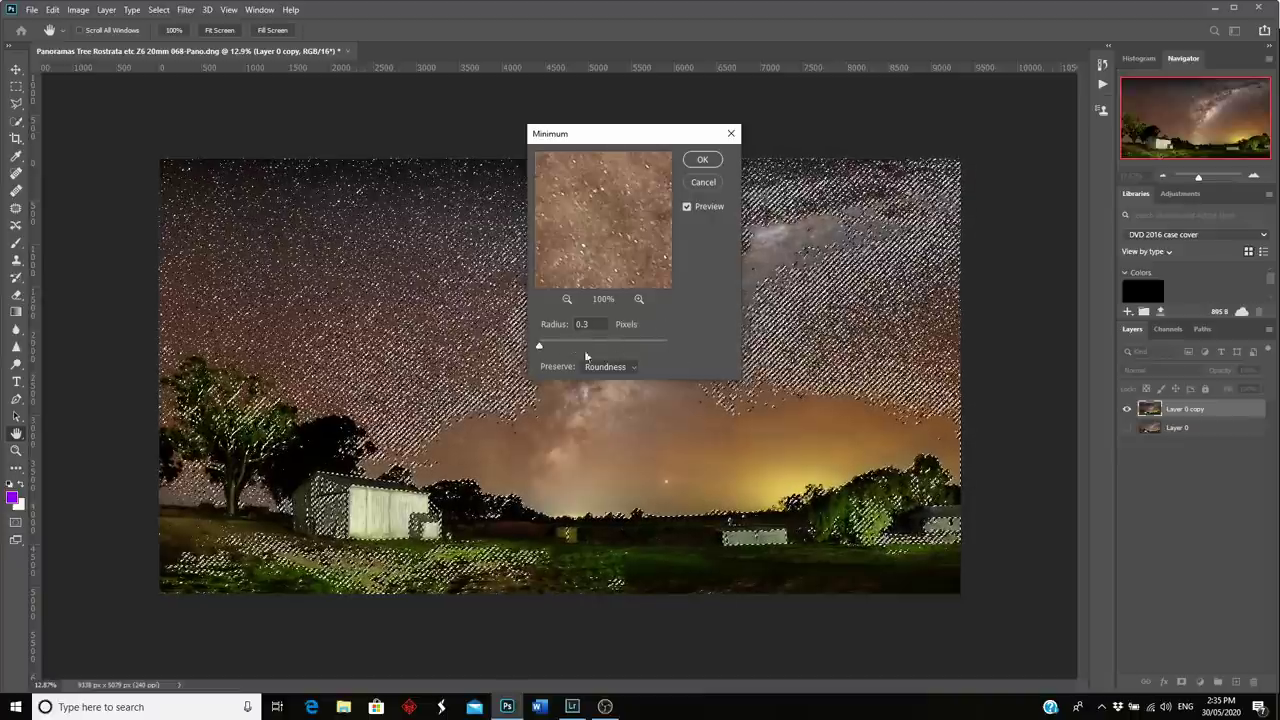
pyautogui.click(702, 159)
pyautogui.press('b')
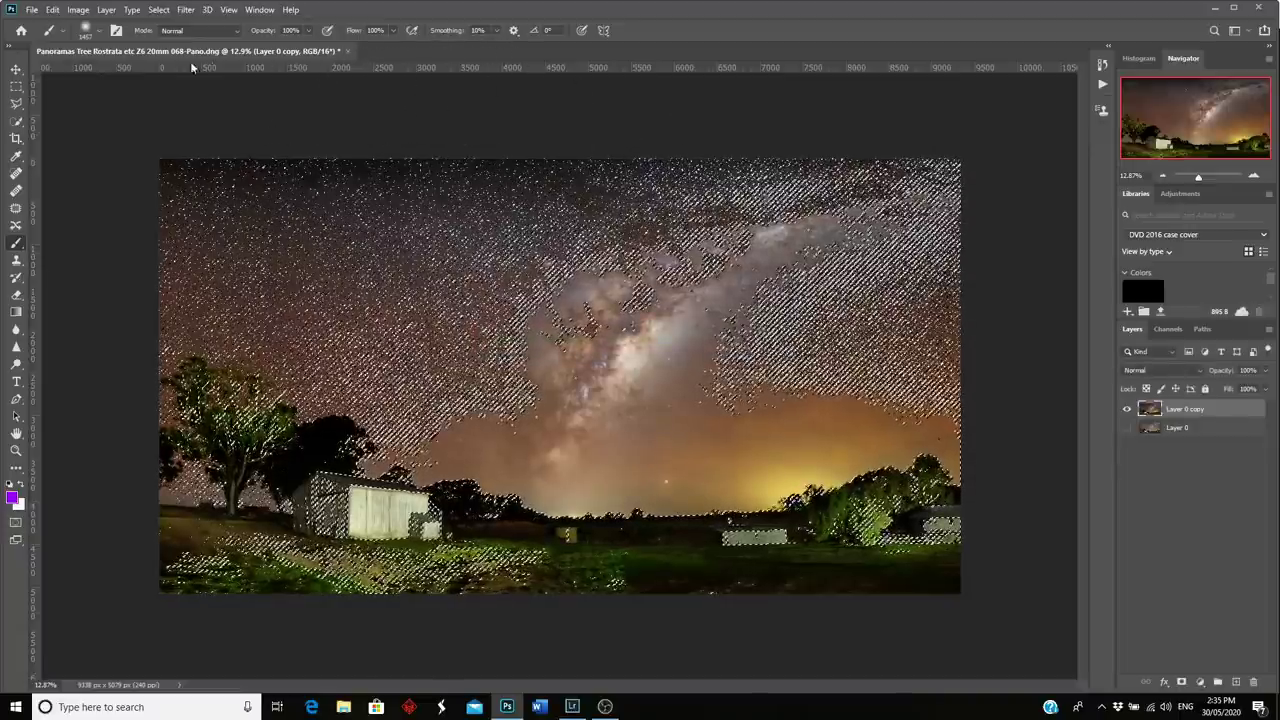
pyautogui.click(158, 9)
pyautogui.click(170, 37)
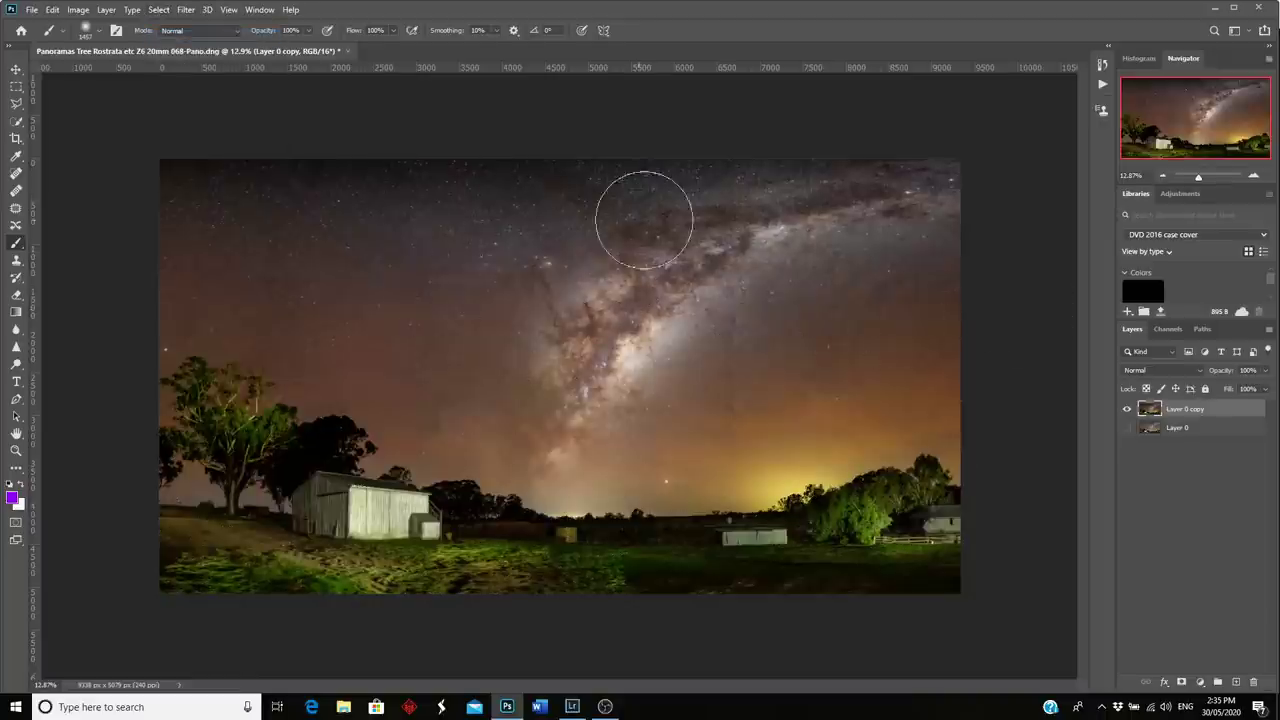
# Step: Compare Layer 0 copy with the original Layer 0, and examine the sky on both sides of the Milky Way up close
pyautogui.click(1127, 410)
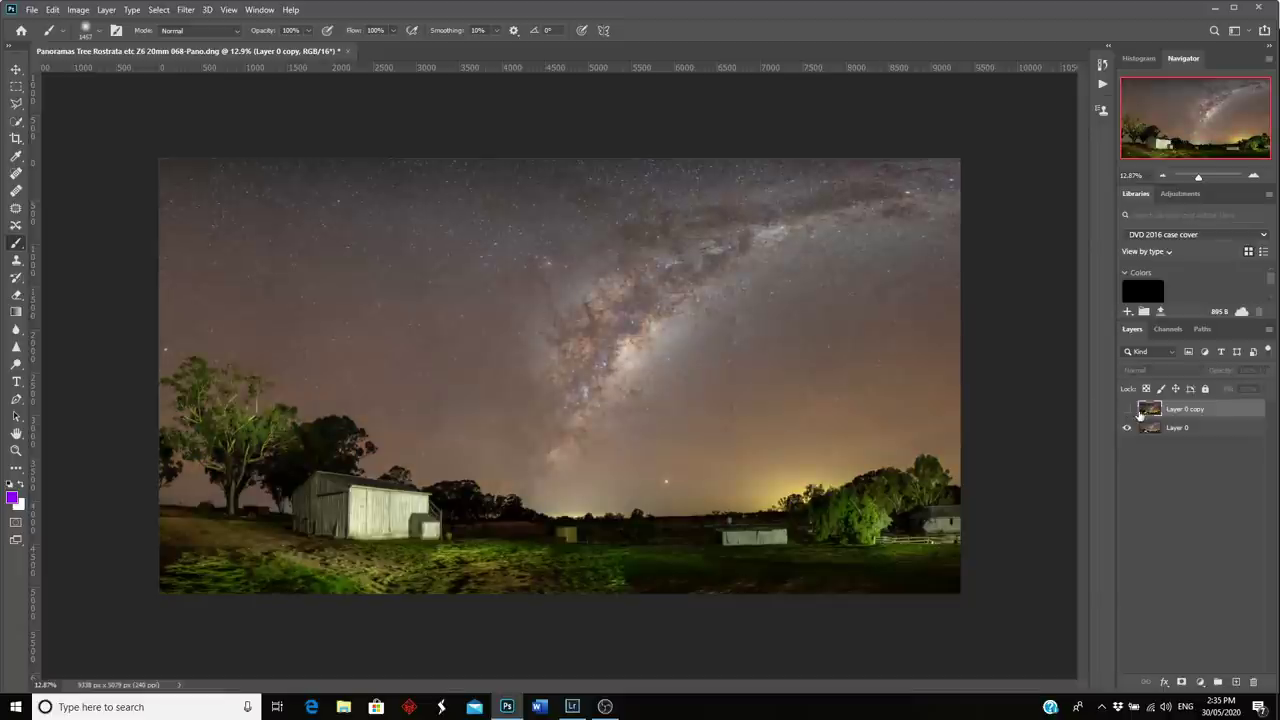
pyautogui.click(1127, 410)
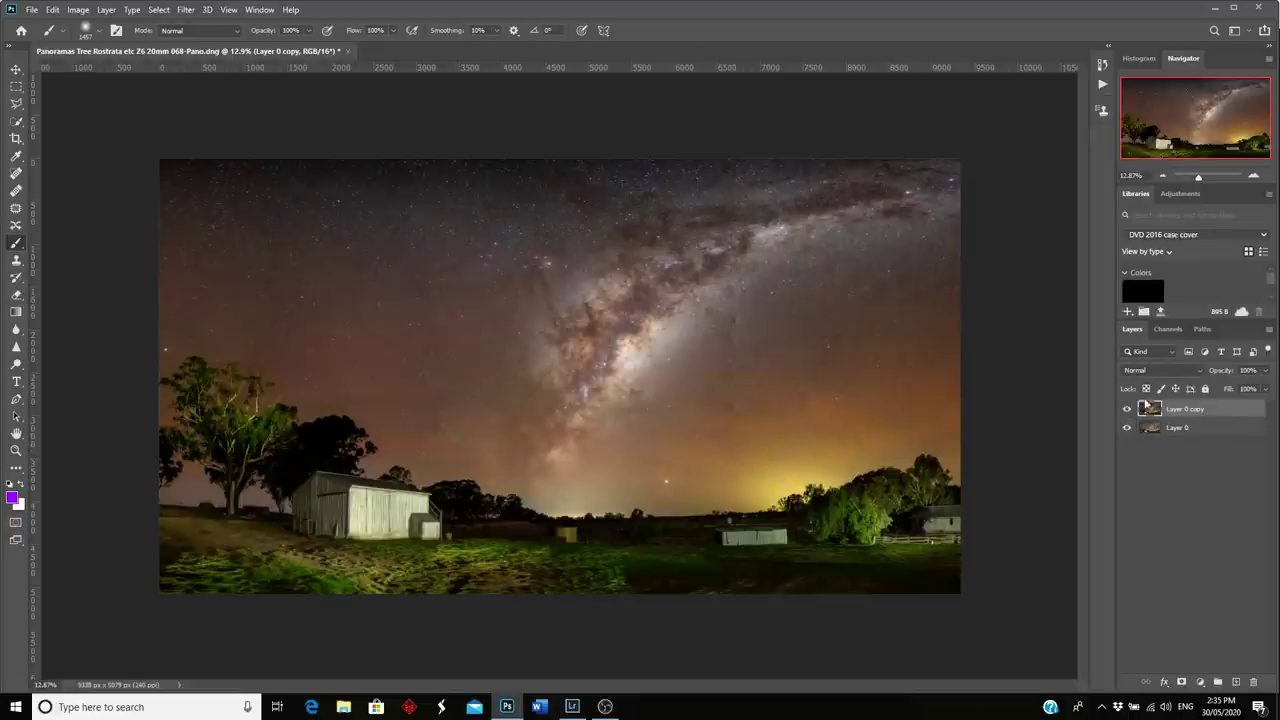
pyautogui.moveTo(1203, 180); pyautogui.dragTo(1207, 181)
pyautogui.moveTo(1198, 125); pyautogui.dragTo(1226, 133)
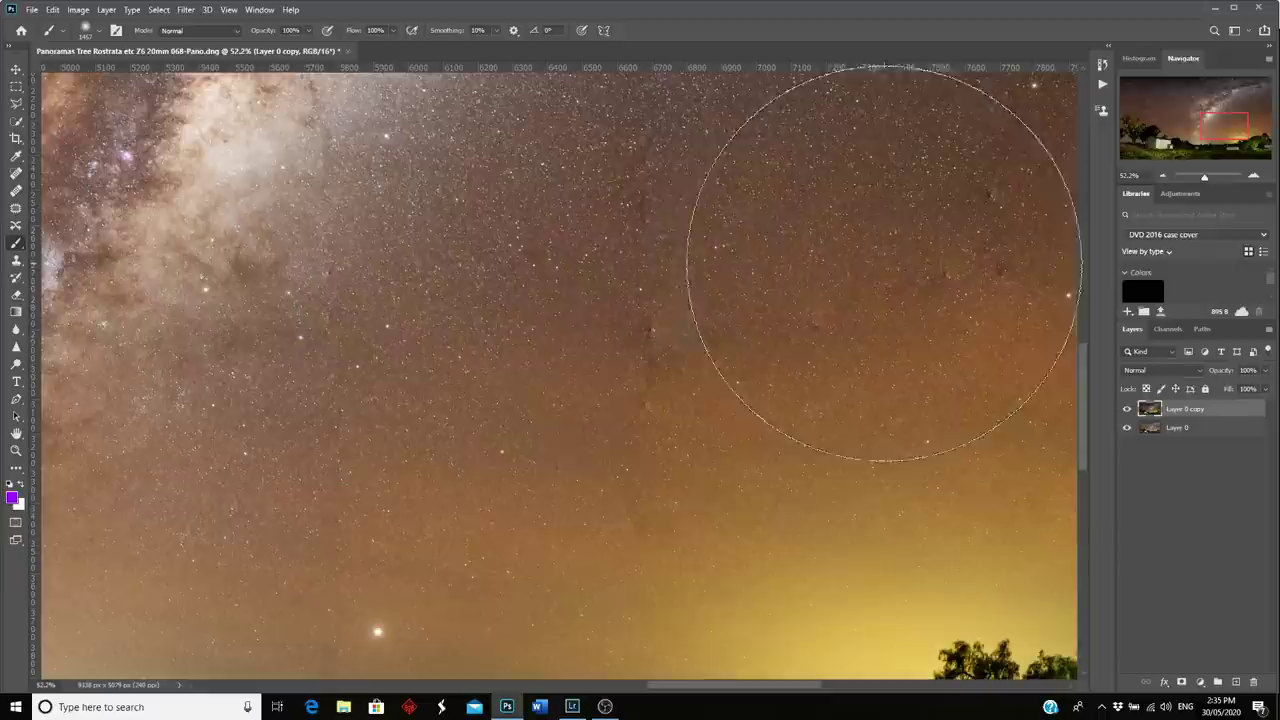
pyautogui.moveTo(1222, 134); pyautogui.dragTo(1175, 135)
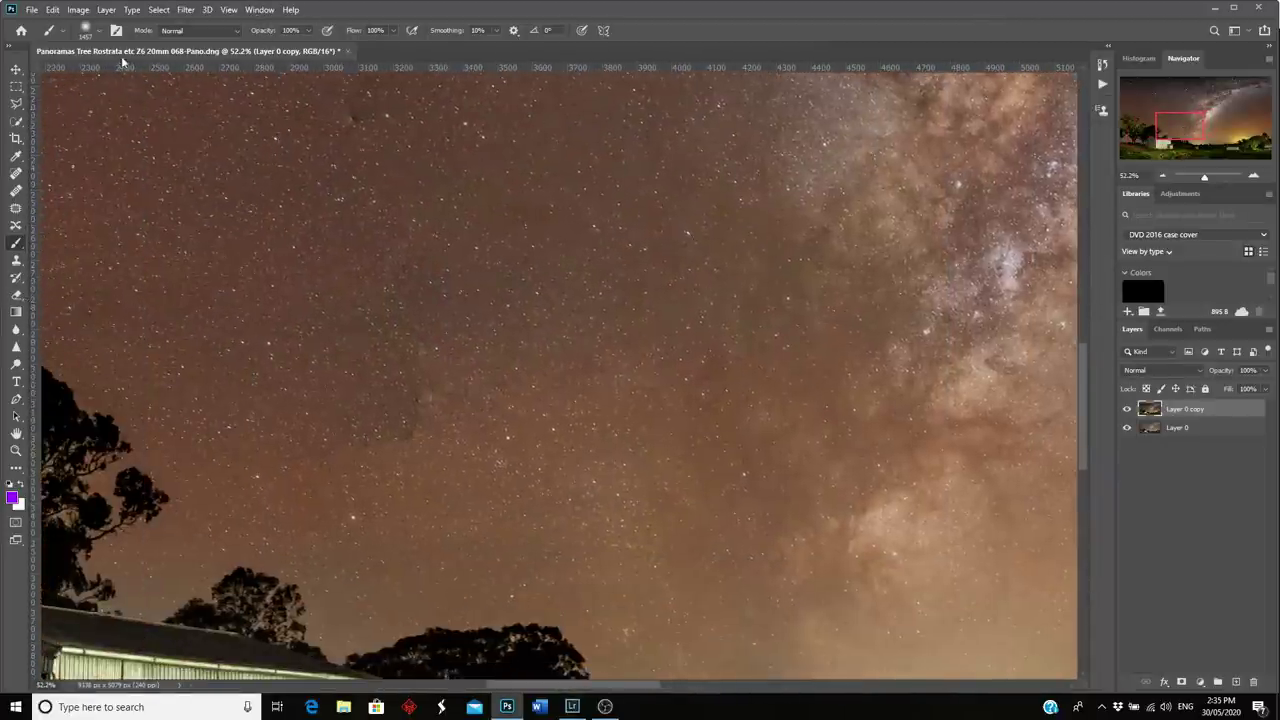
# Step: Set the Brush tool's size to 139 px
pyautogui.click(98, 33)
pyautogui.moveTo(156, 77); pyautogui.dragTo(127, 77)
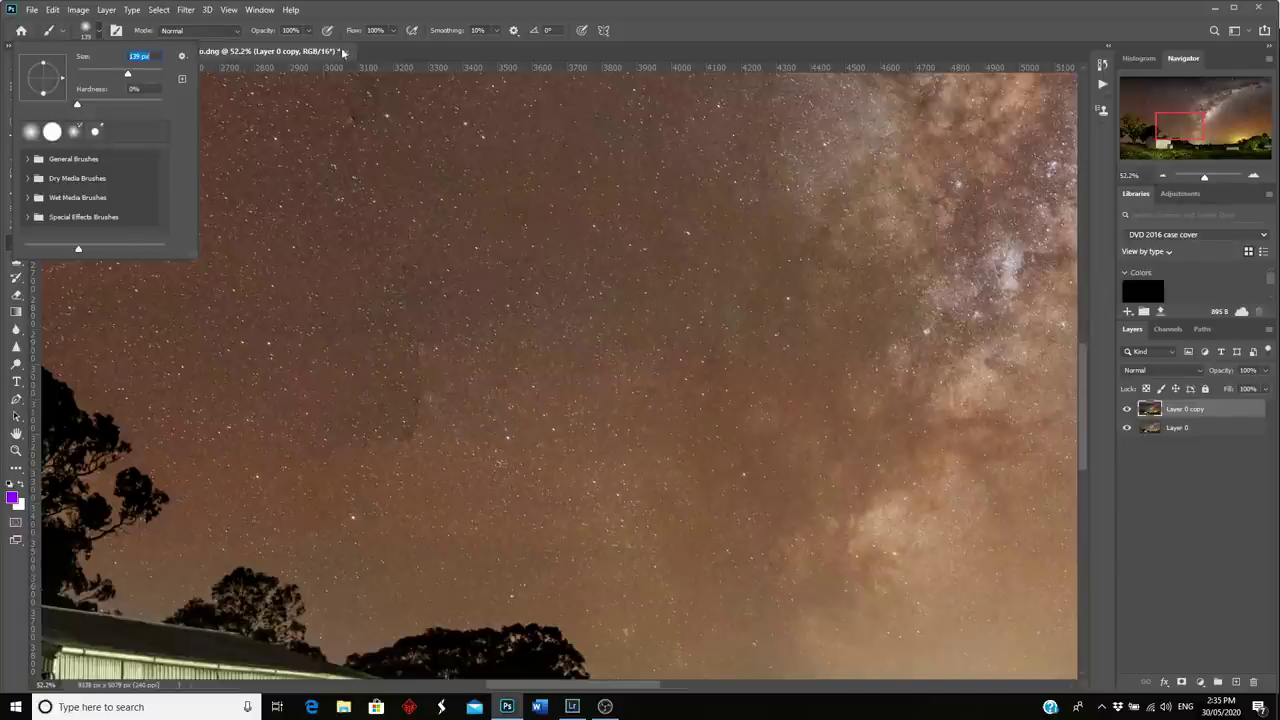
pyautogui.click(558, 44)
# Step: Clone out the dark spots in the sky above the large shed using a soft 75 px Clone Stamp
pyautogui.click(16, 260)
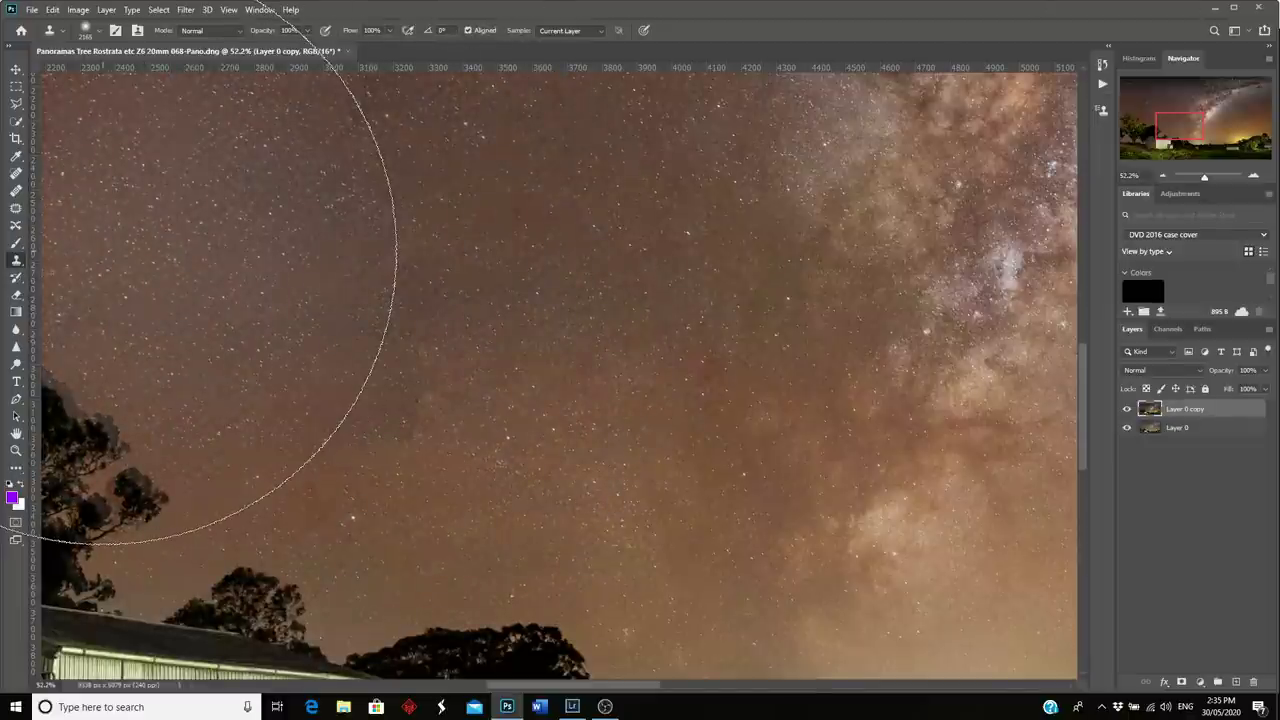
pyautogui.click(100, 32)
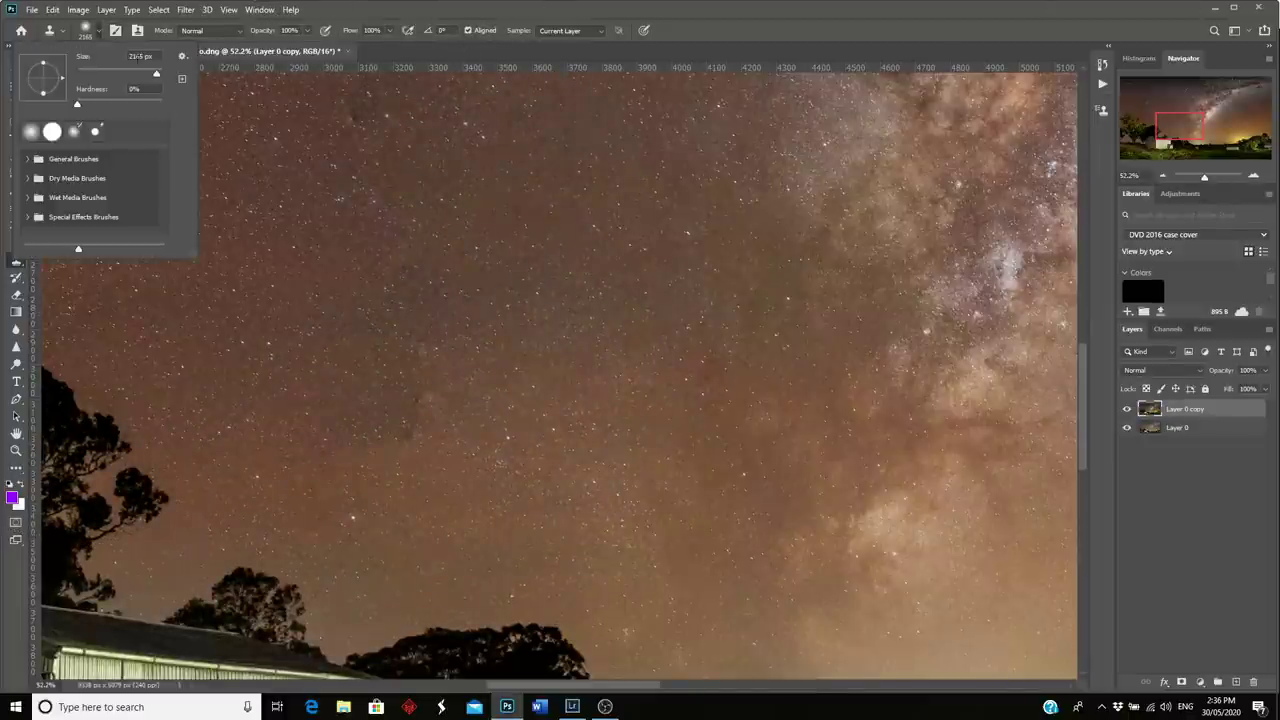
pyautogui.moveTo(157, 78); pyautogui.dragTo(103, 80)
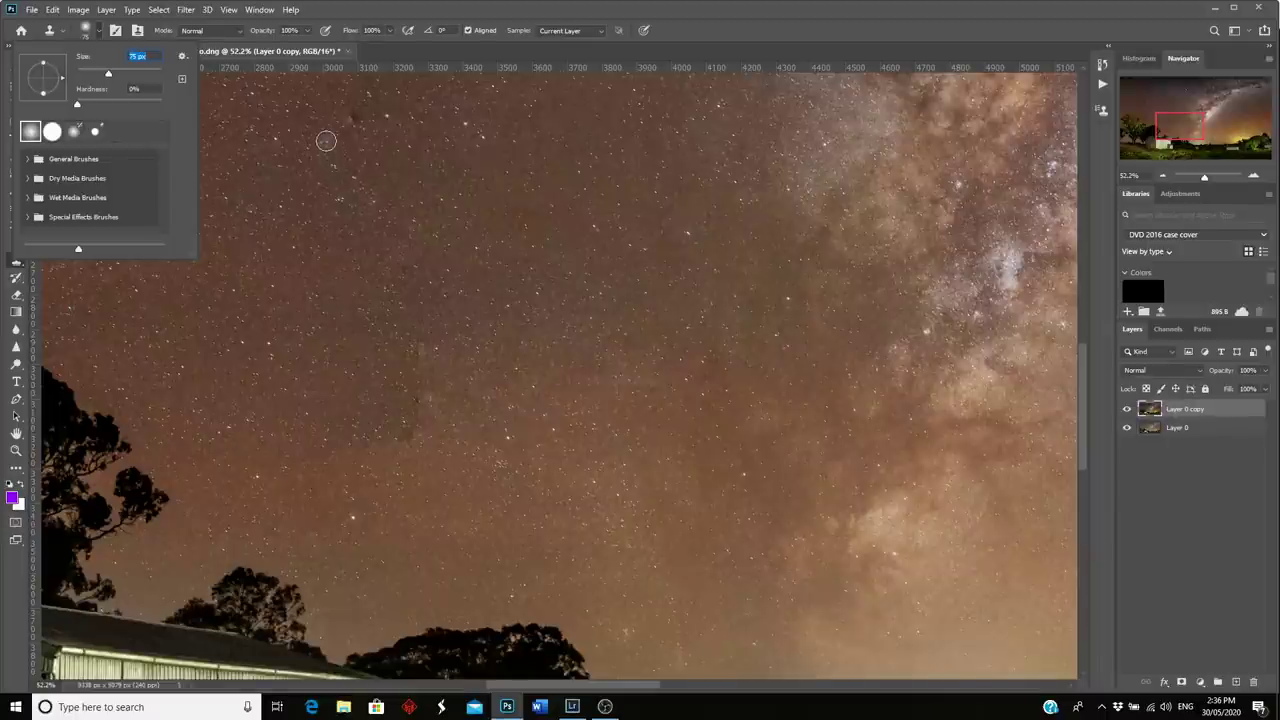
pyautogui.press('Return')
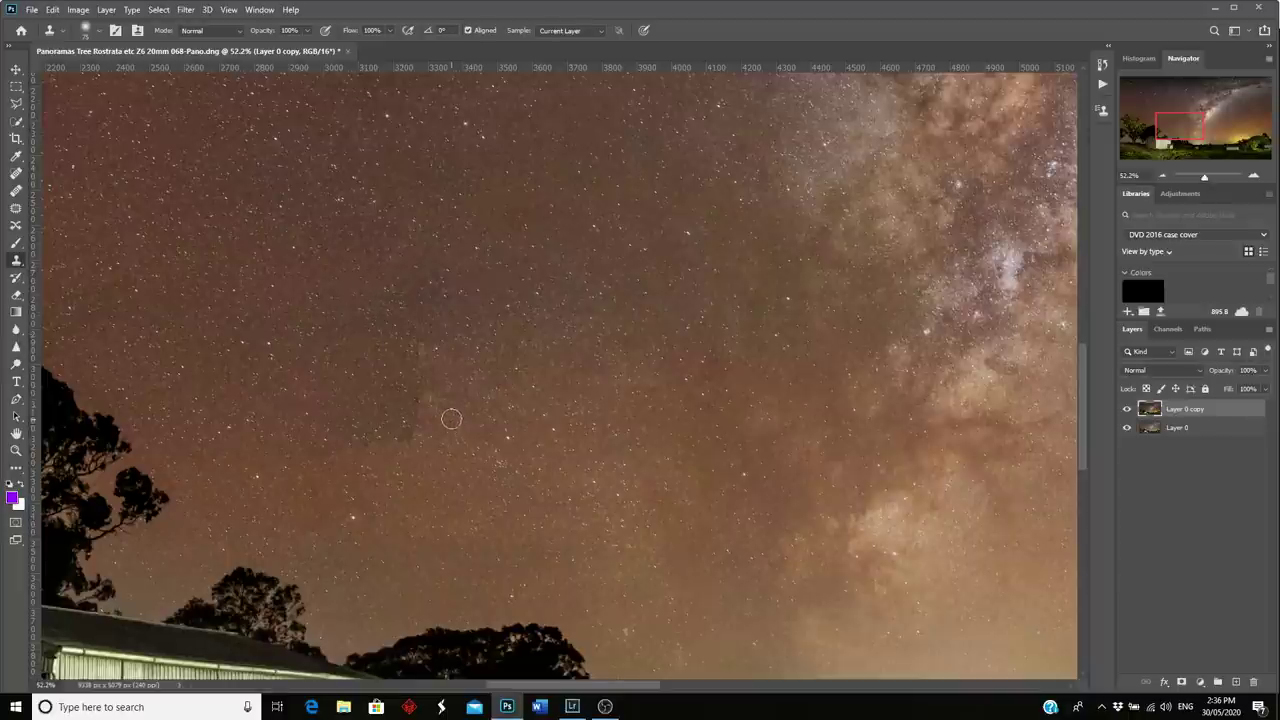
pyautogui.click(408, 403)
# Step: Clone out the dark spots and vertical seam marks in the orange sky between the Milky Way and the horizon glow
pyautogui.moveTo(1170, 131); pyautogui.dragTo(1218, 131)
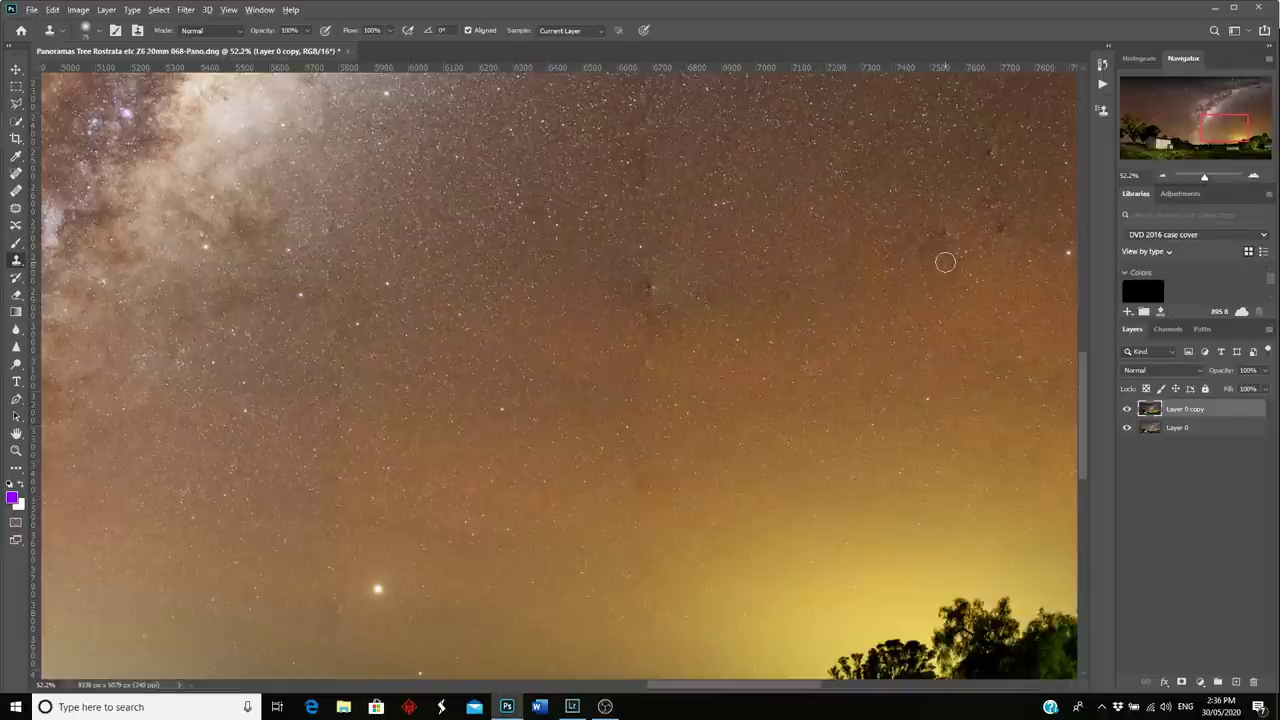
pyautogui.click(994, 228)
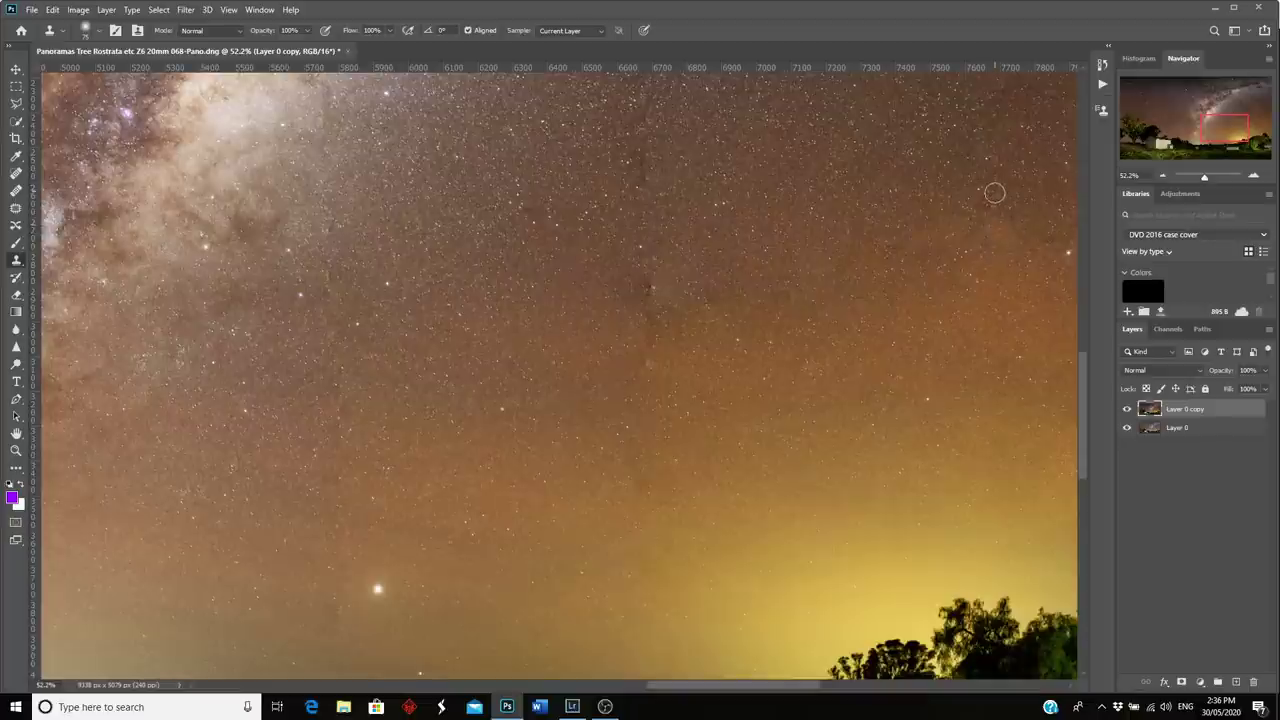
pyautogui.click(645, 157)
pyautogui.moveTo(652, 278); pyautogui.dragTo(652, 305)
pyautogui.click(529, 209)
# Step: Clone out remaining blemishes beside the Milky Way, around the horizon glow and in the sky above the large tree, and hide Layer 0
pyautogui.moveTo(1222, 137); pyautogui.dragTo(1225, 123)
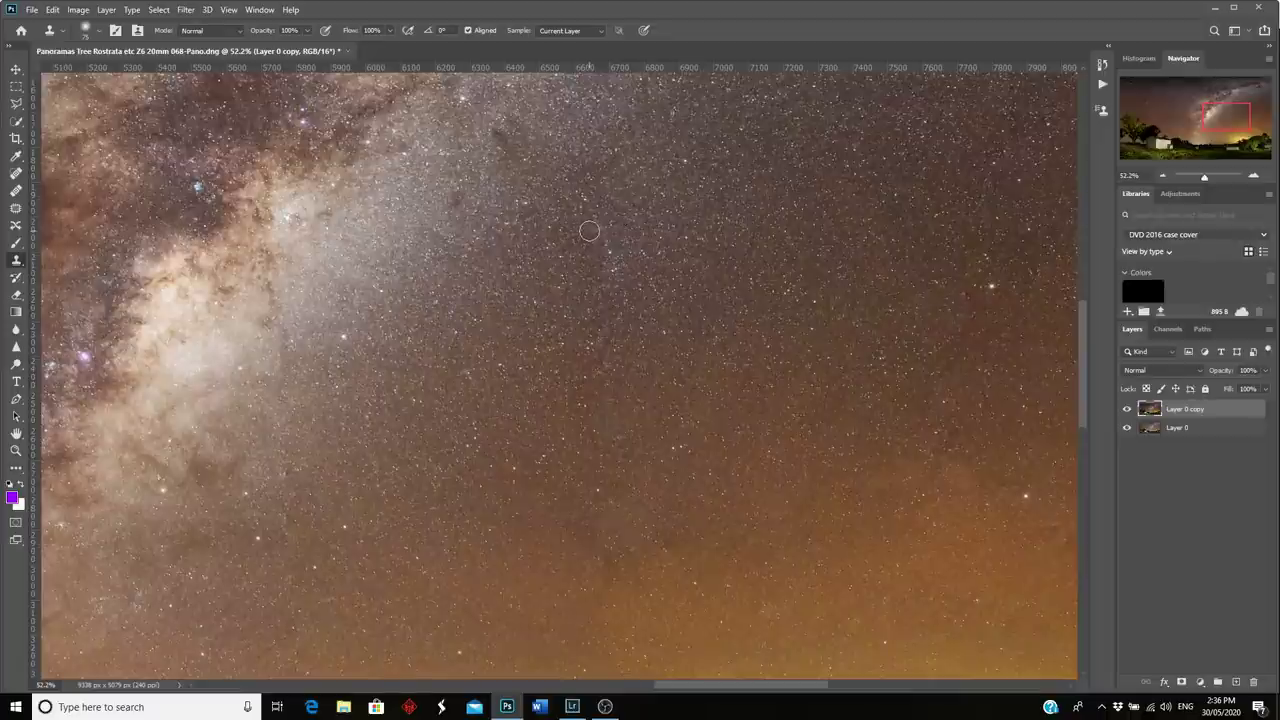
pyautogui.moveTo(1236, 122)
pyautogui.mouseDown()
pyautogui.moveTo(1240, 108)
pyautogui.moveTo(1243, 132)
pyautogui.mouseUp()
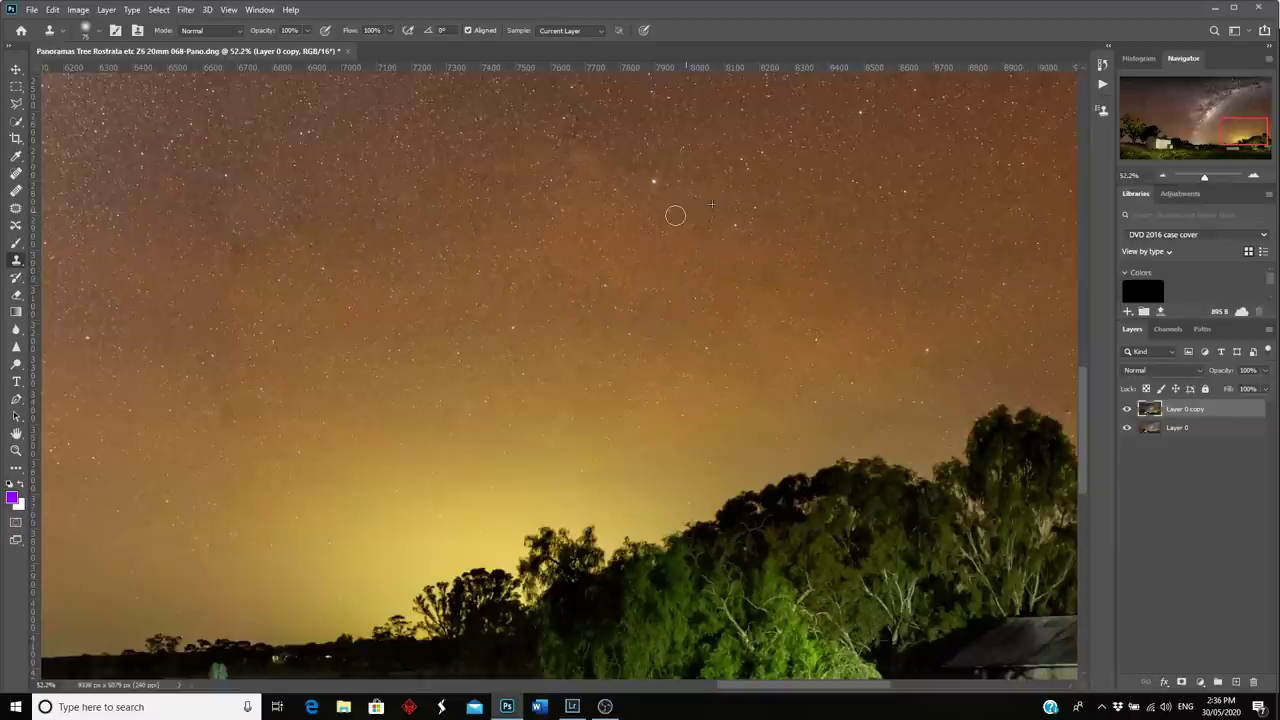
pyautogui.moveTo(1243, 137); pyautogui.dragTo(1227, 143)
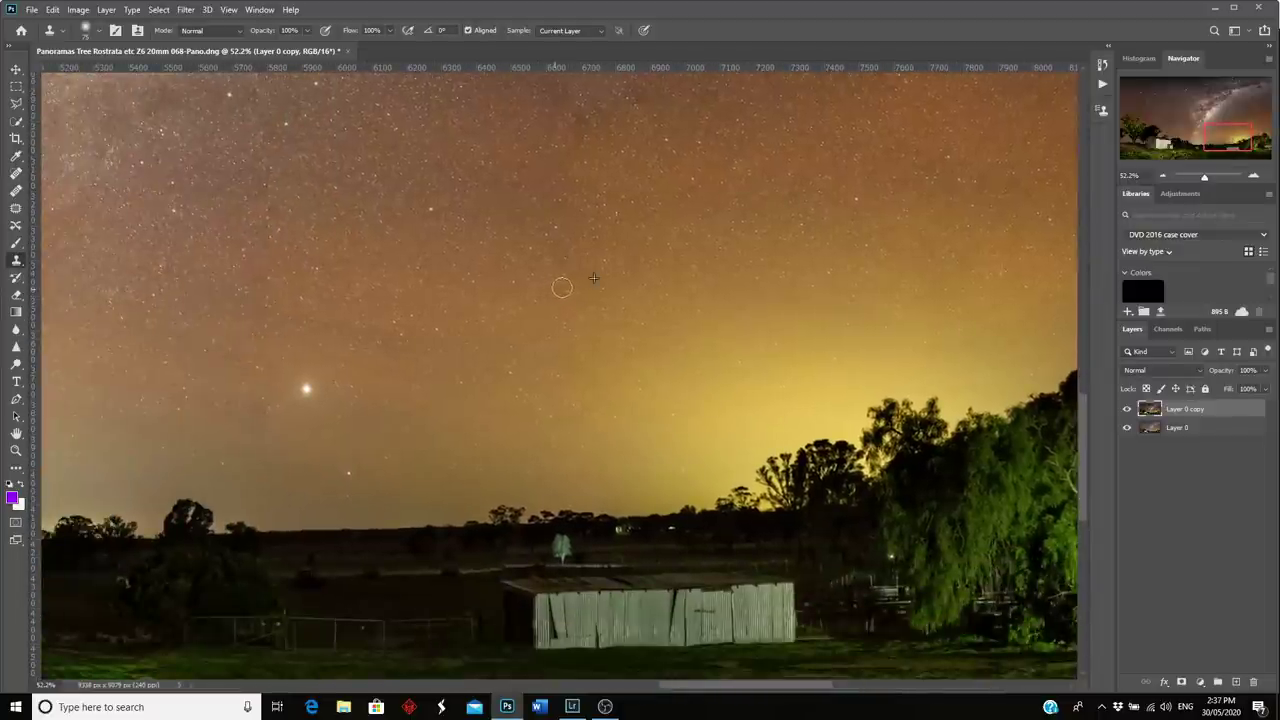
pyautogui.moveTo(1243, 133); pyautogui.dragTo(1226, 133)
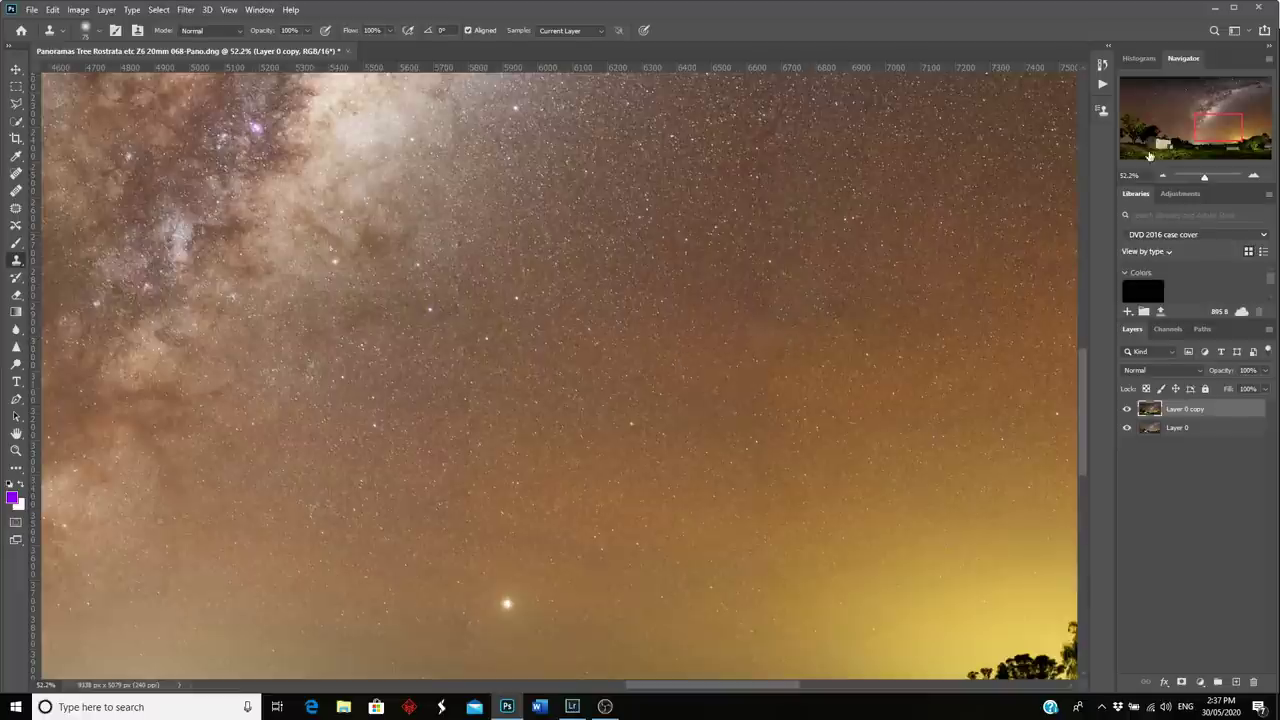
pyautogui.moveTo(1213, 131); pyautogui.dragTo(1157, 110)
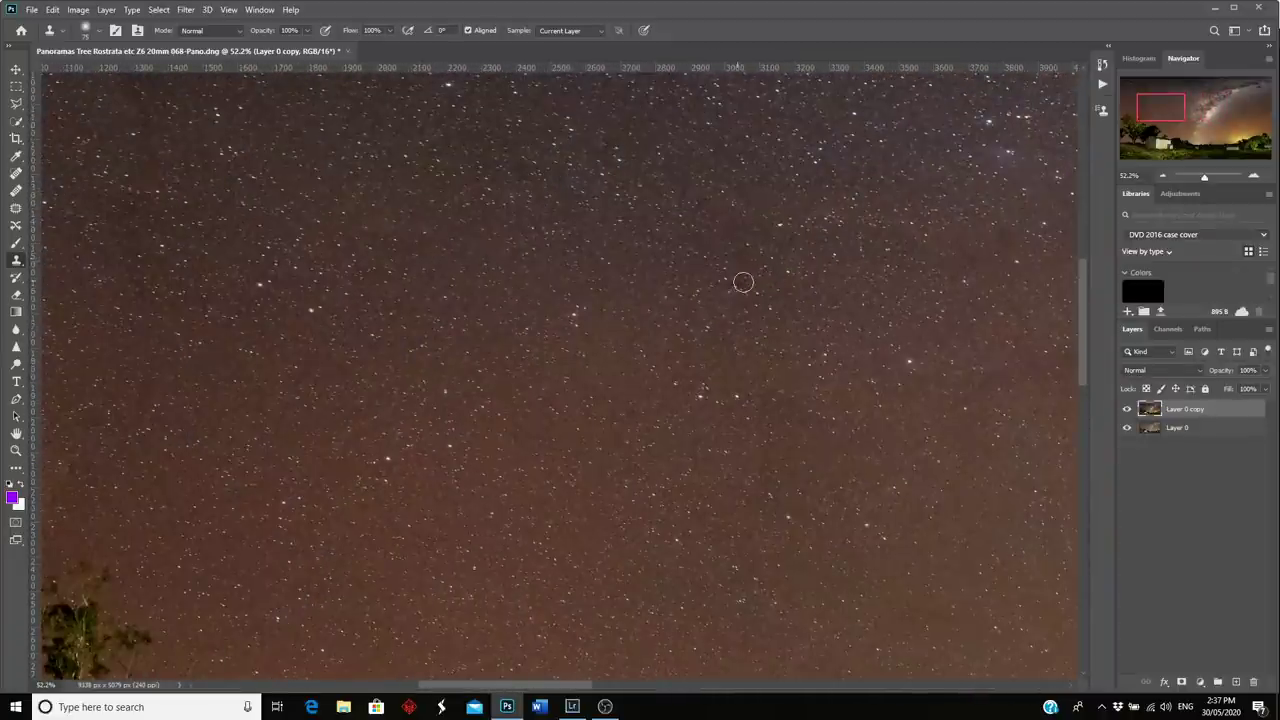
pyautogui.moveTo(1178, 117); pyautogui.dragTo(1200, 181)
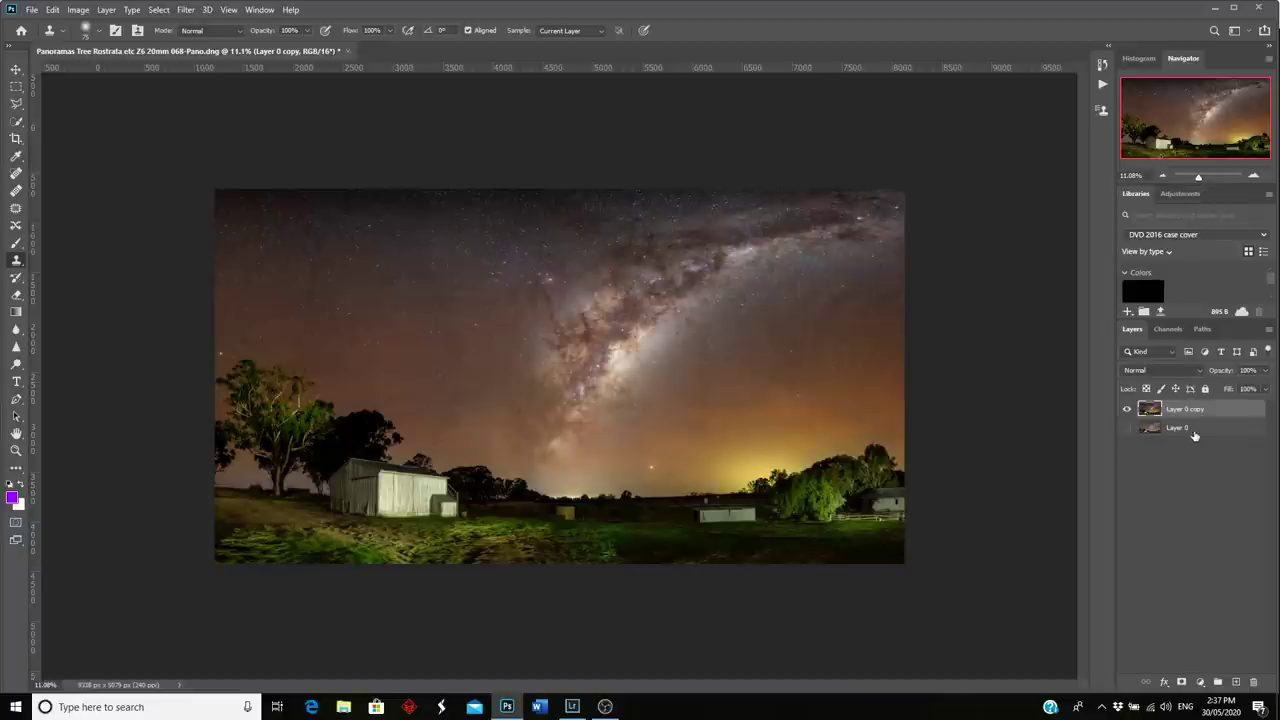
# Step: Add a Curves adjustment layer above Layer 0 copy, with a midtone point and a lowered shadow point at input 45
pyautogui.click(1200, 684)
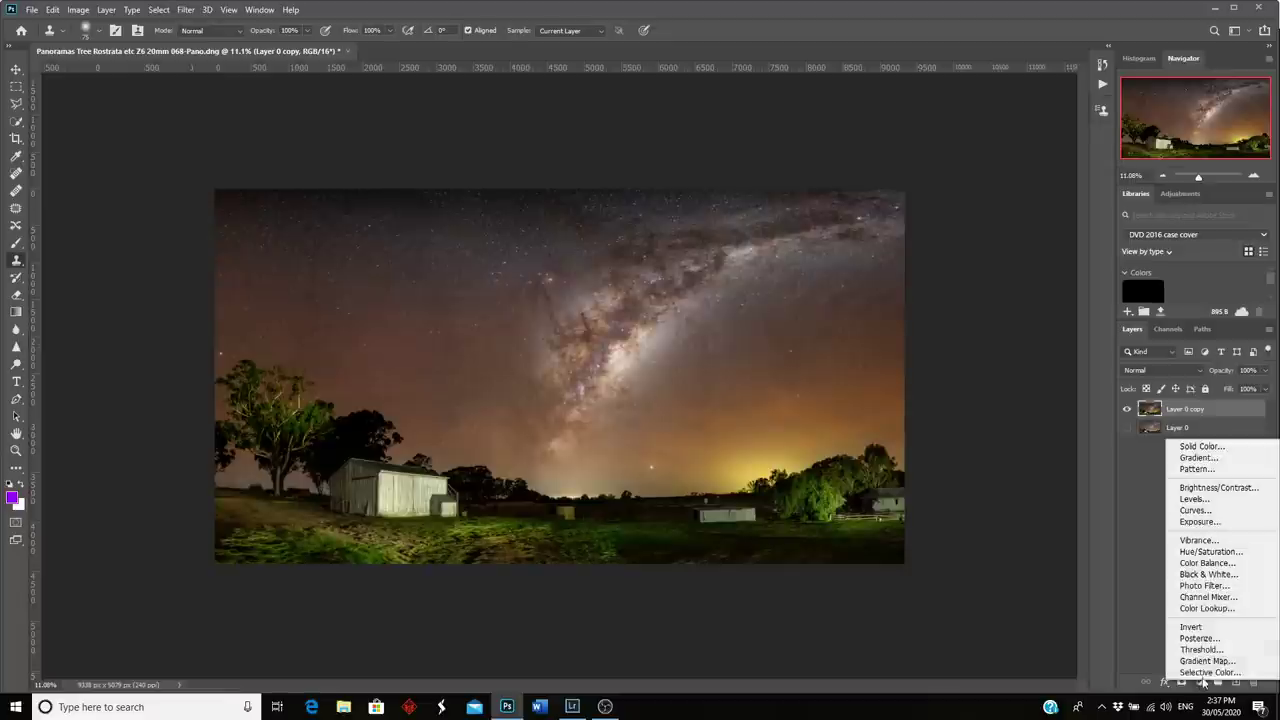
pyautogui.click(1198, 510)
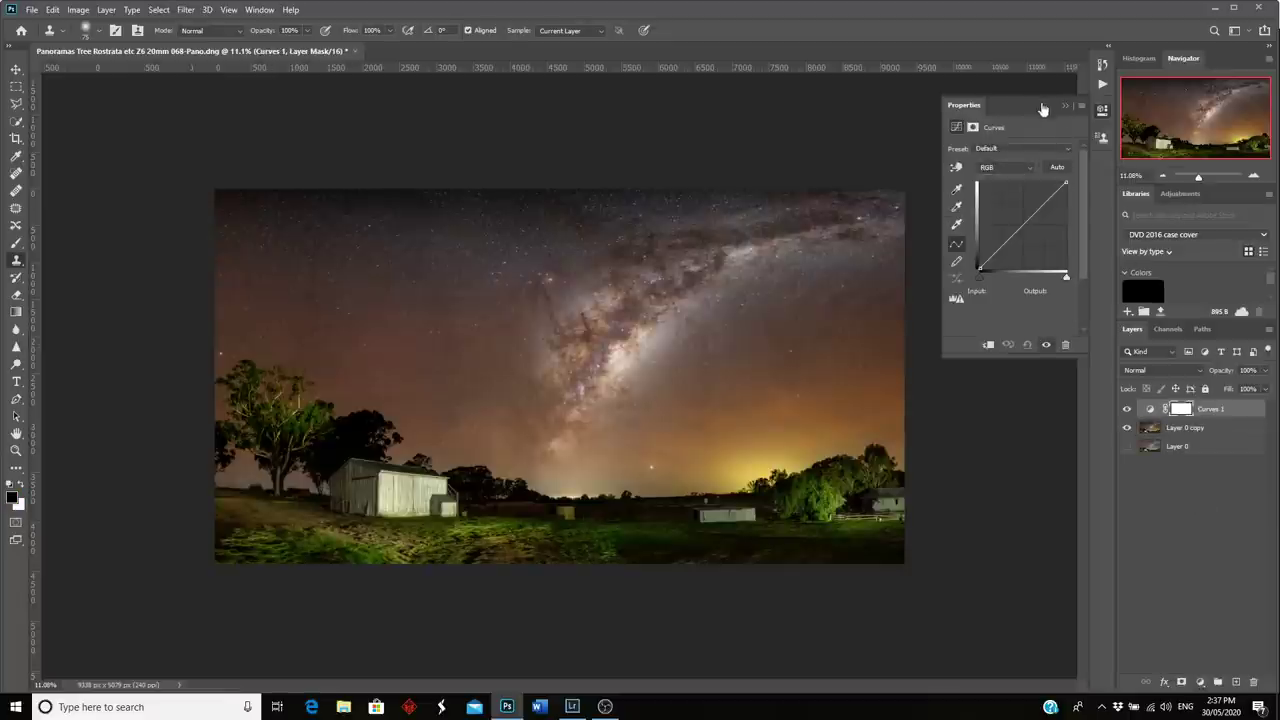
pyautogui.moveTo(1023, 222); pyautogui.dragTo(995, 256)
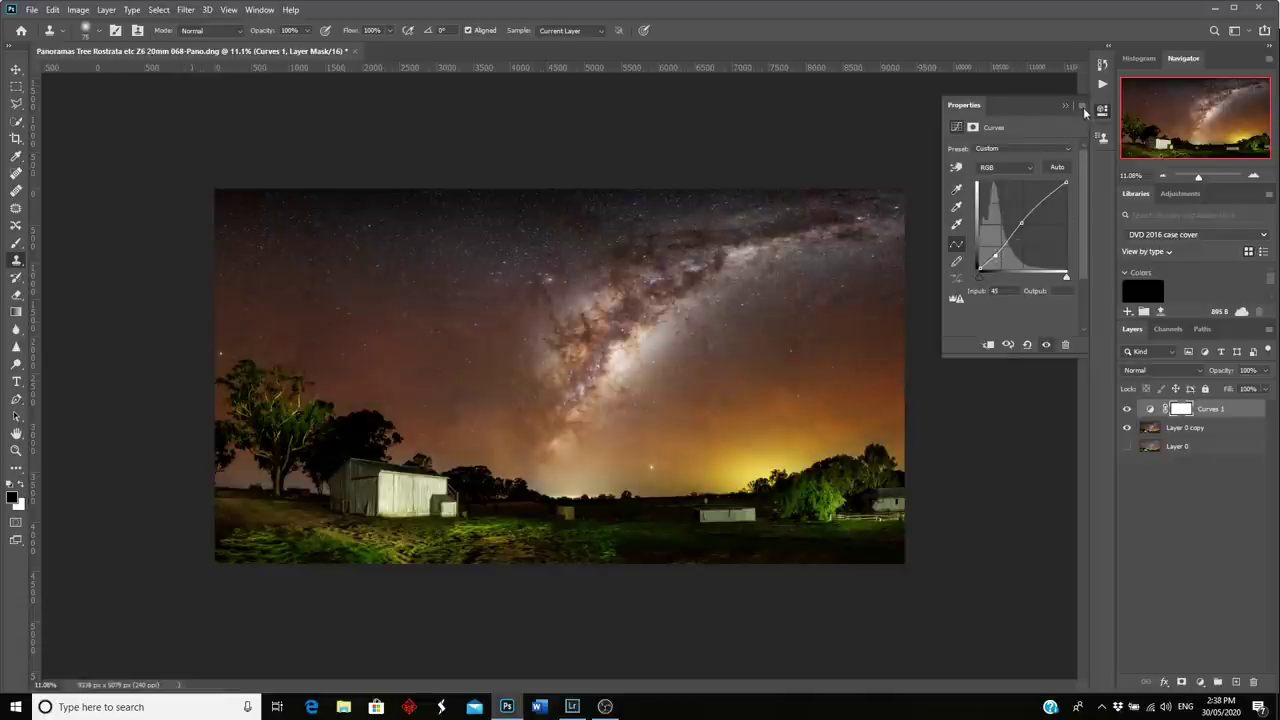
pyautogui.click(1083, 108)
pyautogui.click(1112, 252)
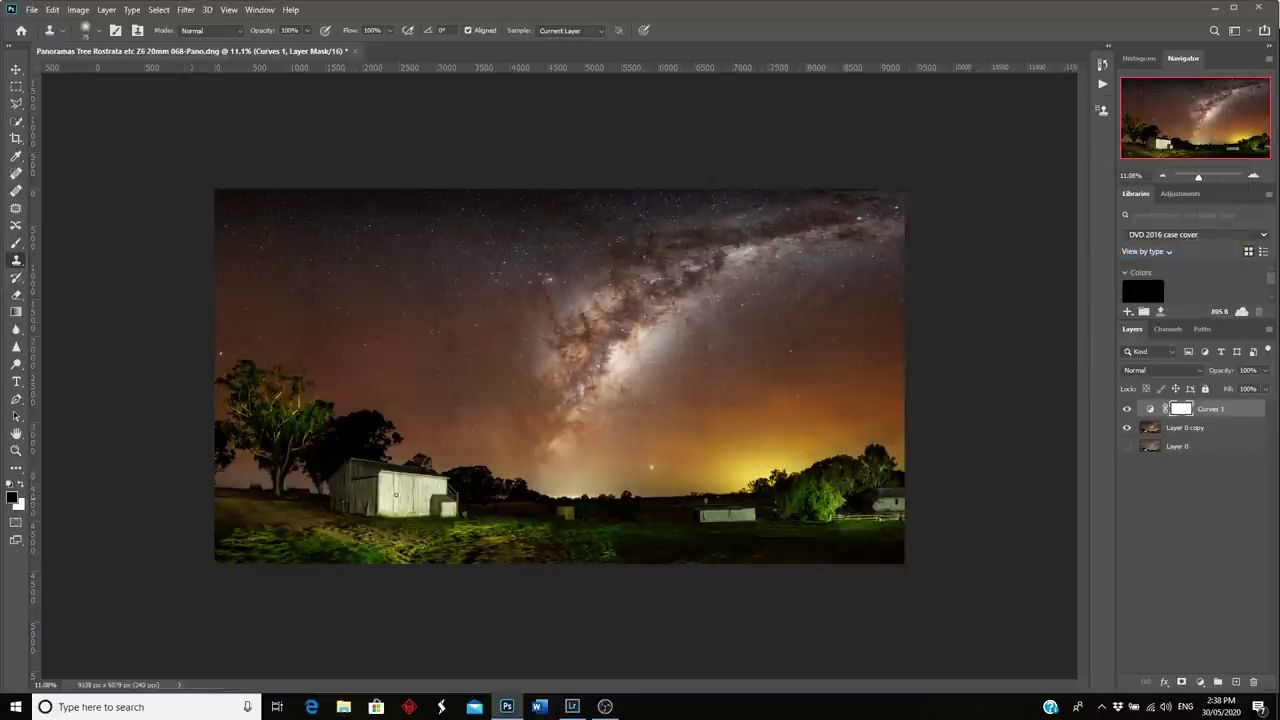
# Step: Paint black over the whole foreground on the Curves 1 mask with a soft 1102 px brush, and compare the image with the adjustment hidden and shown
pyautogui.click(16, 244)
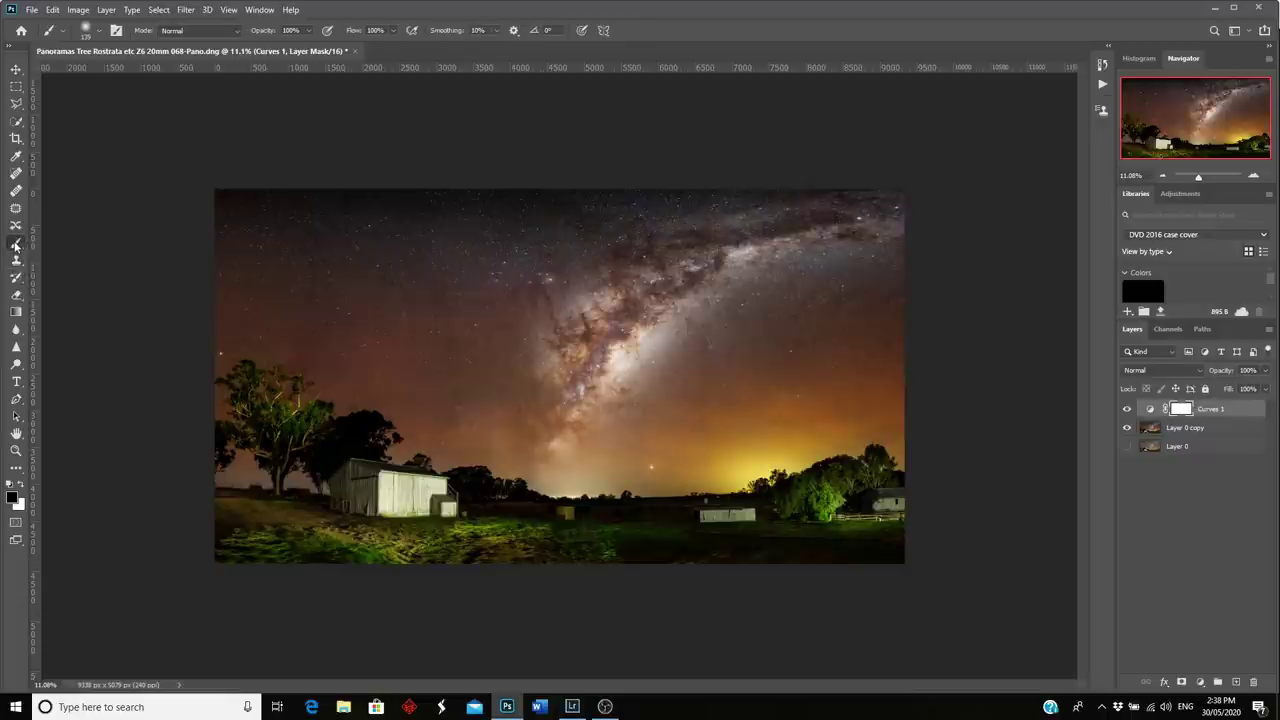
pyautogui.click(98, 32)
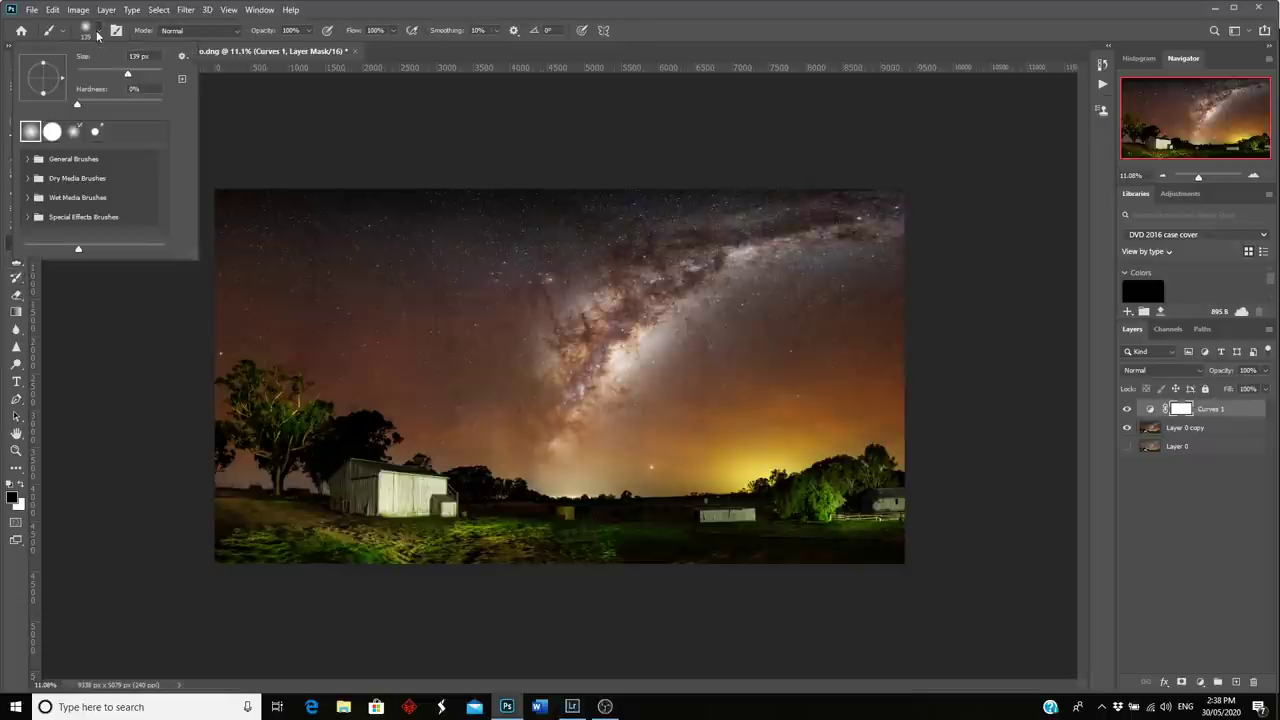
pyautogui.moveTo(129, 75); pyautogui.dragTo(151, 73)
pyautogui.click(860, 518)
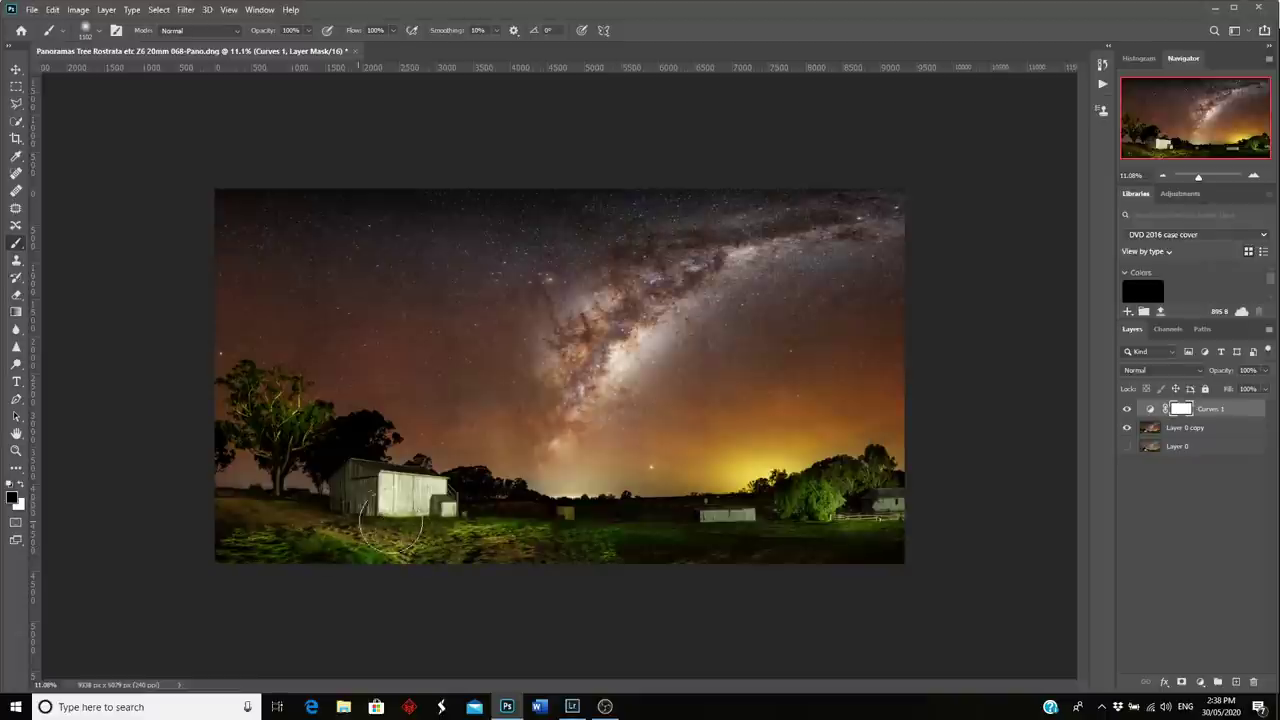
pyautogui.moveTo(266, 530)
pyautogui.mouseDown()
pyautogui.moveTo(310, 538)
pyautogui.moveTo(391, 526)
pyautogui.moveTo(366, 494)
pyautogui.moveTo(586, 532)
pyautogui.moveTo(339, 490)
pyautogui.moveTo(286, 447)
pyautogui.moveTo(240, 453)
pyautogui.moveTo(333, 512)
pyautogui.mouseUp()
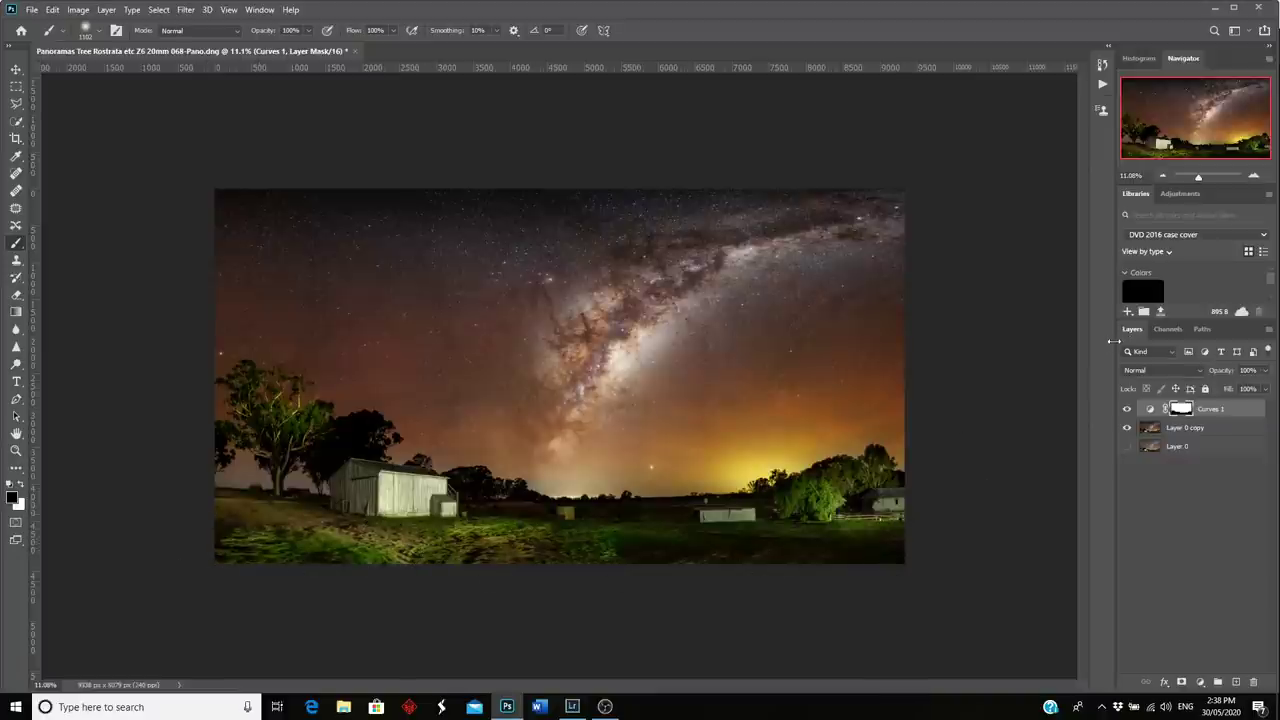
pyautogui.click(1127, 410)
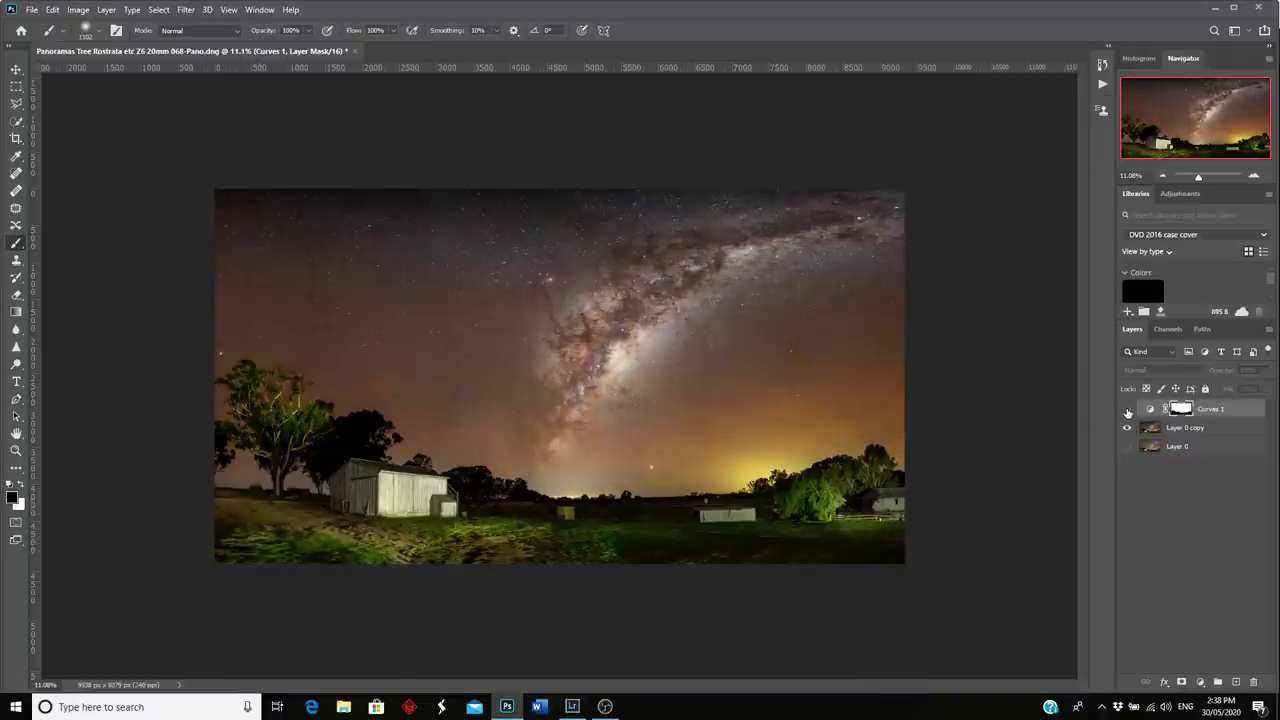
pyautogui.click(1127, 410)
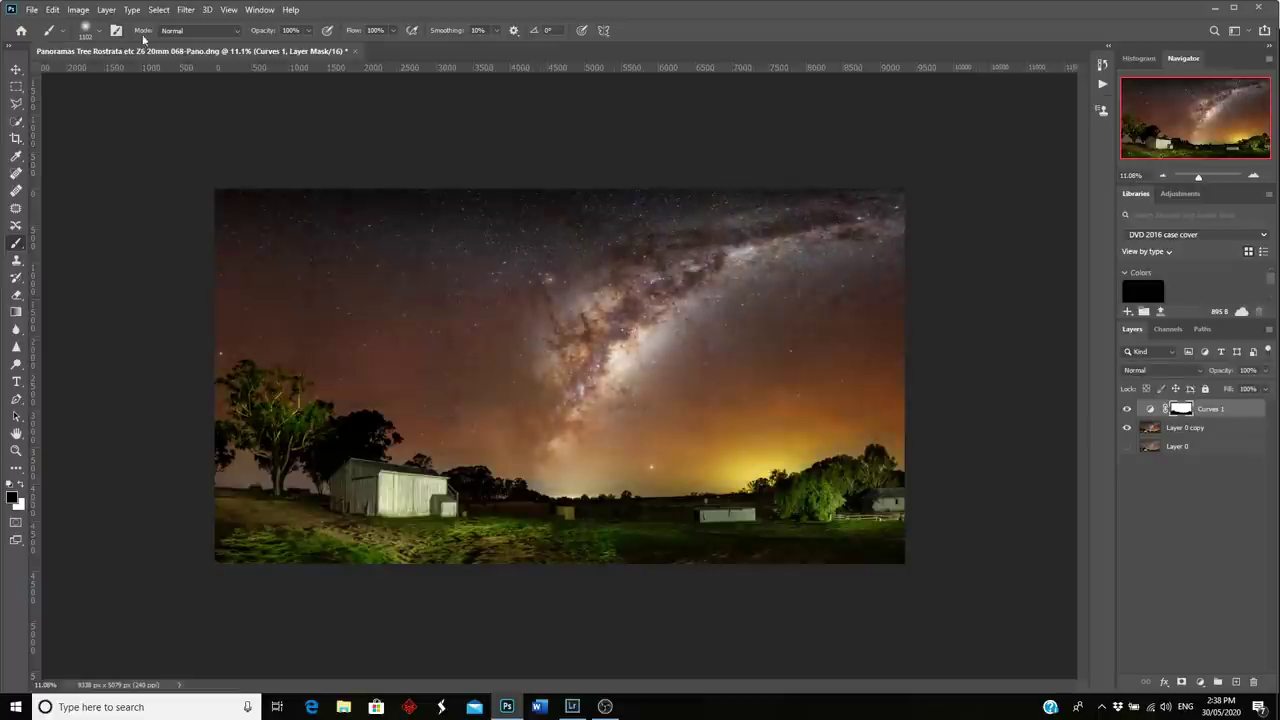
# Step: Lower the brush opacity to 28% and paint black over the bright Milky Way core on the Curves 1 mask
pyautogui.click(309, 31)
pyautogui.click(628, 362)
pyautogui.moveTo(628, 368)
pyautogui.mouseDown()
pyautogui.moveTo(652, 342)
pyautogui.moveTo(626, 360)
pyautogui.moveTo(597, 420)
pyautogui.moveTo(561, 438)
pyautogui.moveTo(590, 420)
pyautogui.mouseUp()
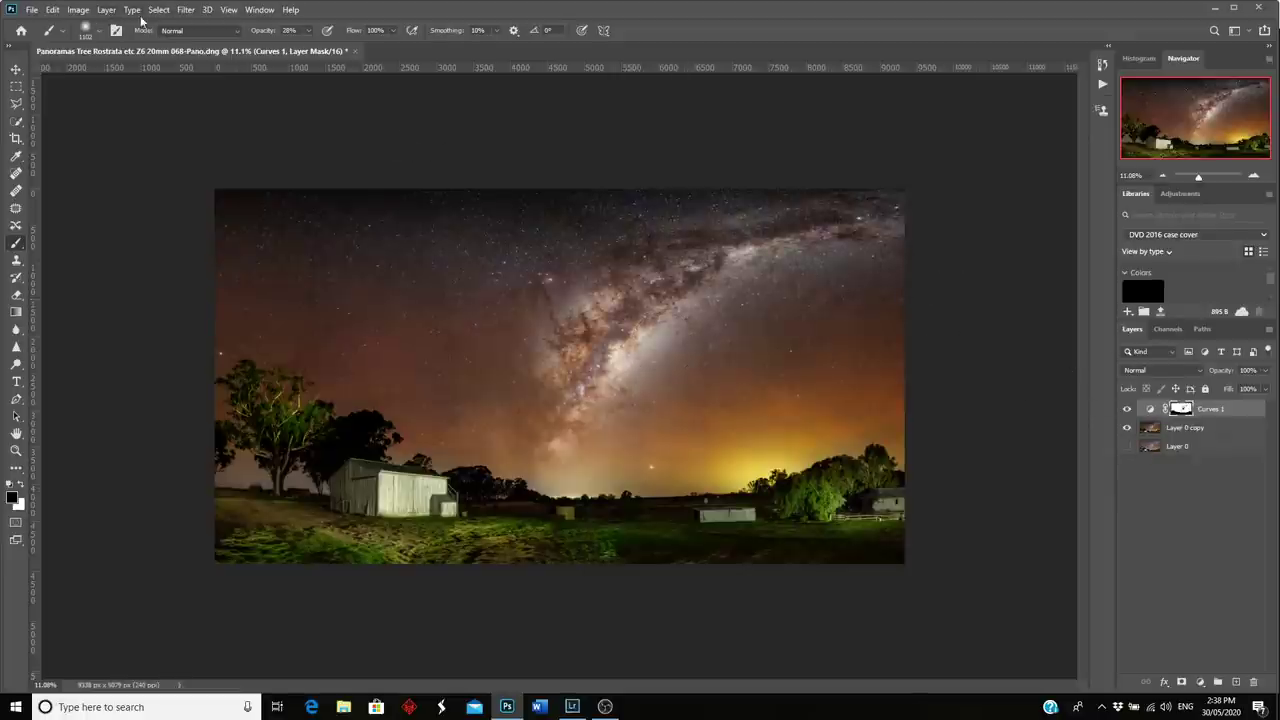
# Step: Flatten the image, discarding the hidden layer
pyautogui.click(106, 10)
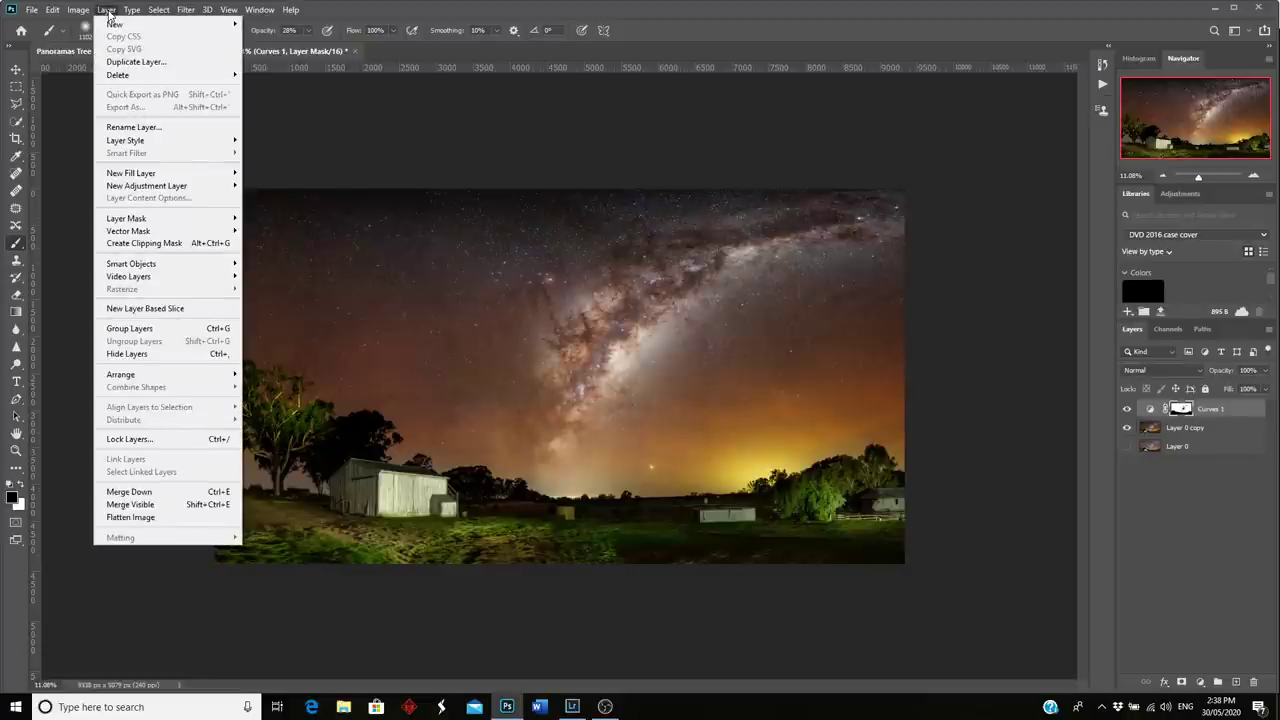
pyautogui.click(130, 517)
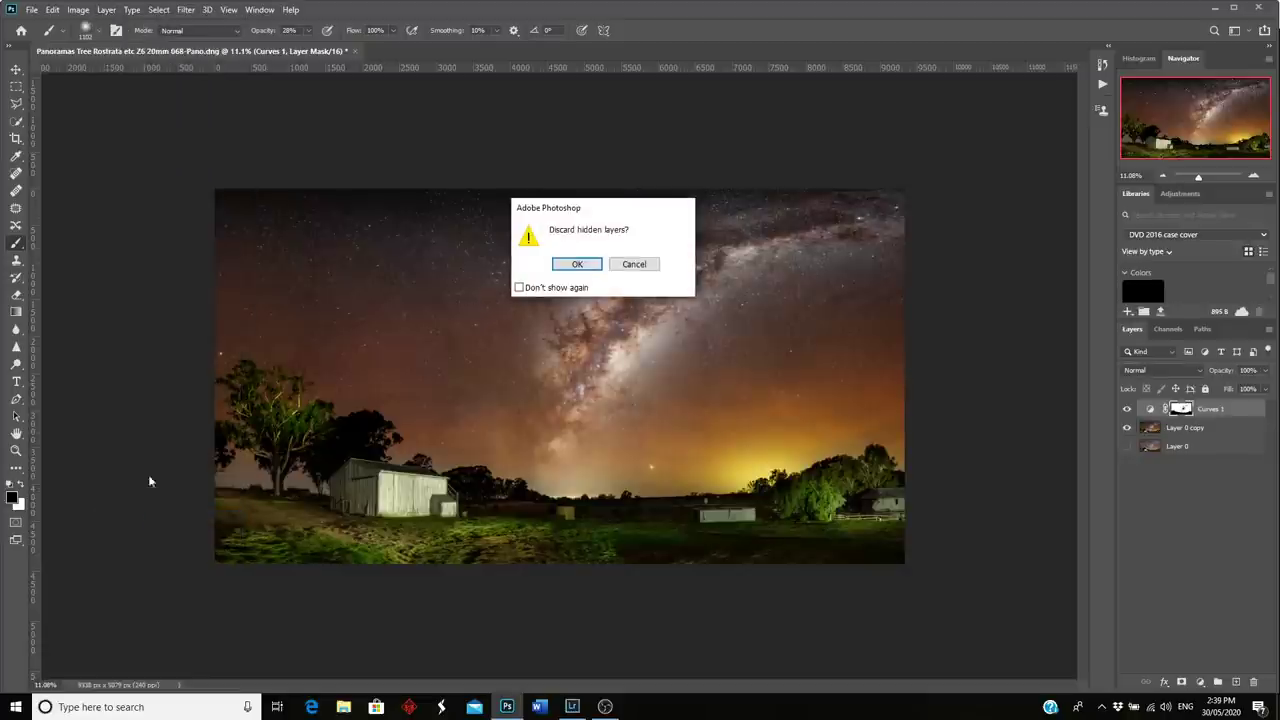
pyautogui.click(577, 264)
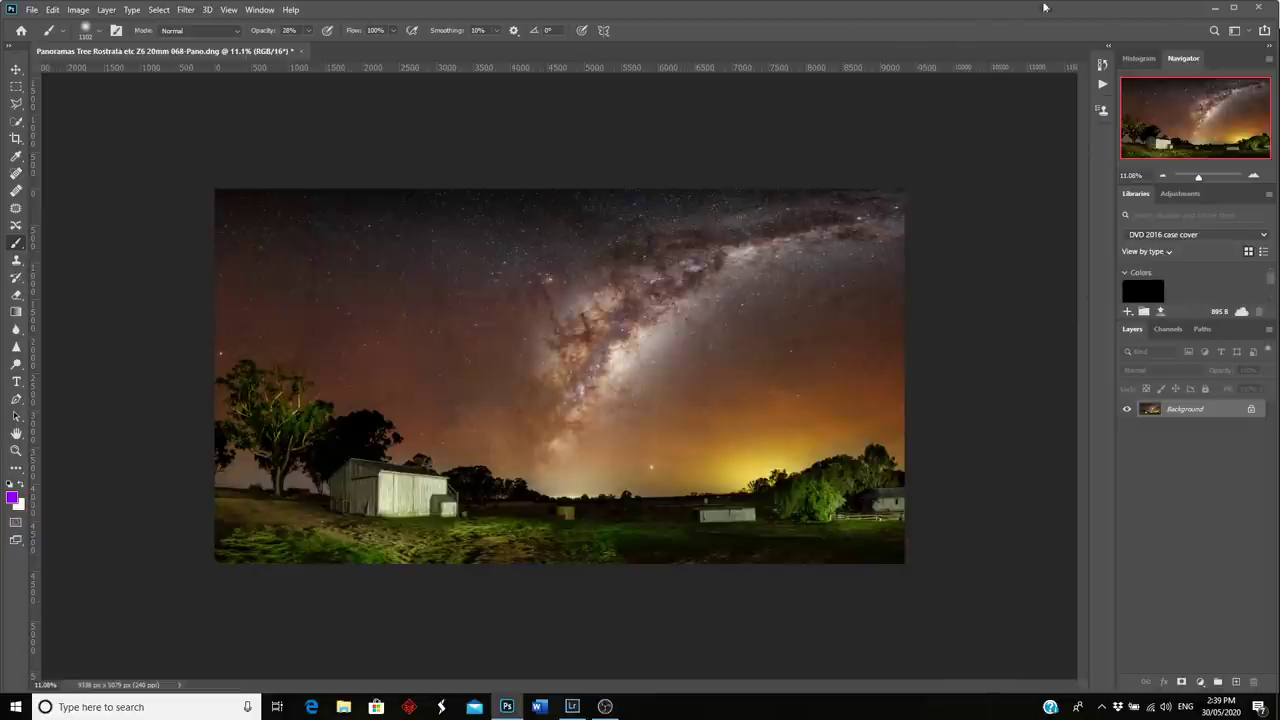
# Step: Quit Photoshop with the panorama's changes saved, and switch to Lightroom Classic
pyautogui.click(1260, 10)
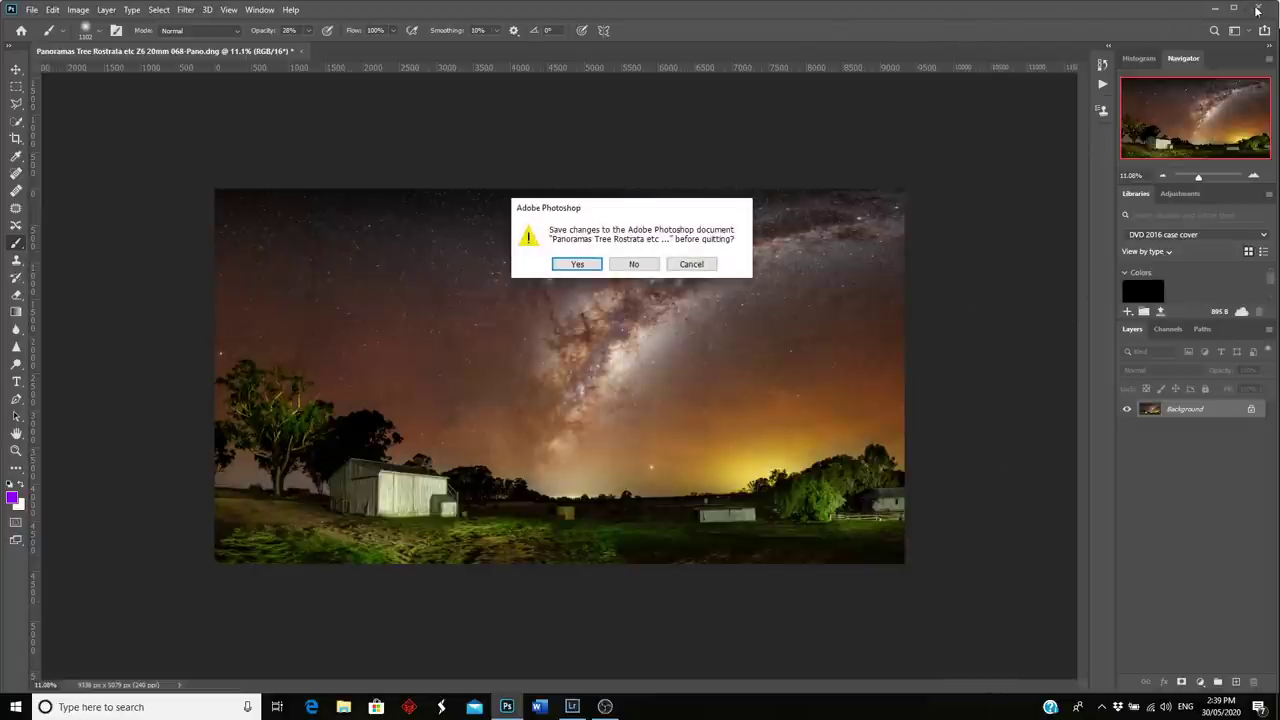
pyautogui.click(577, 266)
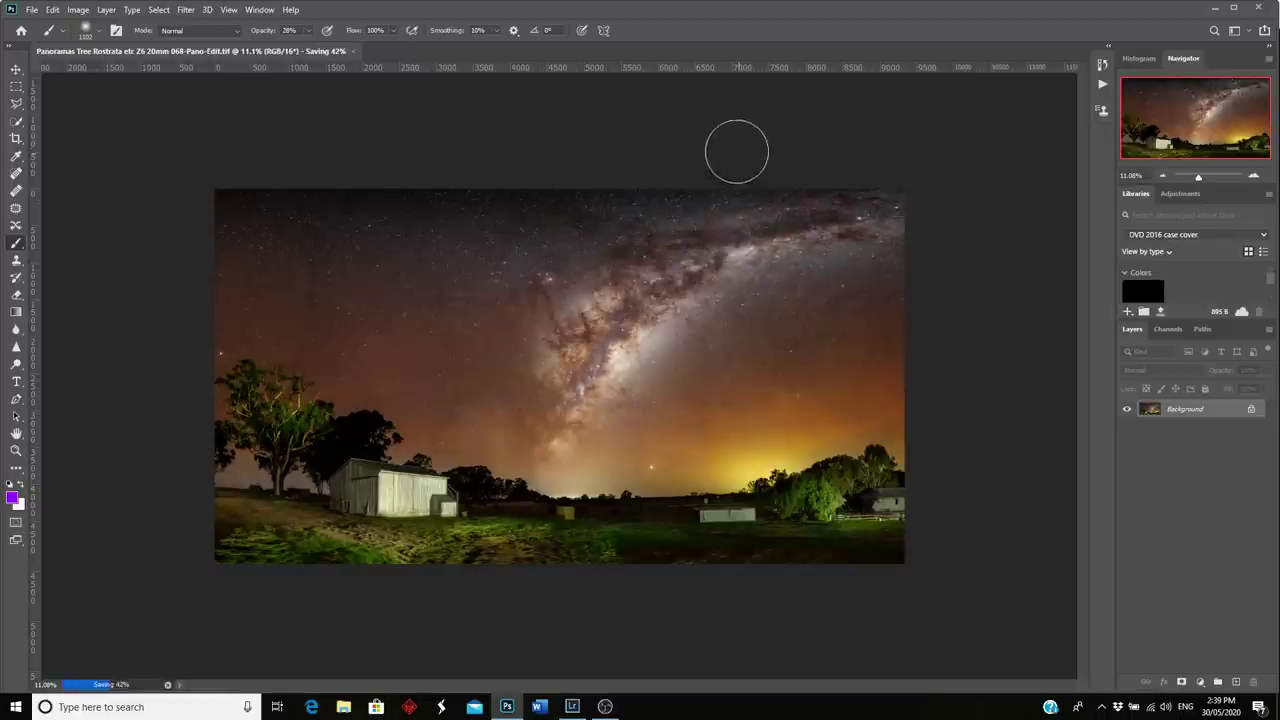
pyautogui.hotkey('ctrl', 'w')
pyautogui.hotkey('alt', 'Tab')
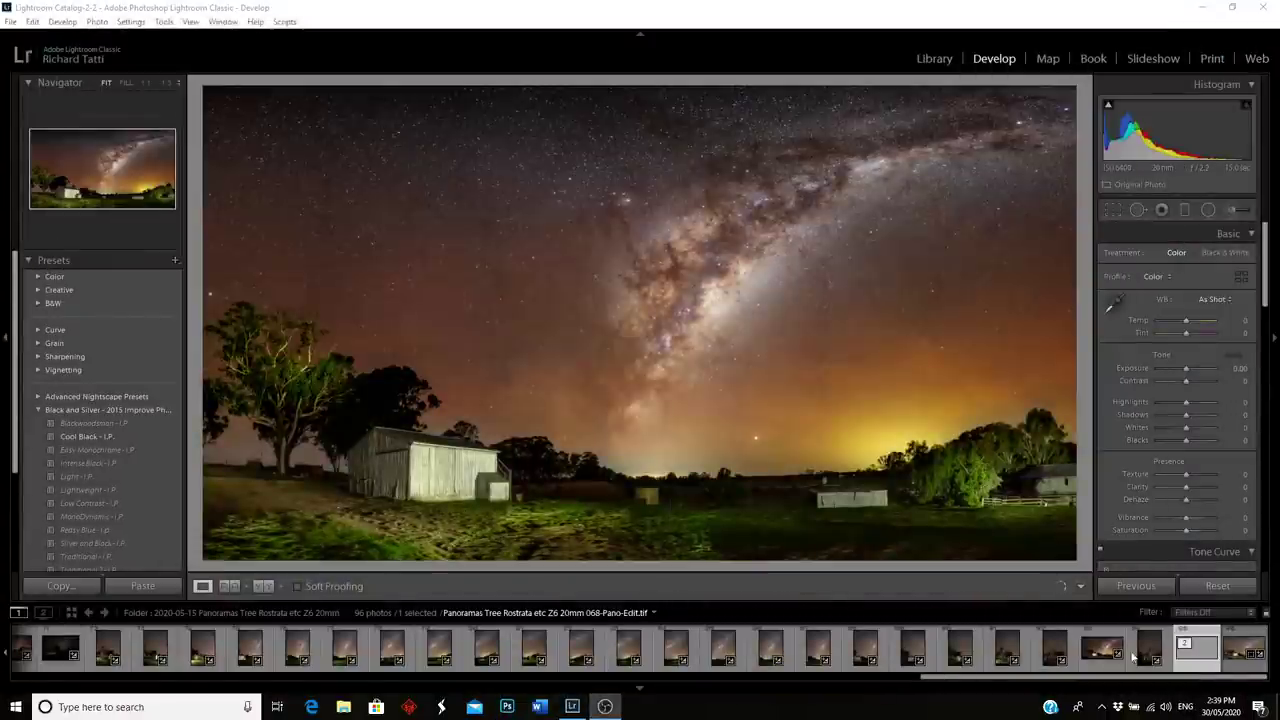
# Step: Compare the original Pano.dng with the edited Pano-Edit.tif, examining the original's sky close up beside the Milky Way and above the large shed
pyautogui.click(1249, 664)
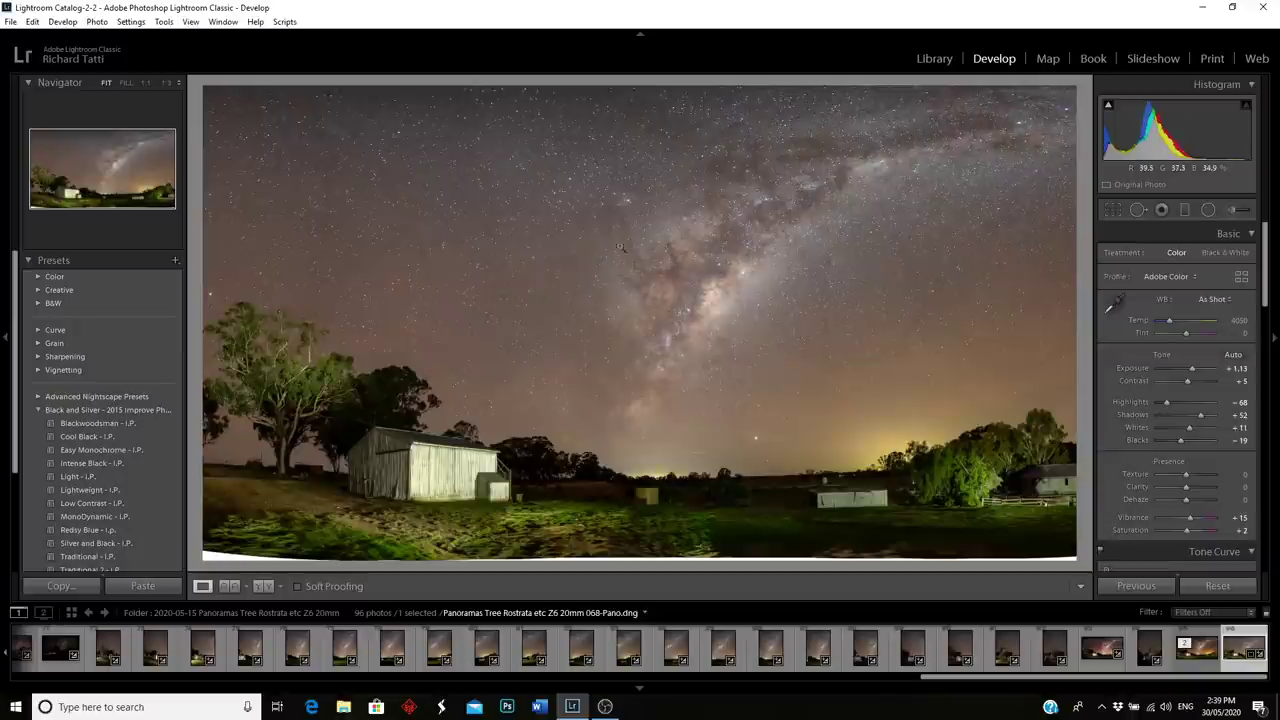
pyautogui.click(829, 268)
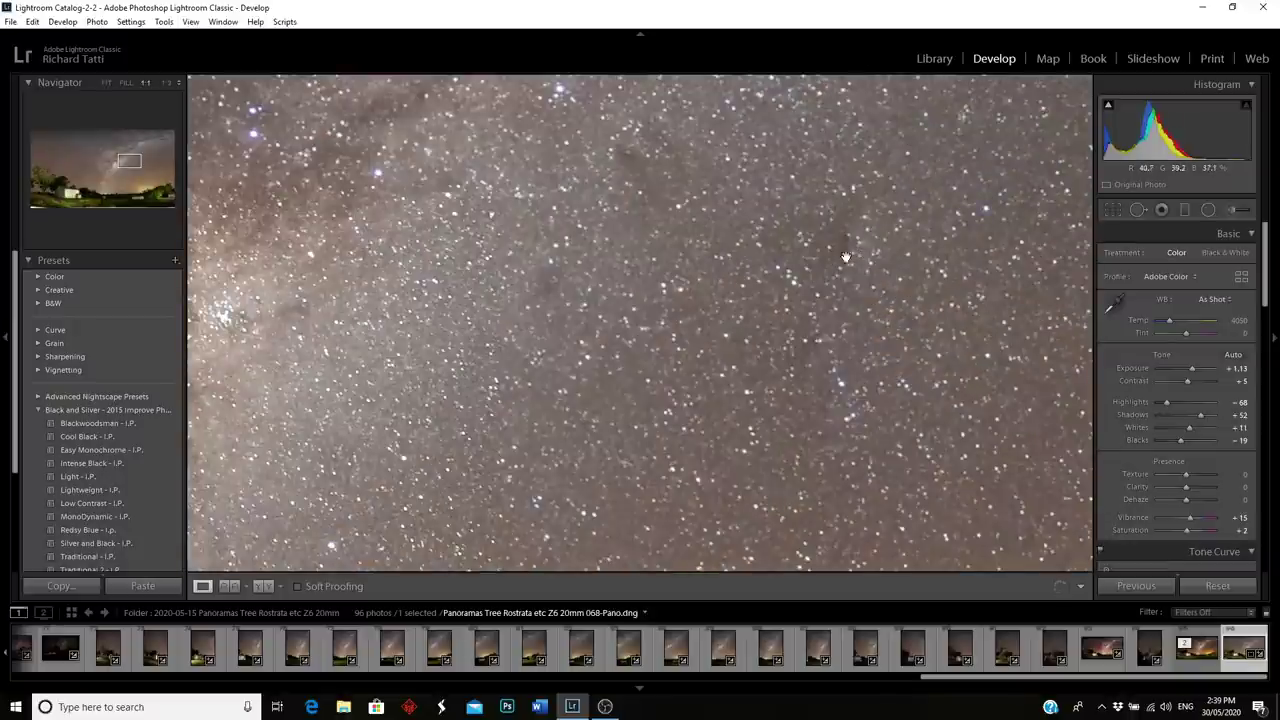
pyautogui.click(822, 342)
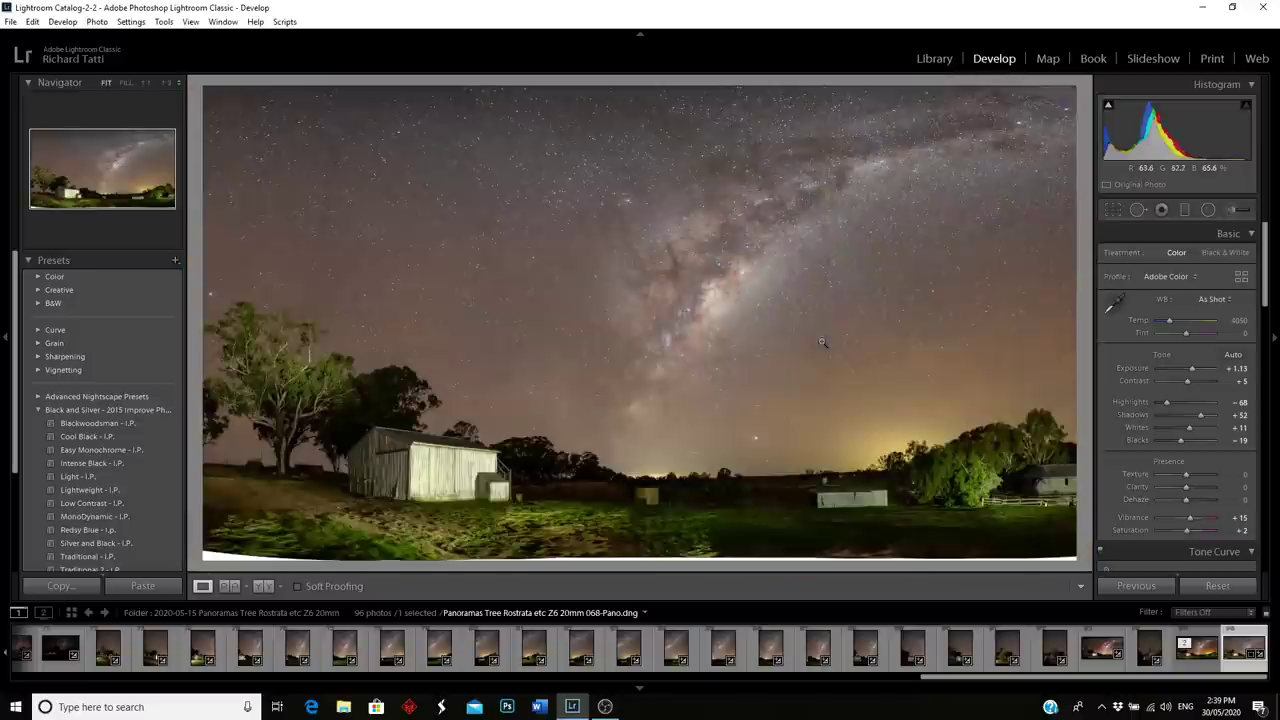
pyautogui.click(492, 293)
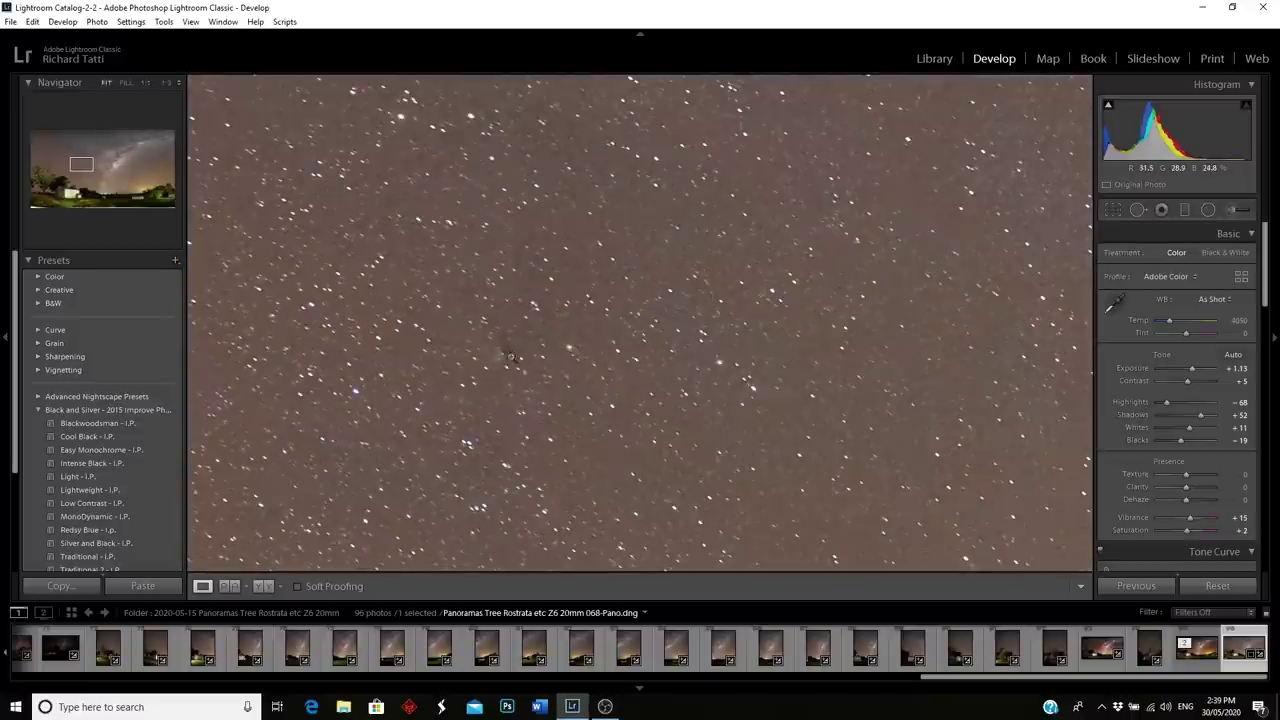
pyautogui.click(510, 357)
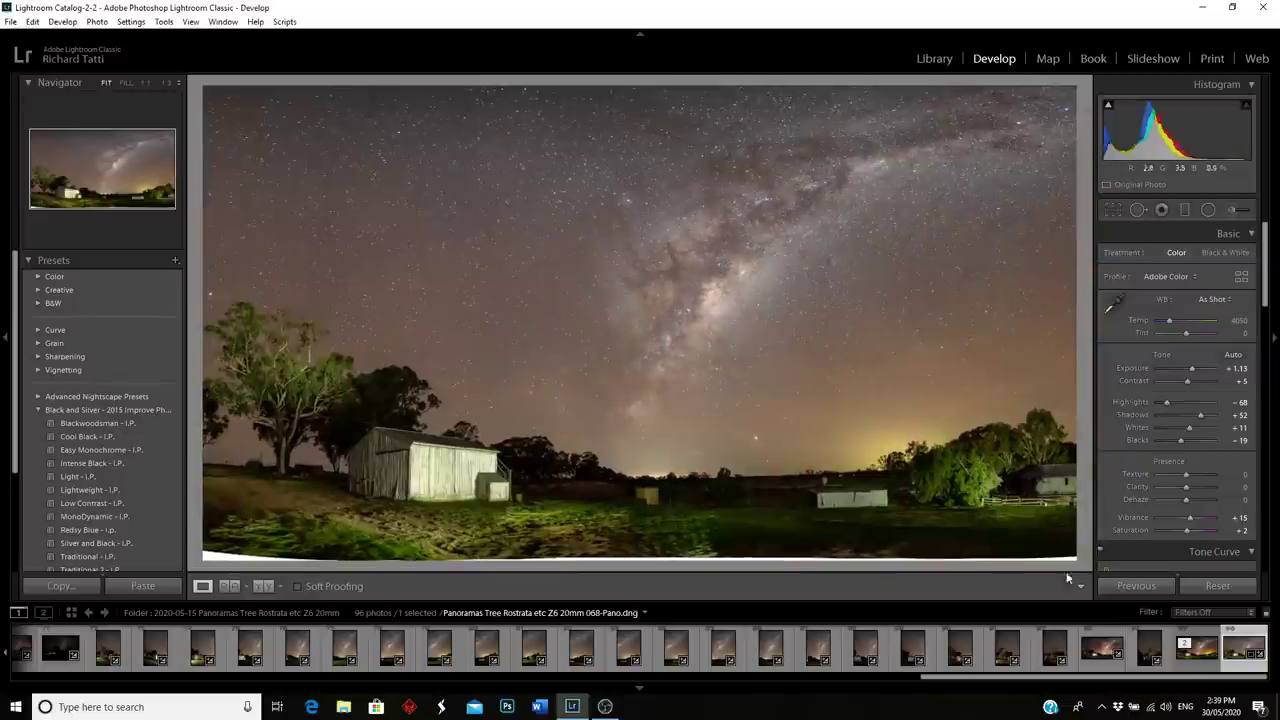
pyautogui.click(1207, 665)
pyautogui.click(1200, 668)
pyautogui.click(1201, 666)
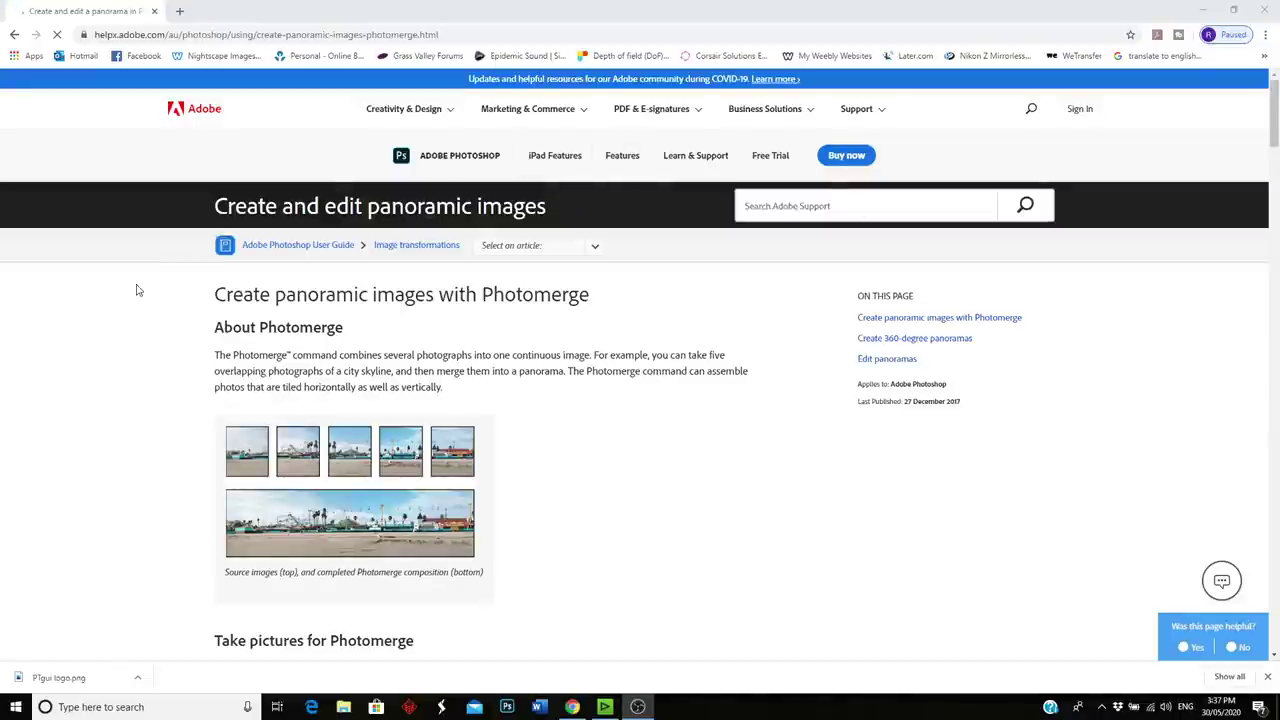
pyautogui.scroll(-5, 136, 289)
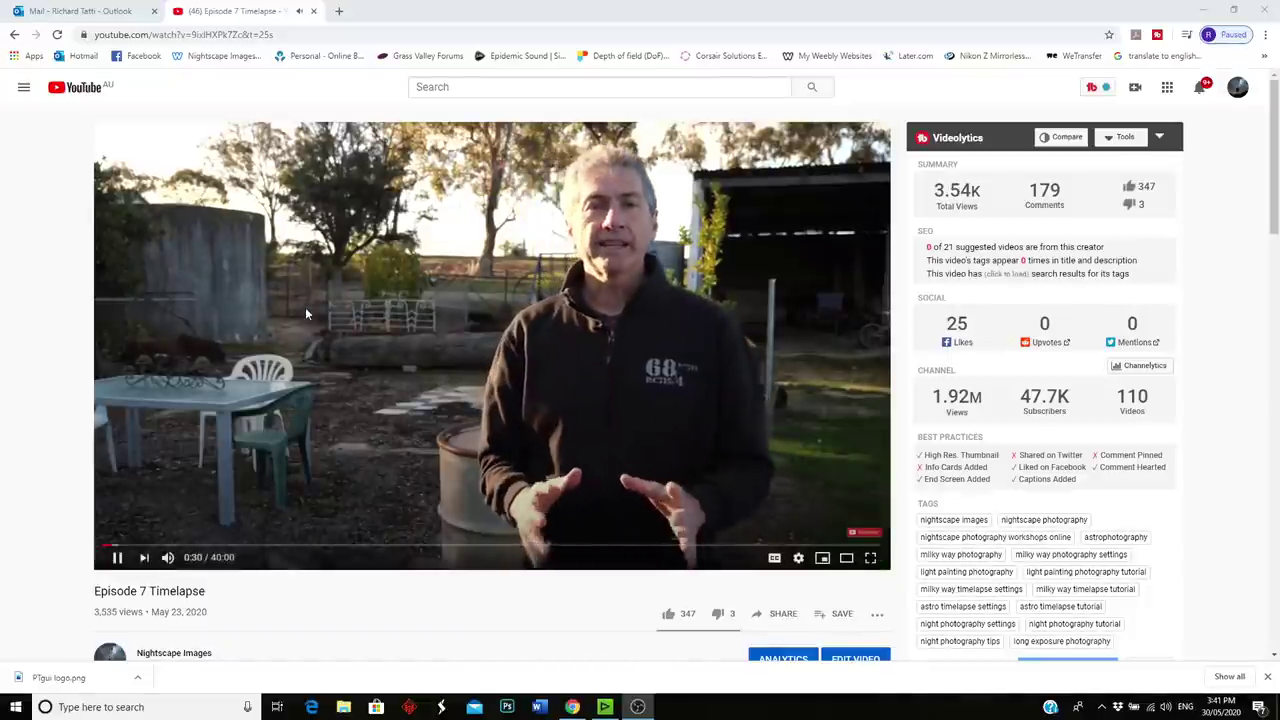
pyautogui.scroll(-3, 305, 307)
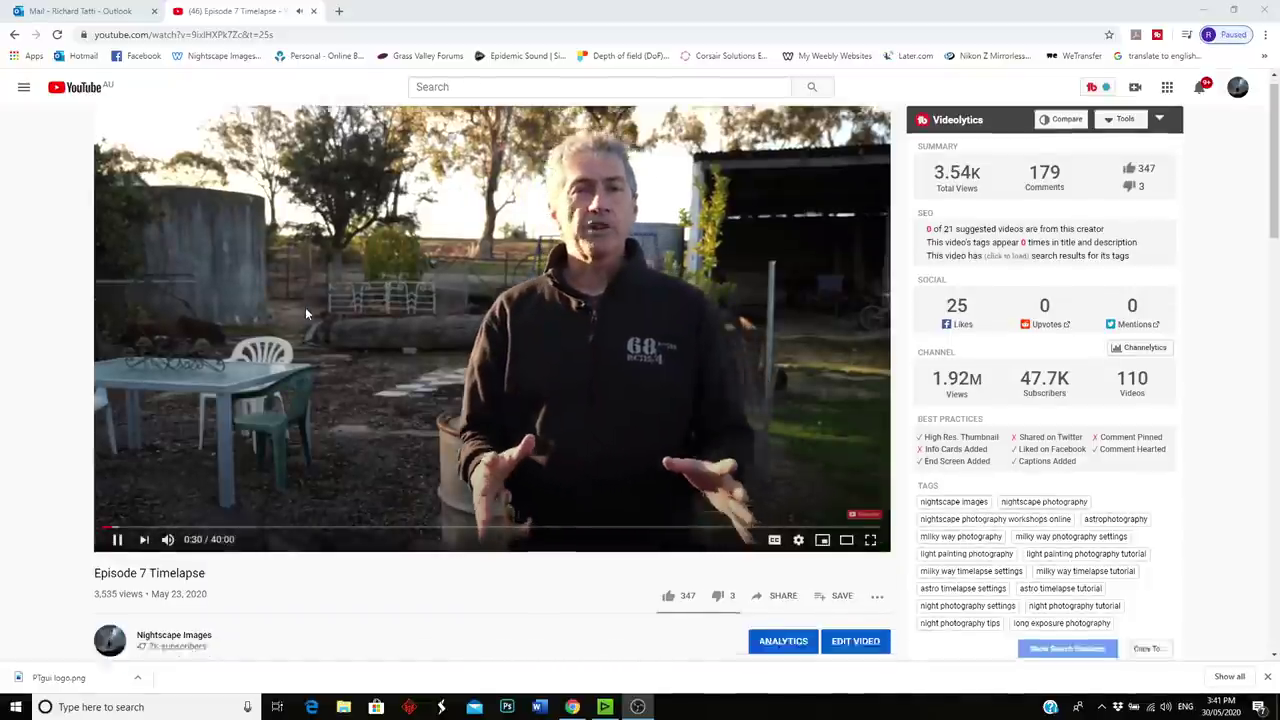
pyautogui.scroll(-3, 307, 314)
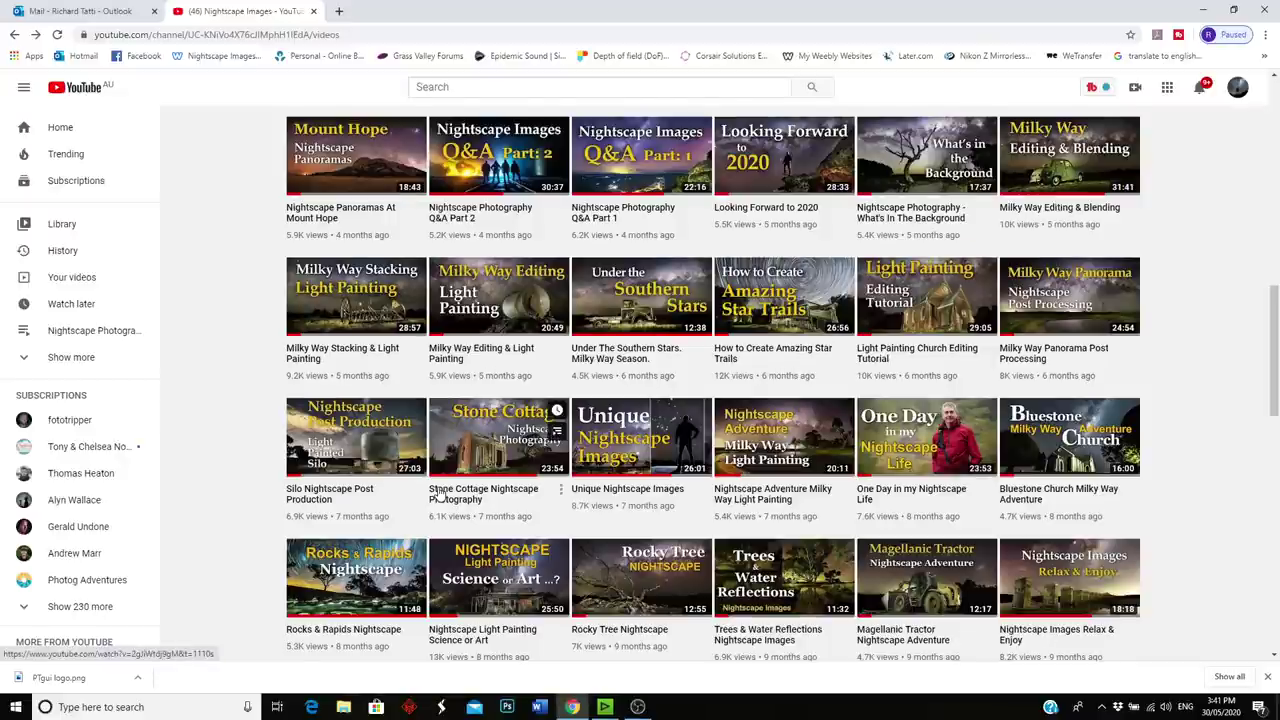
pyautogui.scroll(3, 438, 493)
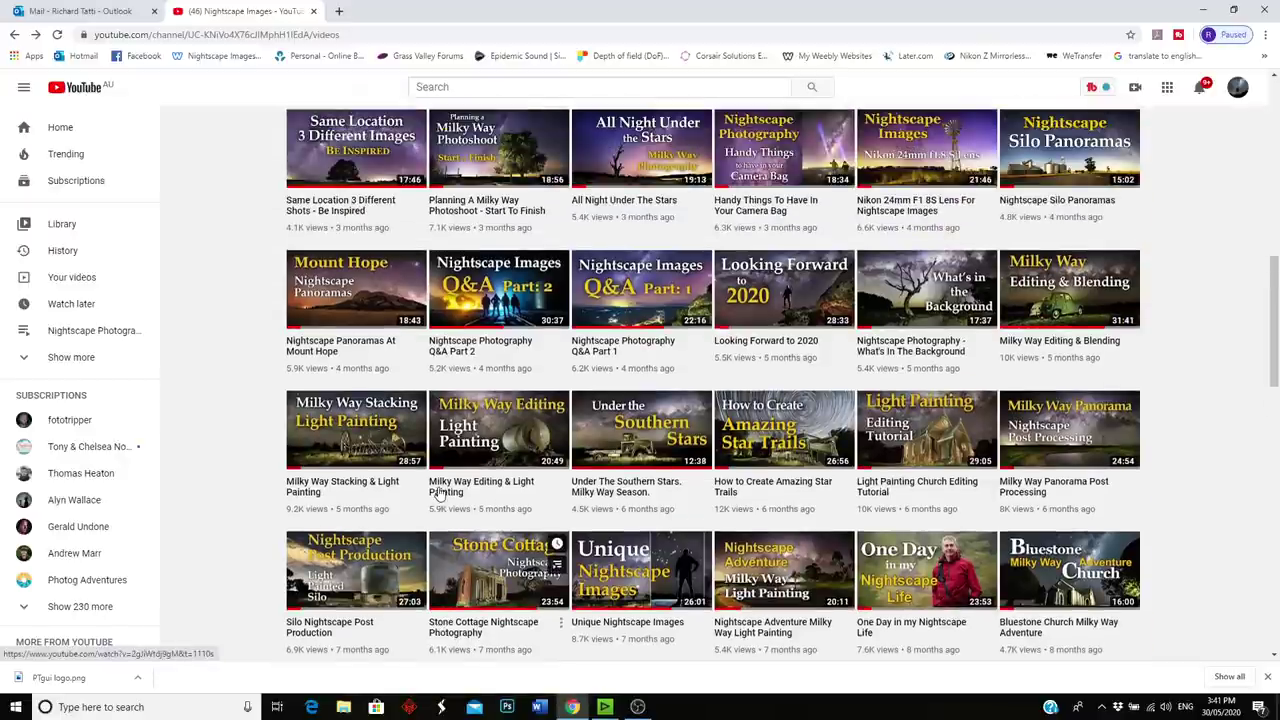